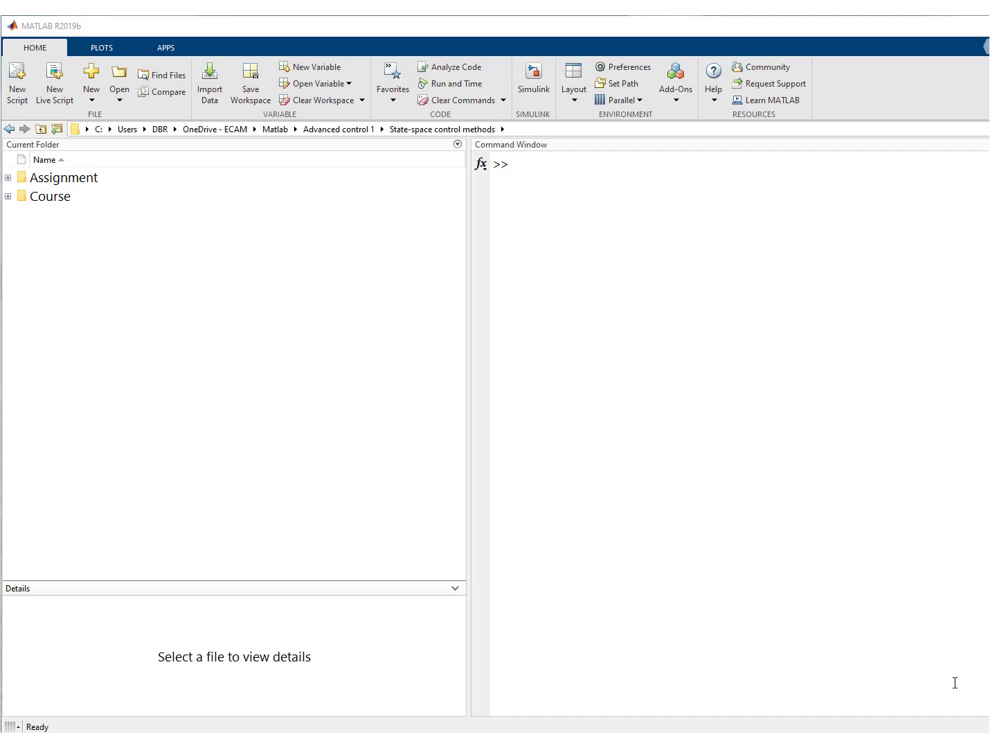
Step: Add a new Simulink model file named FO.slx to the current folder and open it
right_click(92, 319)
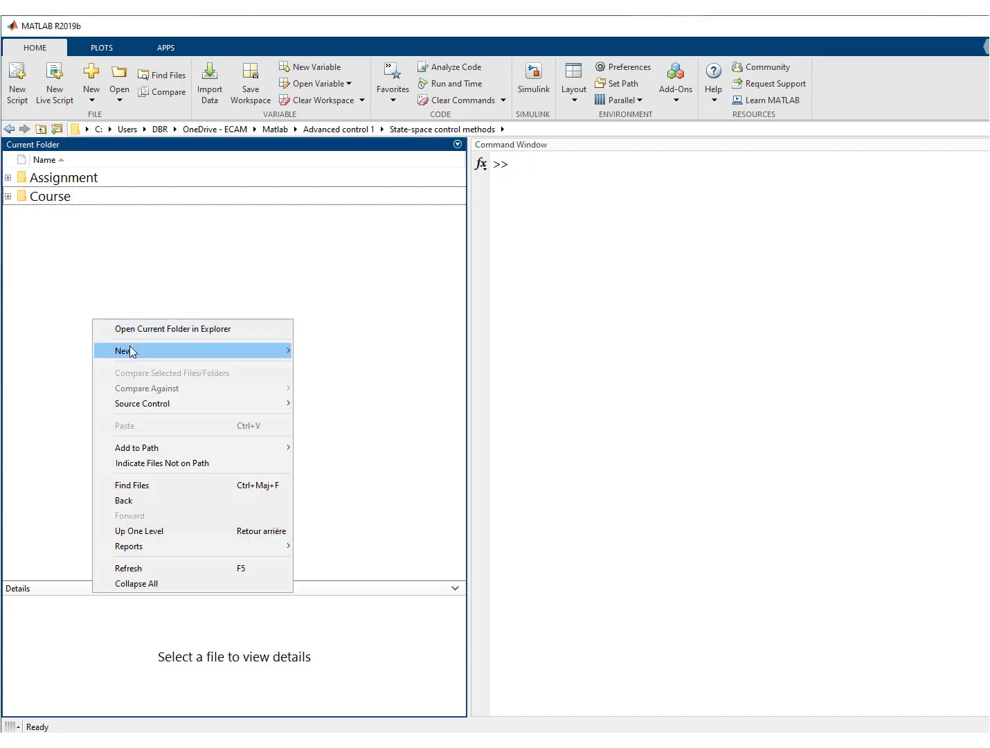
mouse_move(214, 358)
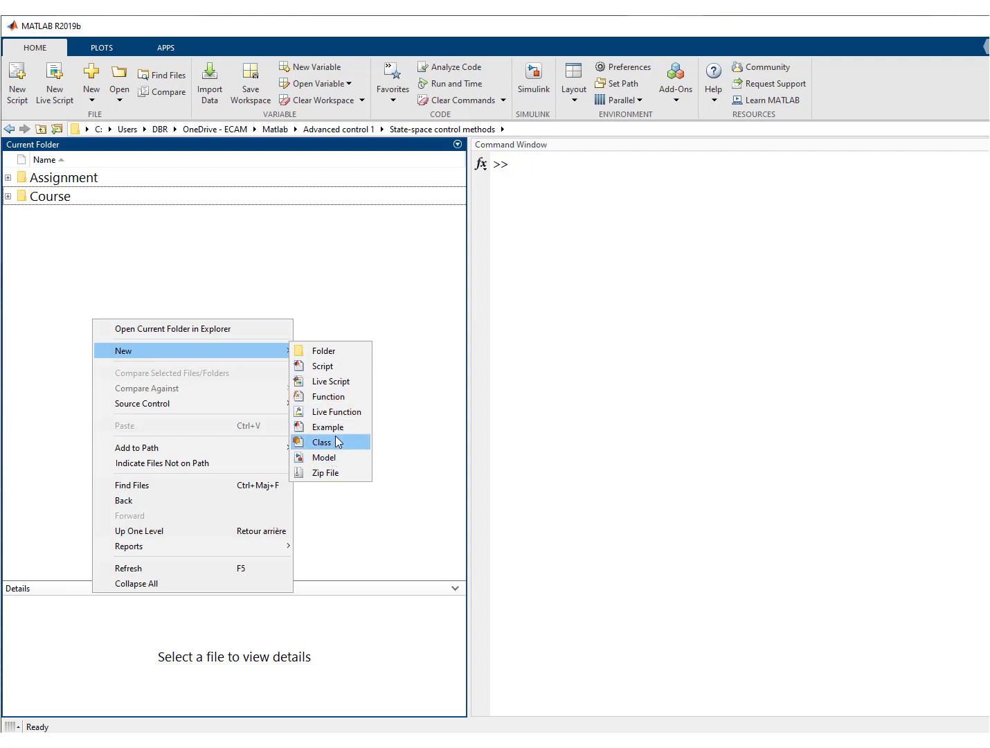
left_click(331, 459)
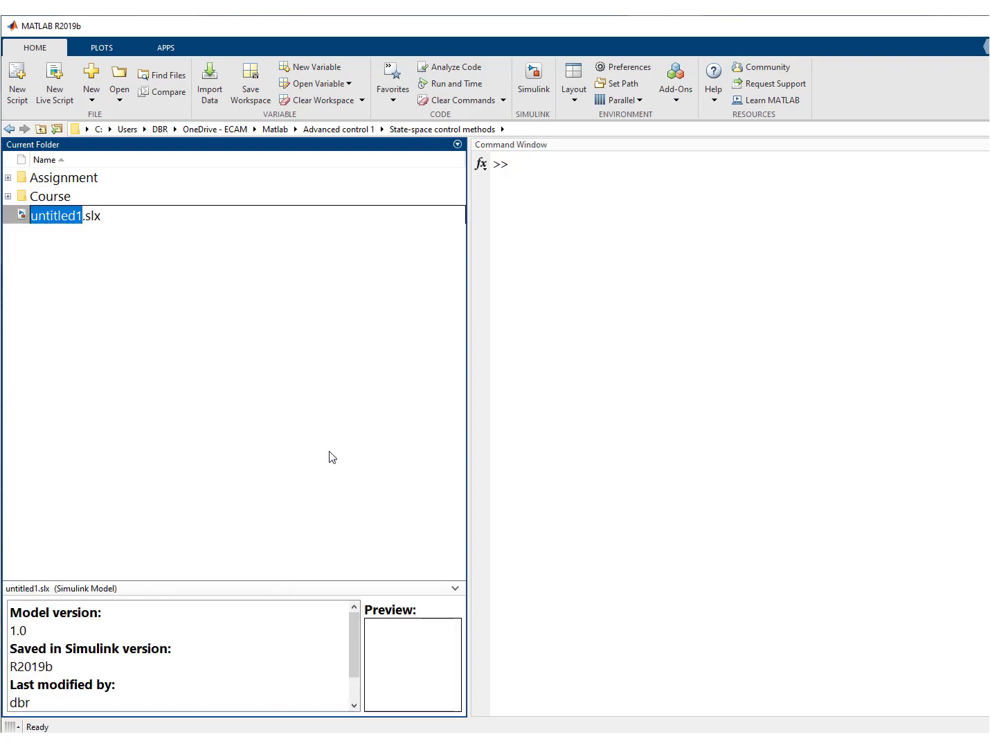
type("FO")
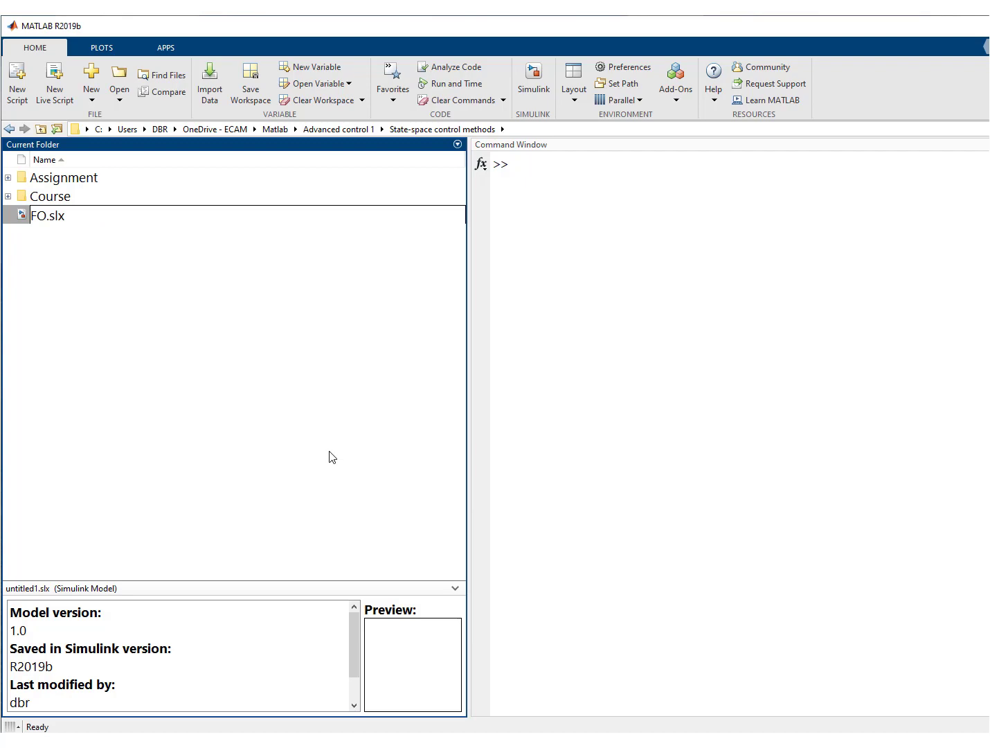
key("Return")
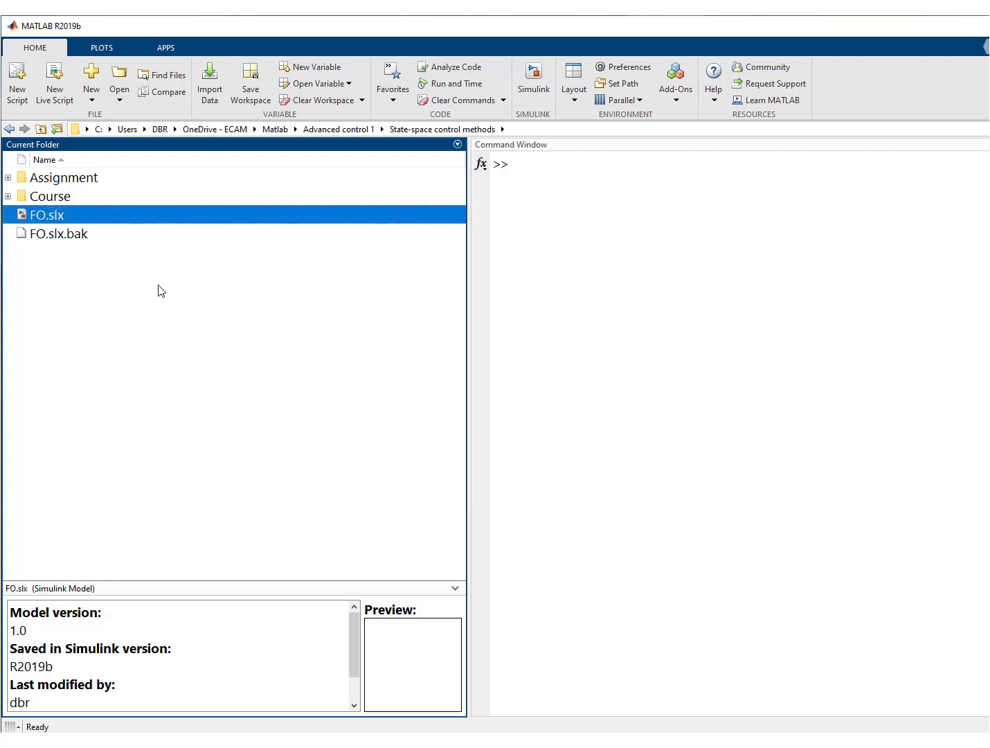
double_click(84, 217)
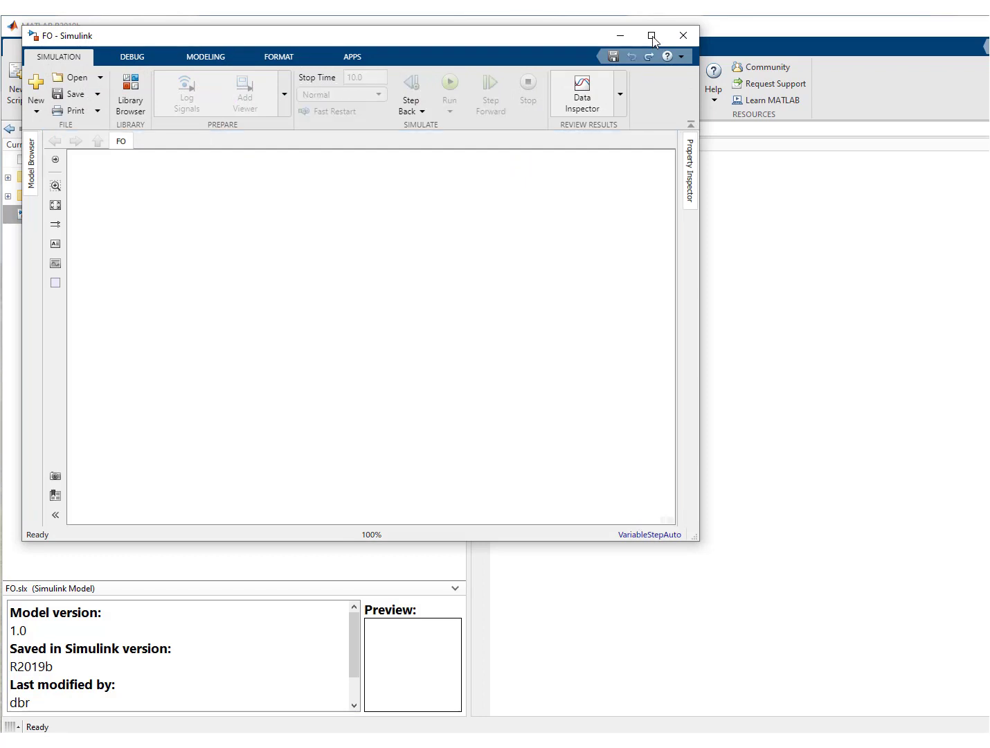
Step: Maximize the model editor and place an Integrator block from the Continuous library
left_click(651, 36)
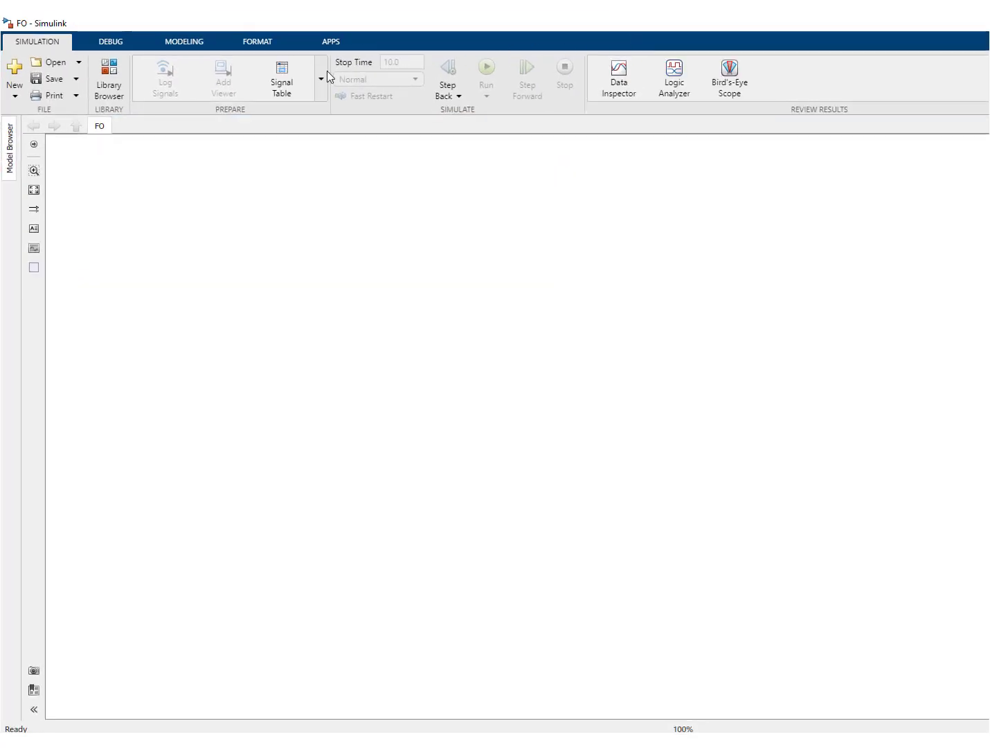
left_click(111, 78)
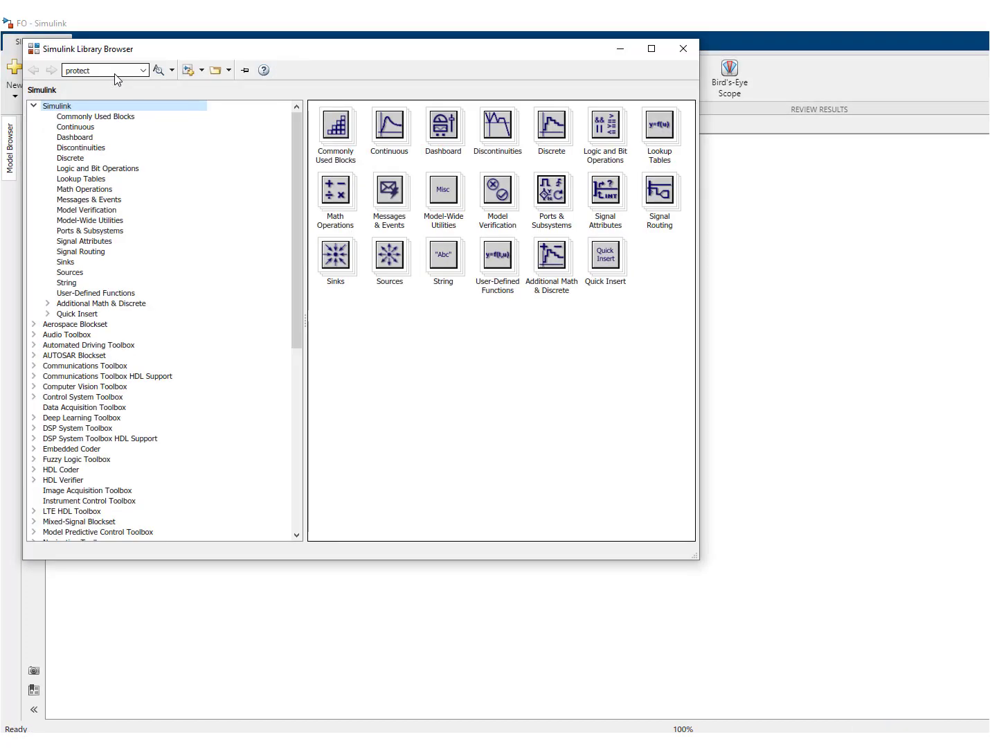
left_click_drag(326, 56, 533, 261)
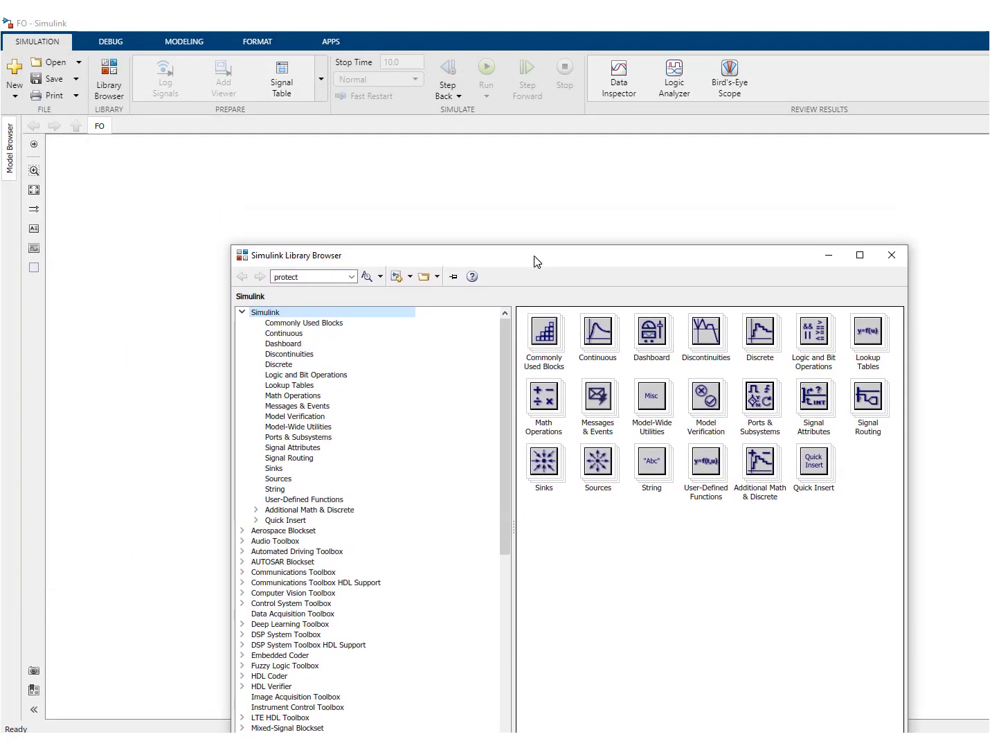
left_click(286, 335)
left_click(562, 393)
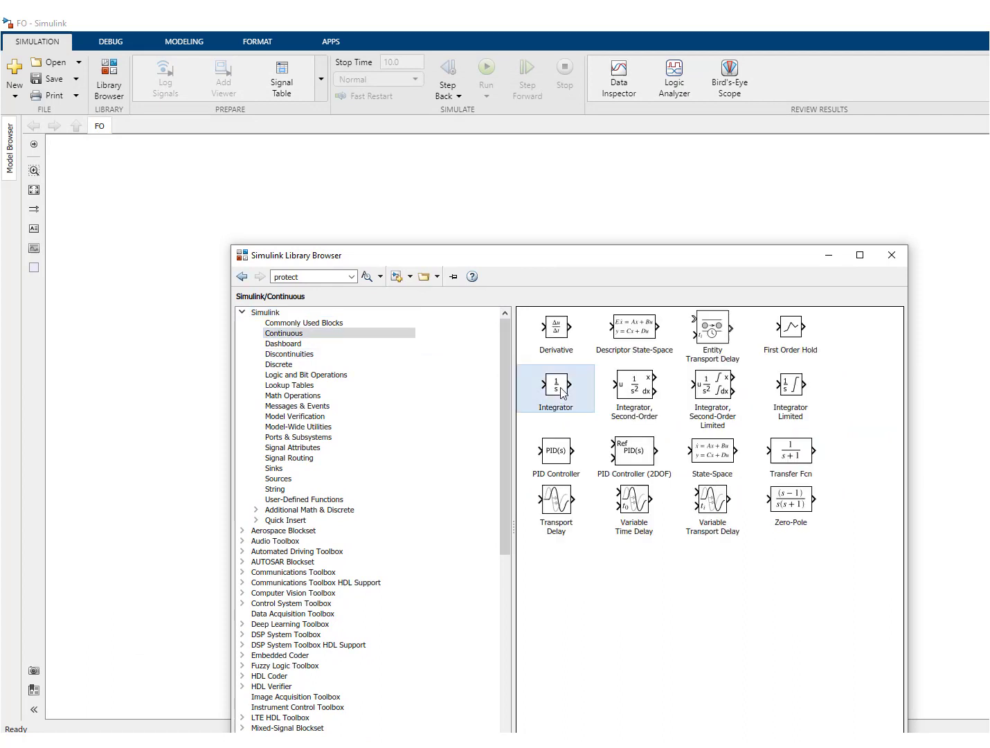
left_click_drag(561, 392, 507, 209)
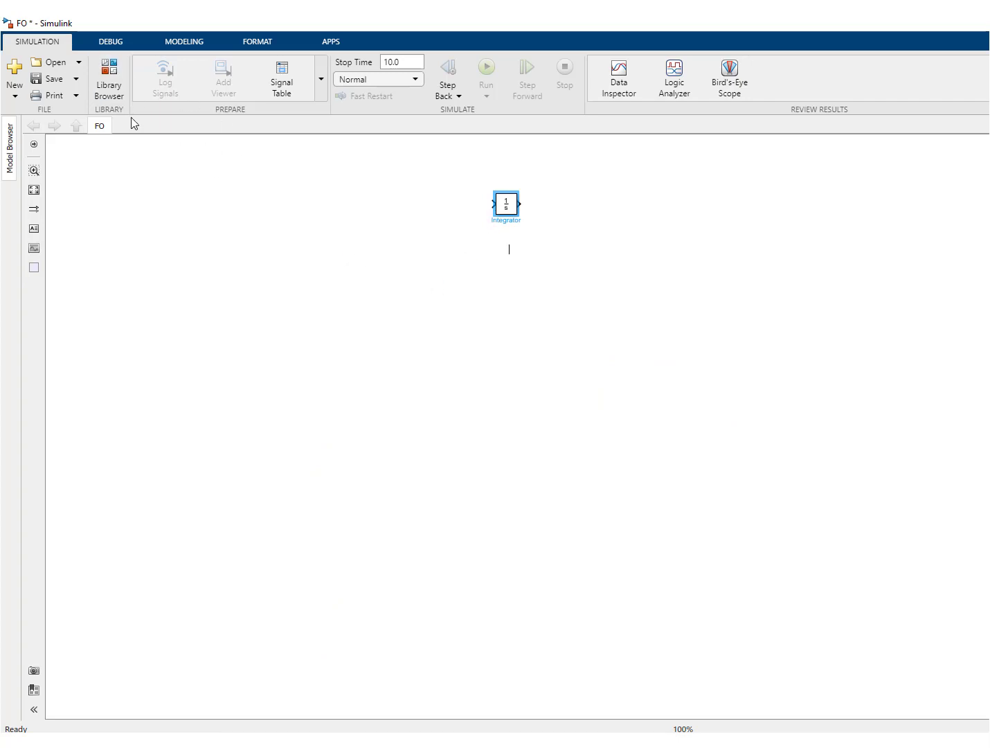
Step: Add a Gain and an Add block to its left, and wire the Gain into the Integrator
left_click(115, 75)
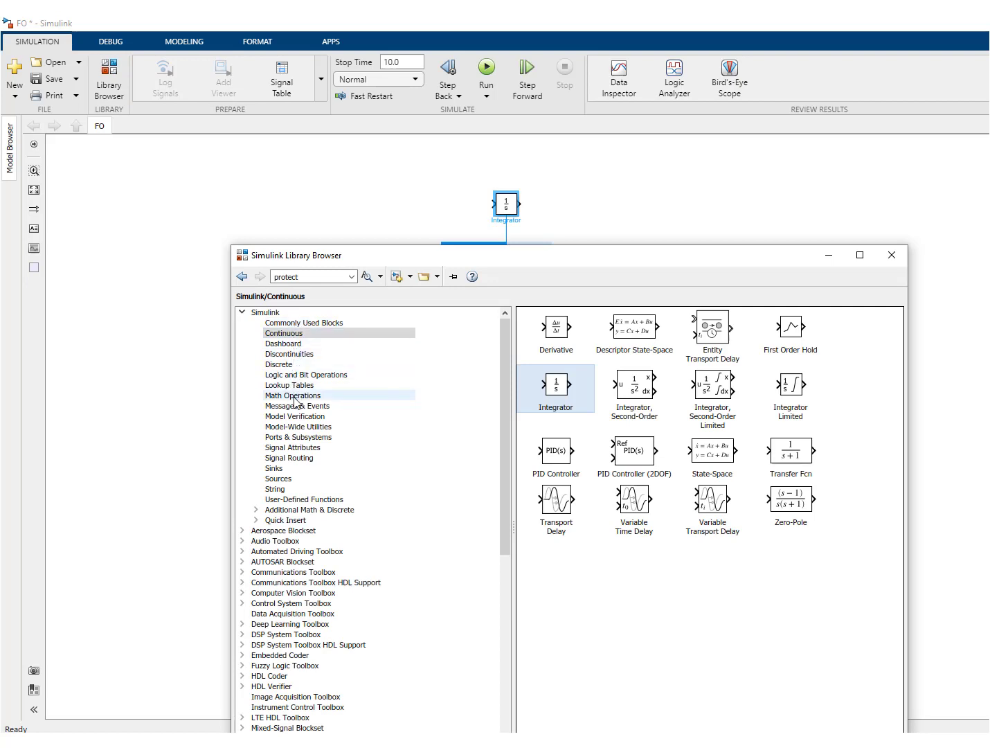
left_click_drag(551, 420, 427, 213)
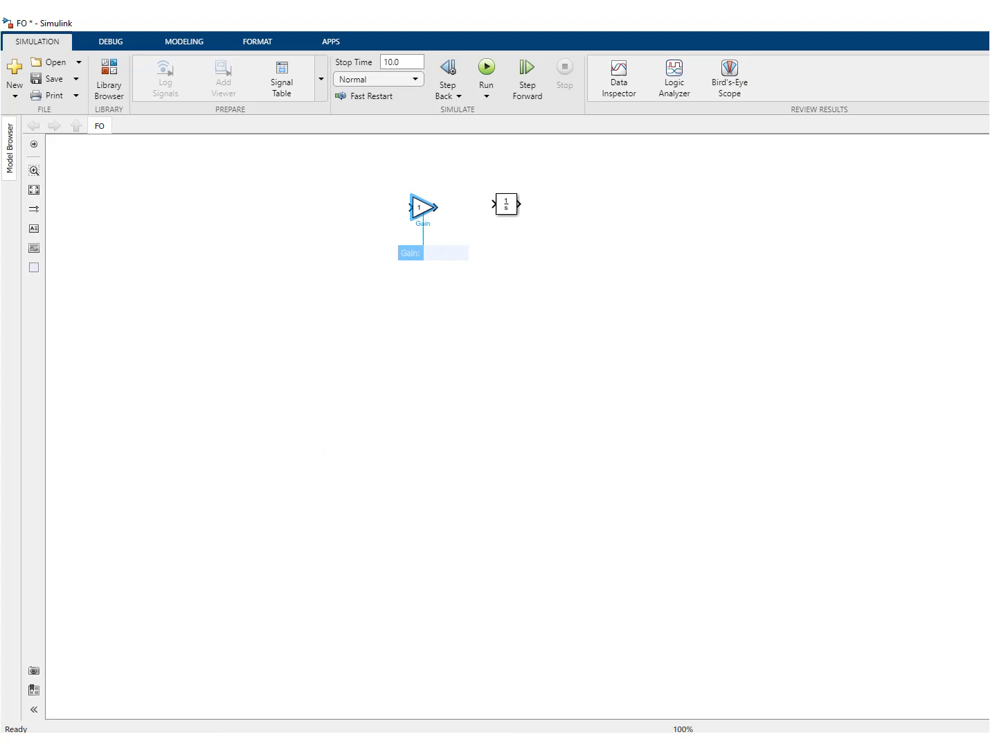
mouse_move(460, 744)
left_click(582, 708)
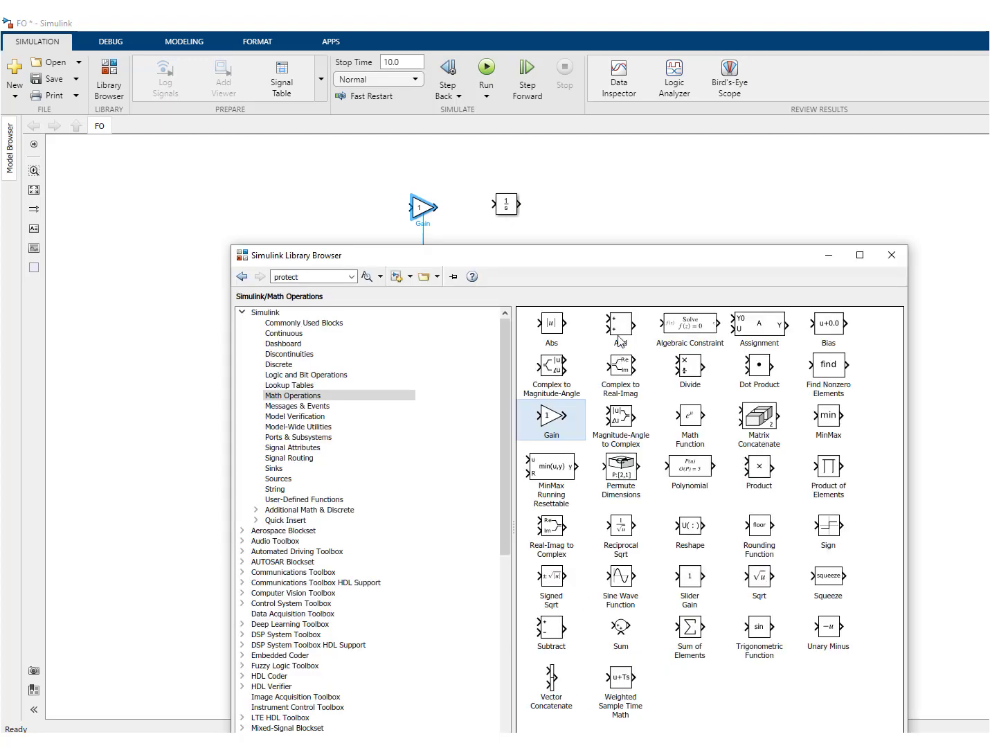
left_click_drag(621, 340, 363, 212)
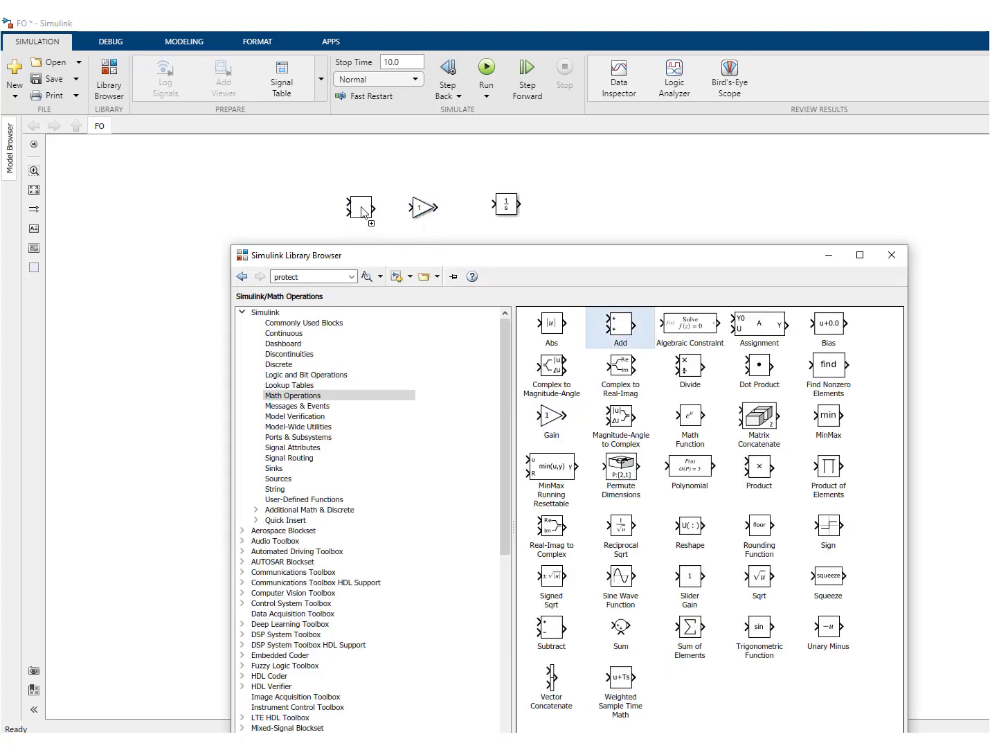
left_click(435, 204)
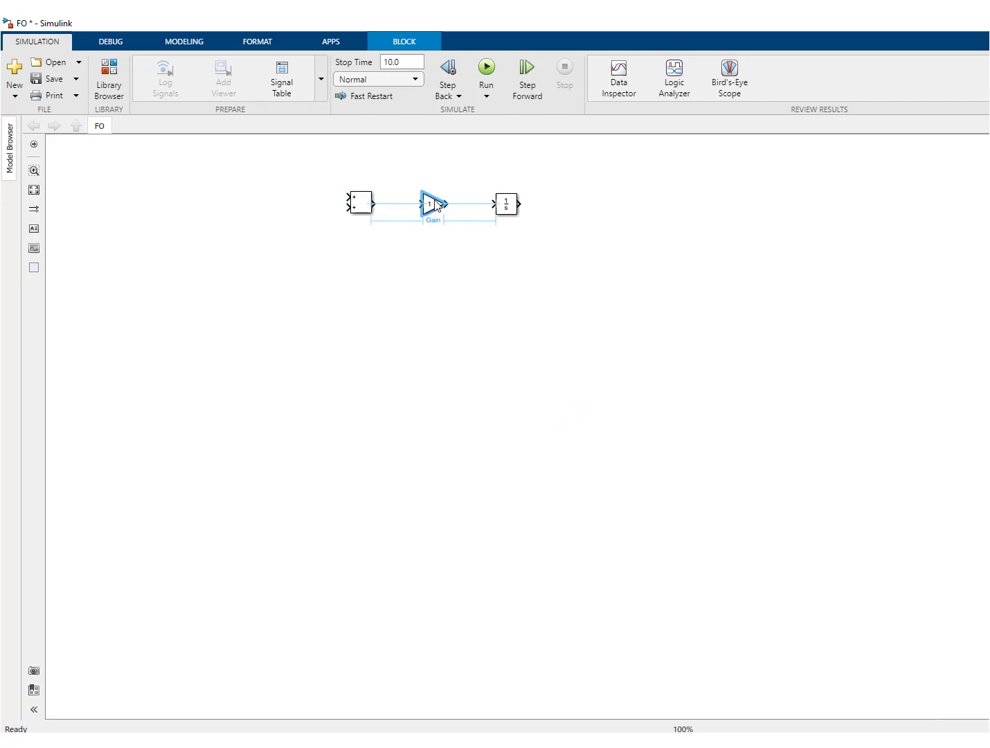
left_click_drag(446, 202, 482, 201)
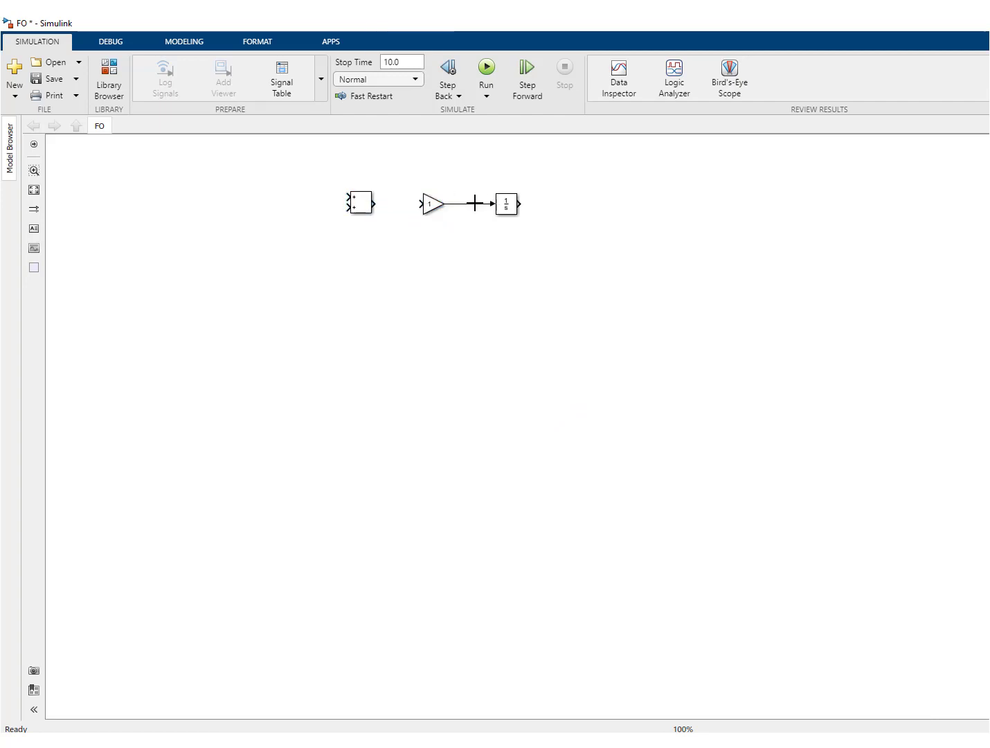
Step: Set the Gain block's value to 1/T
double_click(439, 210)
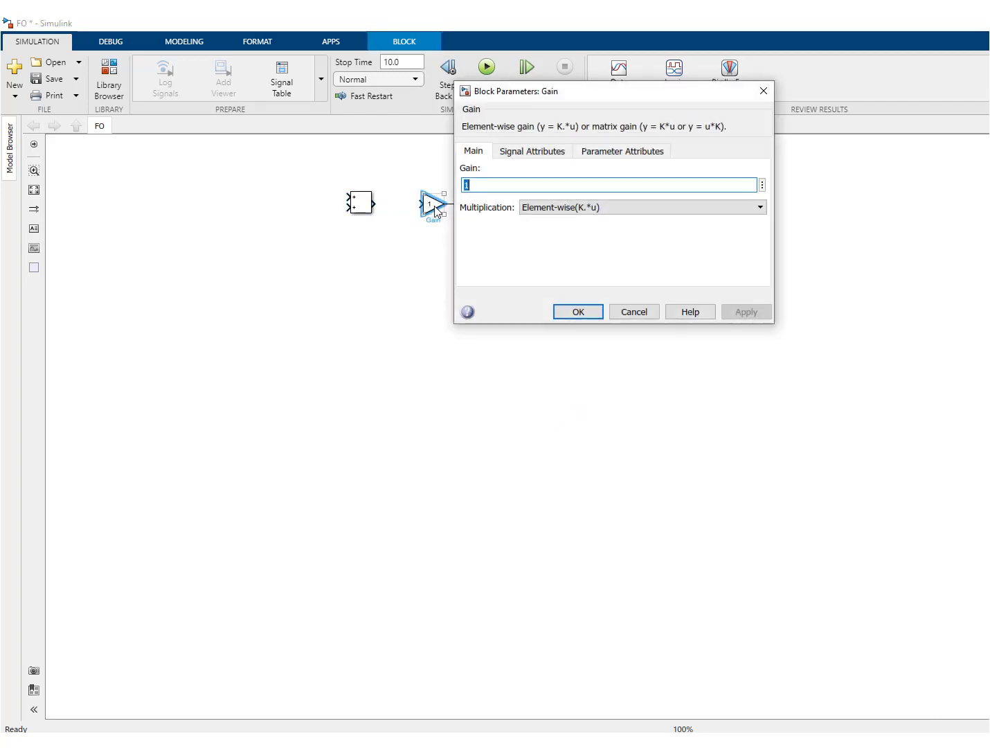
type("1/T")
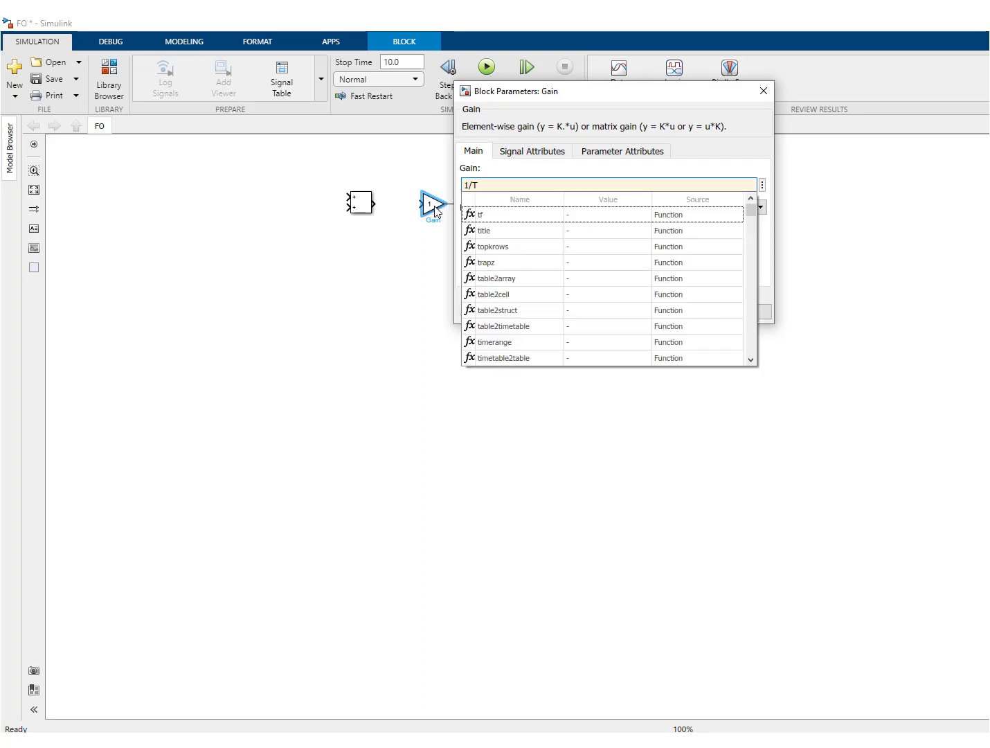
left_click(393, 267)
double_click(427, 205)
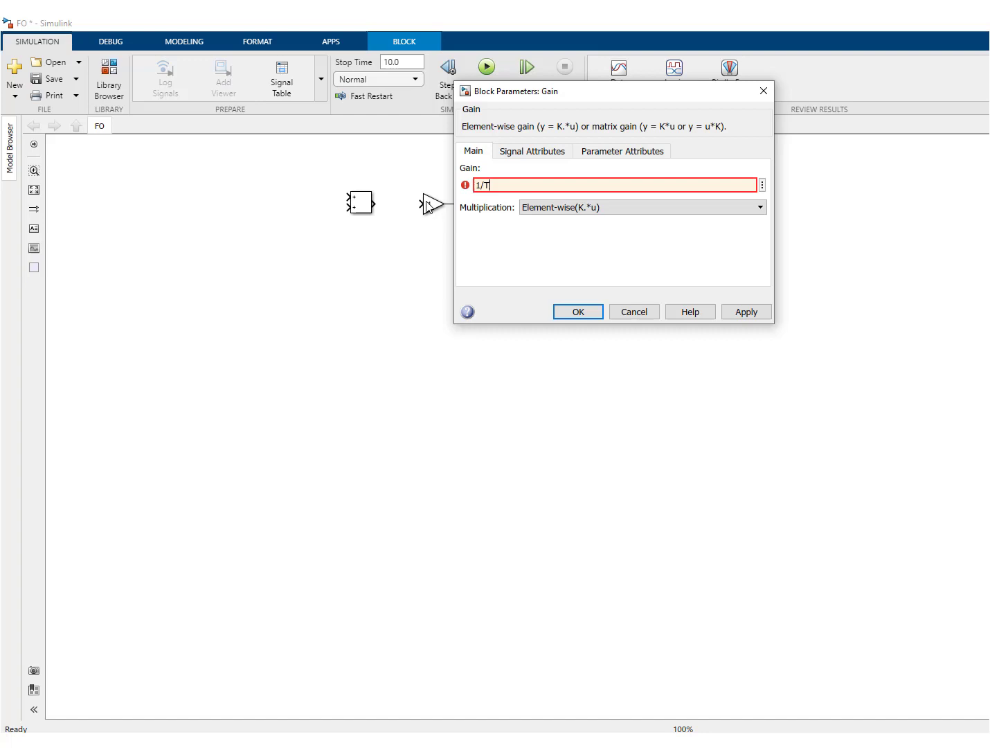
left_click(743, 312)
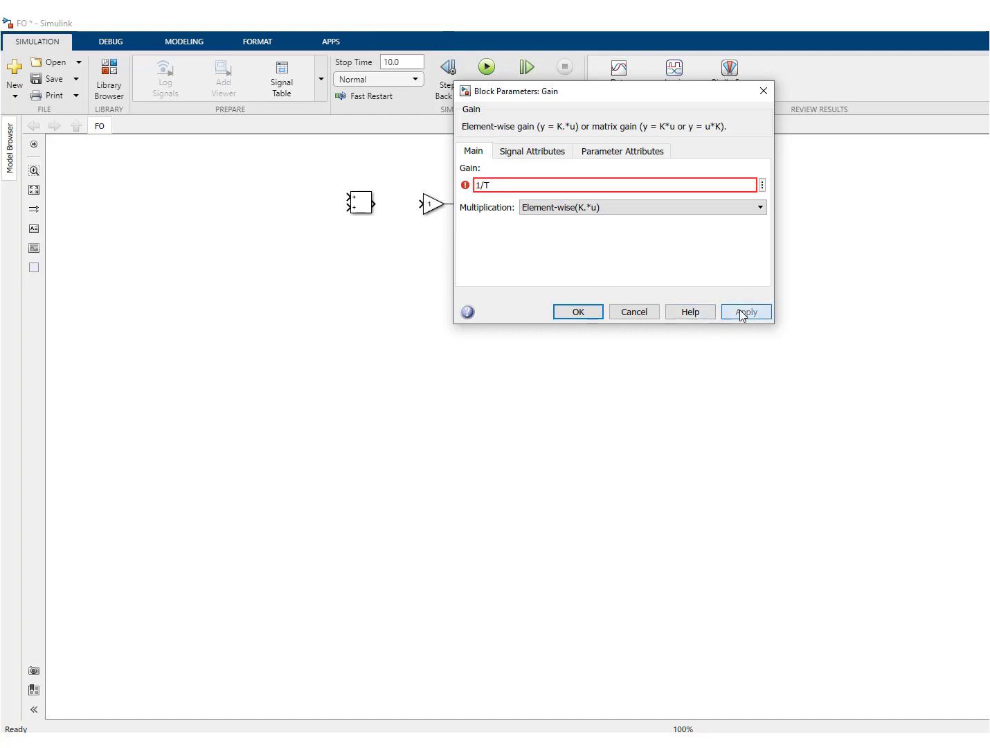
left_click(578, 312)
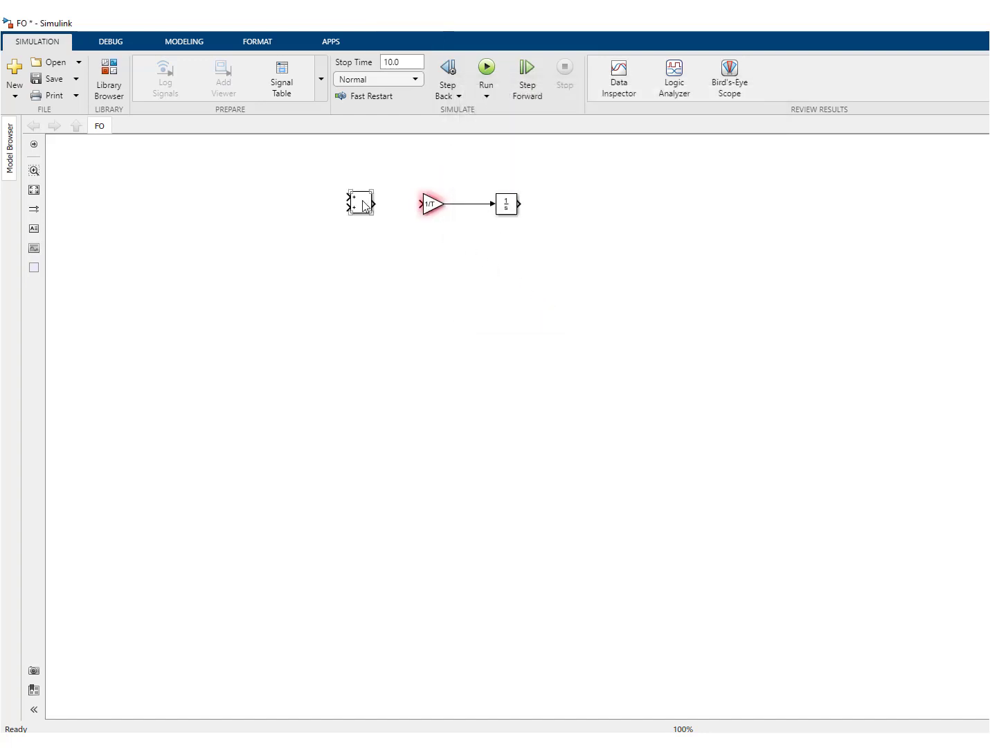
Step: Wire the Add block into the Gain and change its list of signs to +-
left_click_drag(367, 208, 383, 209)
left_click(419, 203)
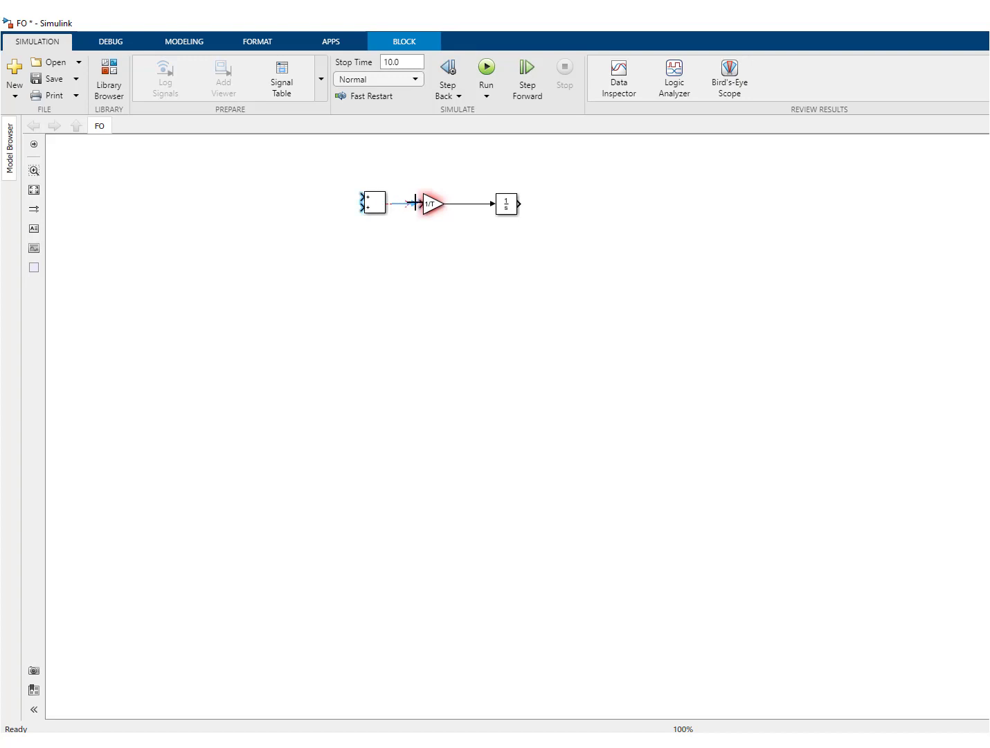
double_click(375, 201)
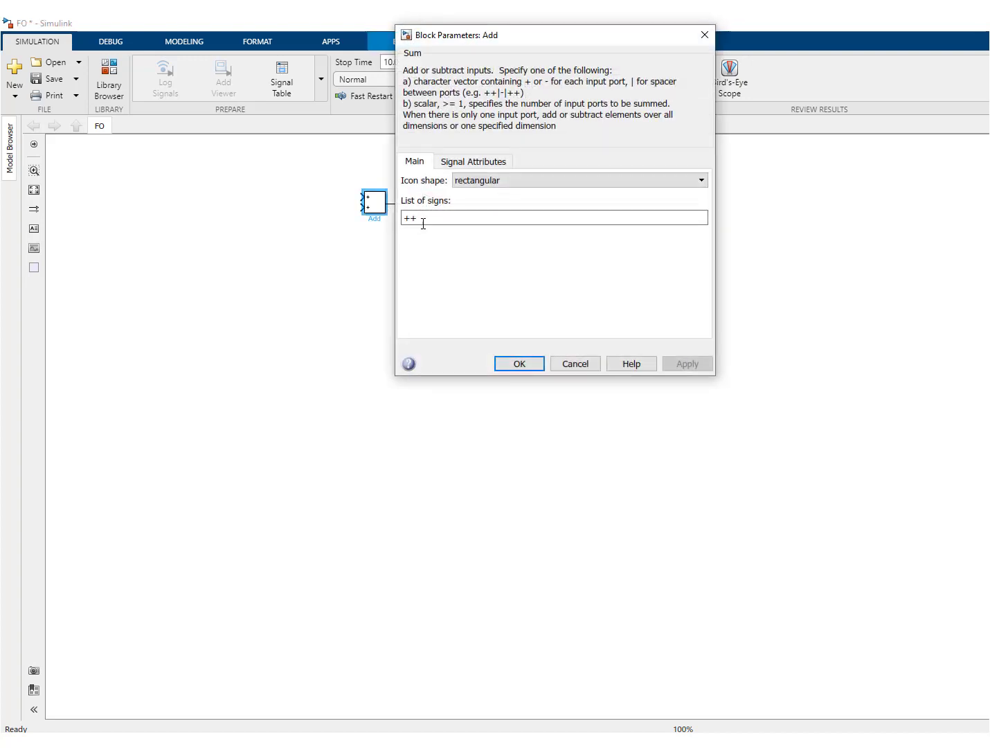
left_click(435, 218)
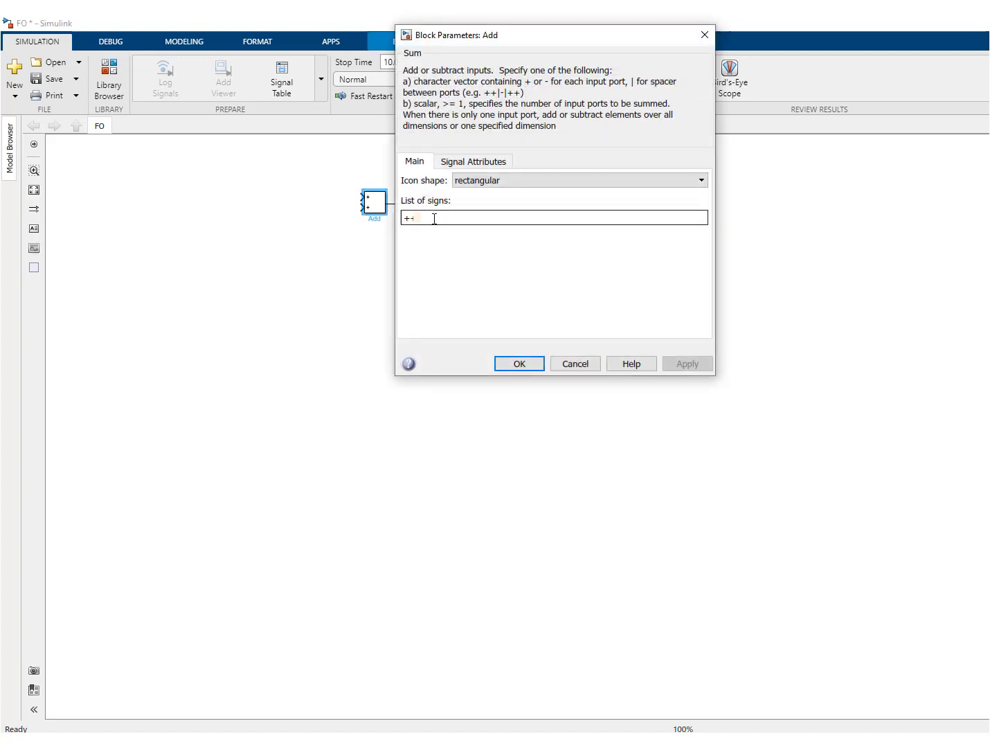
key("BackSpace")
type("-")
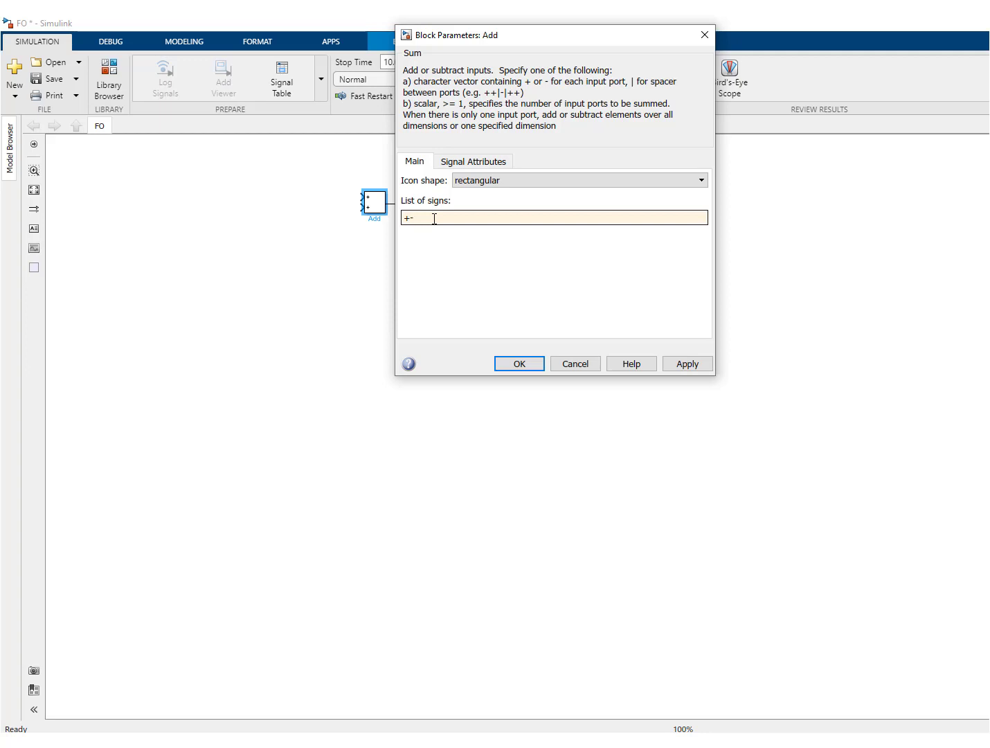
left_click(686, 366)
left_click(538, 365)
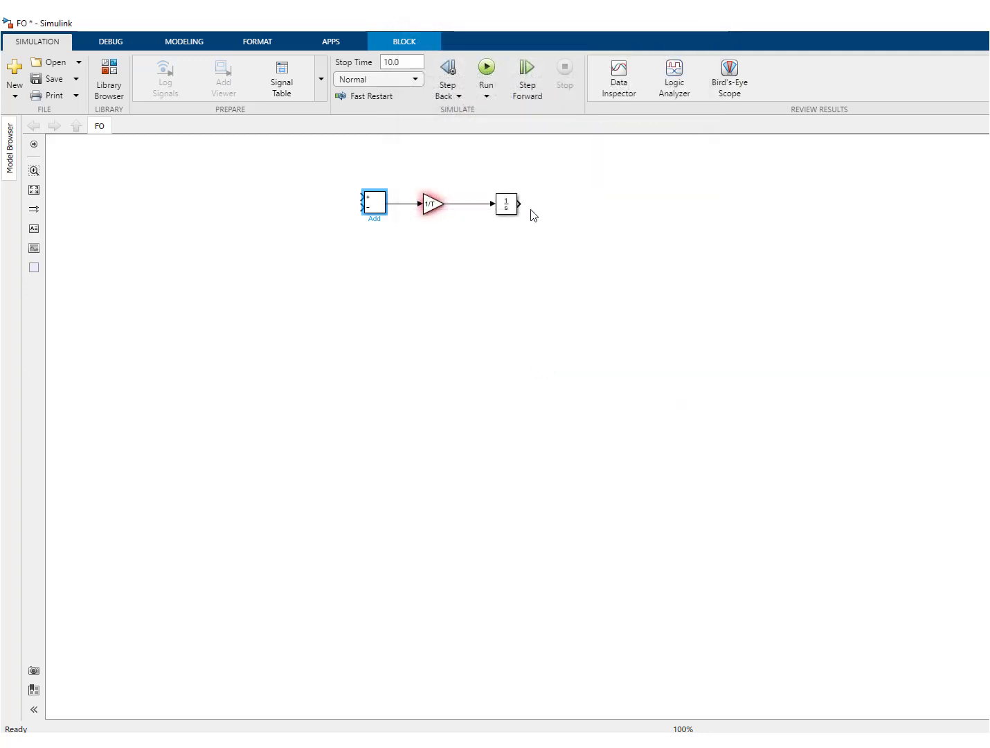
Step: Feed the Integrator output back to the Add minus input and turn block names off
left_click_drag(521, 204, 363, 208)
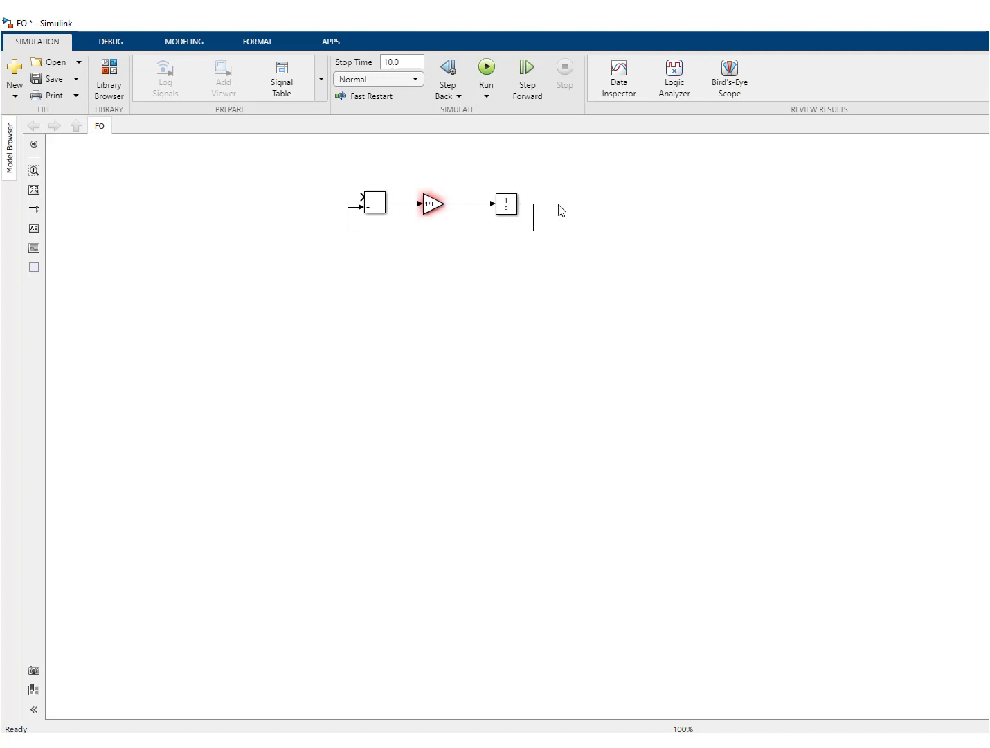
left_click_drag(567, 261, 326, 167)
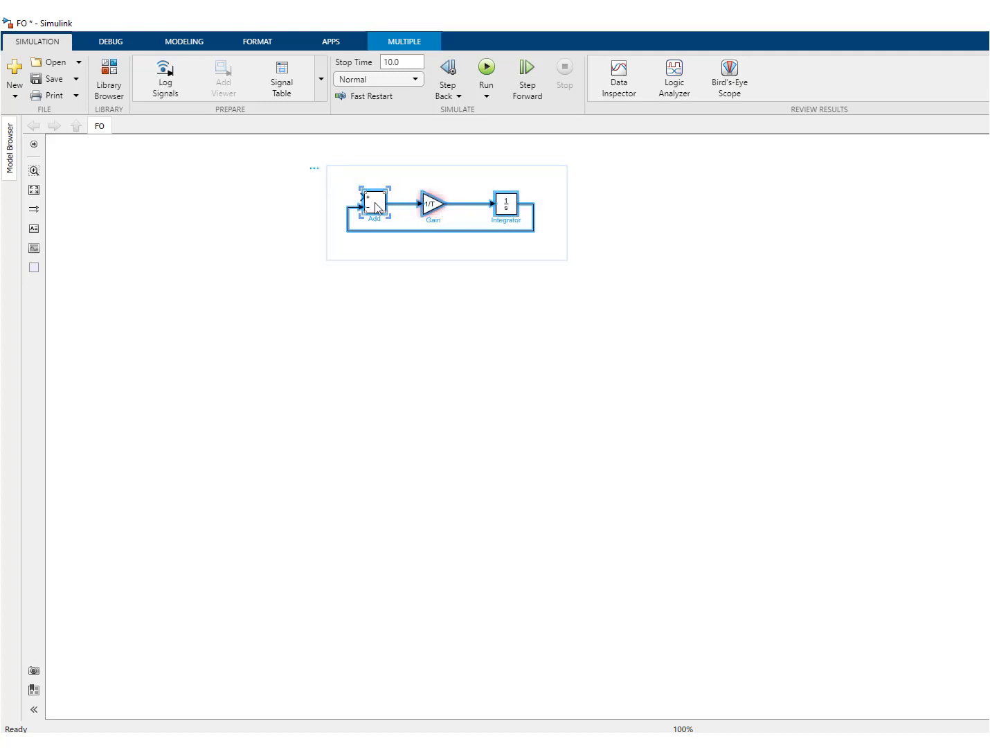
right_click(378, 206)
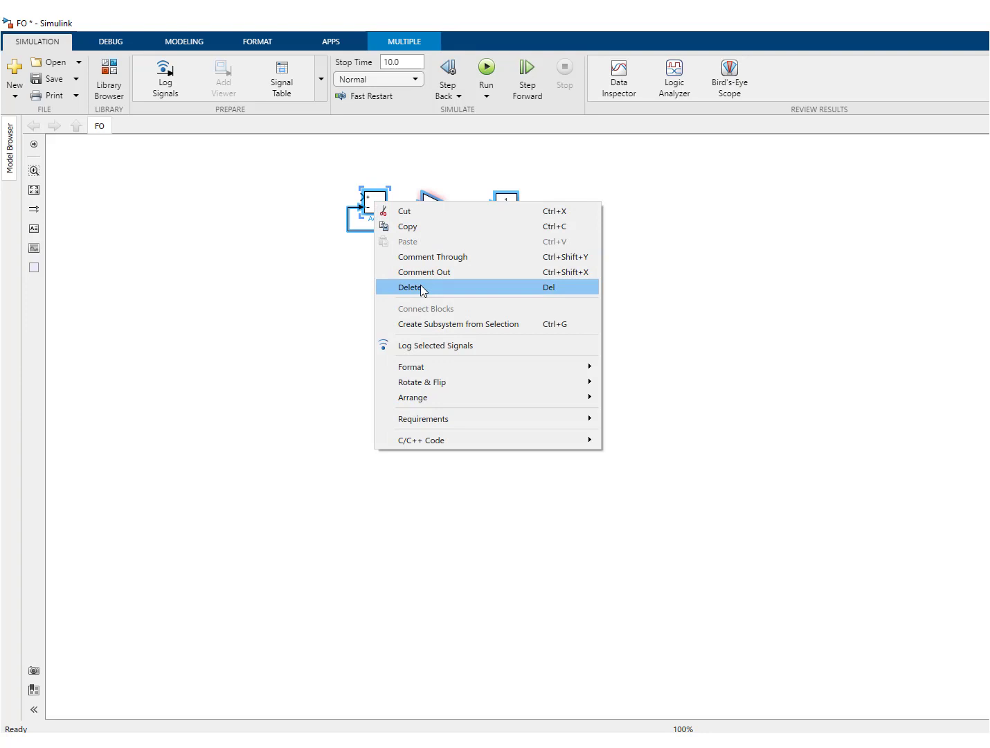
mouse_move(457, 369)
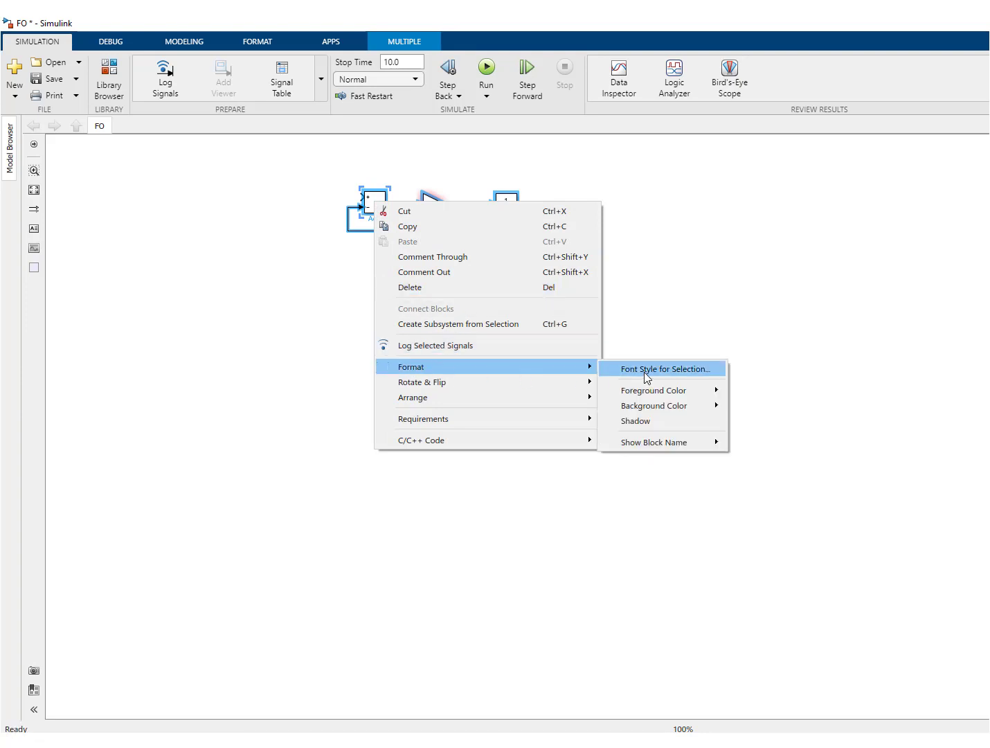
mouse_move(660, 446)
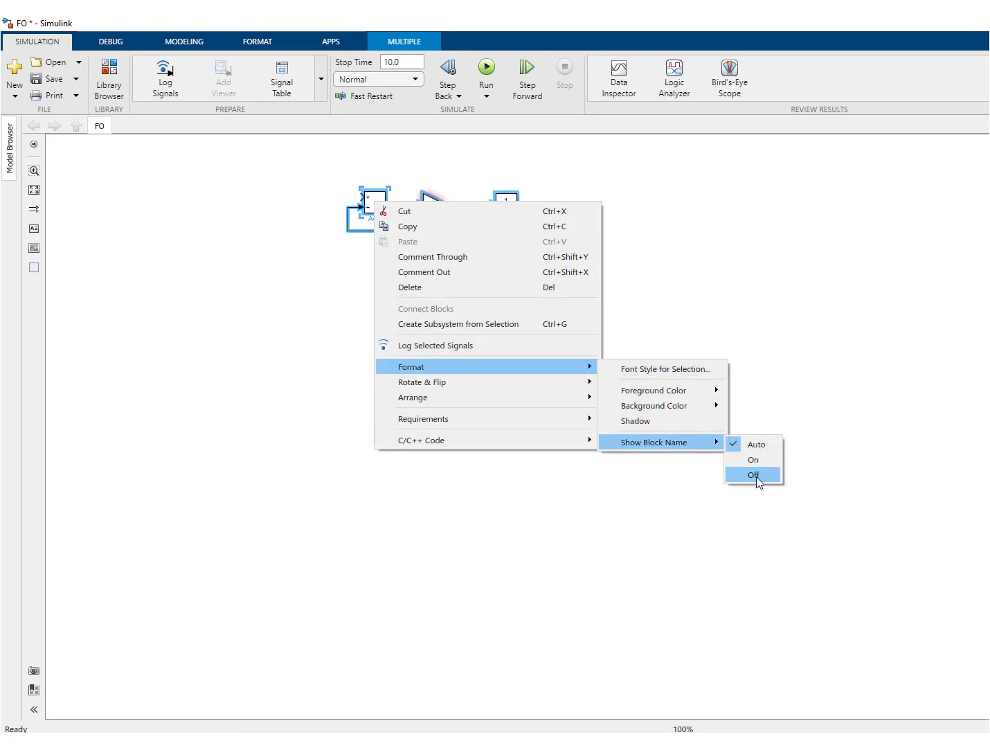
left_click(756, 477)
left_click_drag(558, 264, 317, 175)
Step: Turn the selected Add-Gain-Integrator loop into a widened FO subsystem and open it
right_click(380, 204)
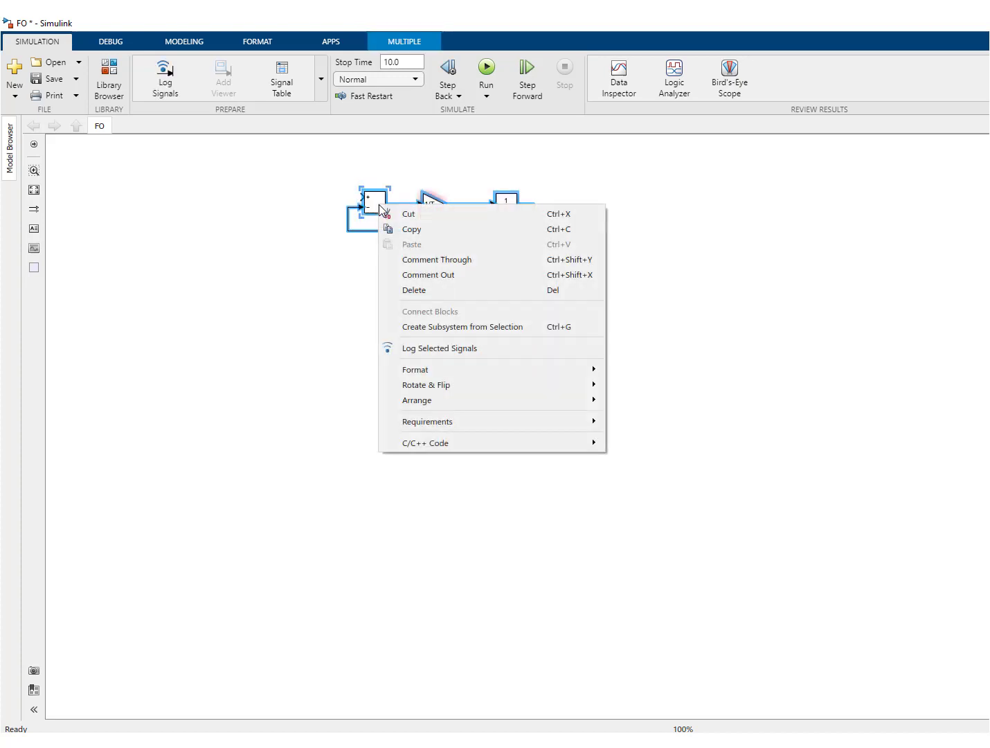
left_click(449, 325)
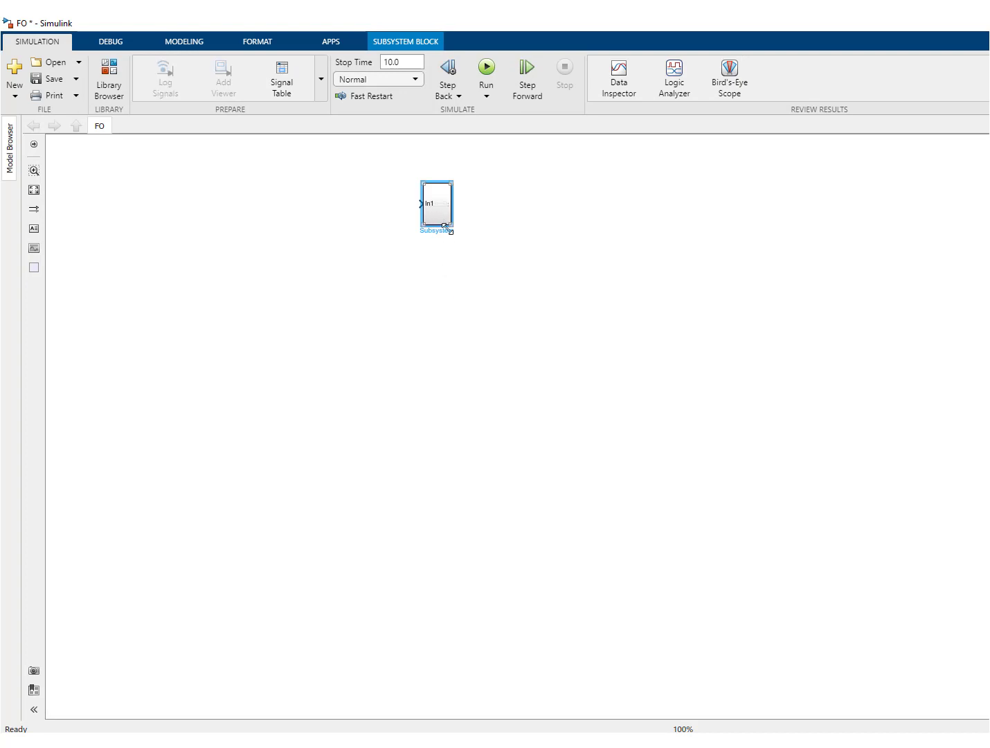
left_click_drag(449, 226, 492, 224)
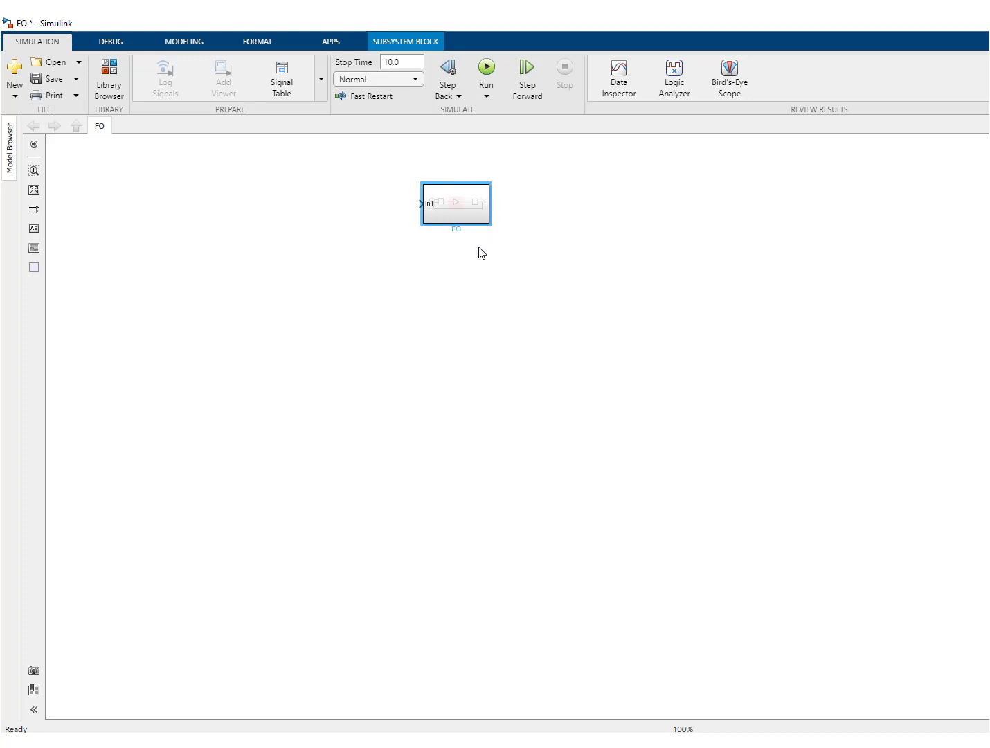
left_click(464, 232)
double_click(454, 222)
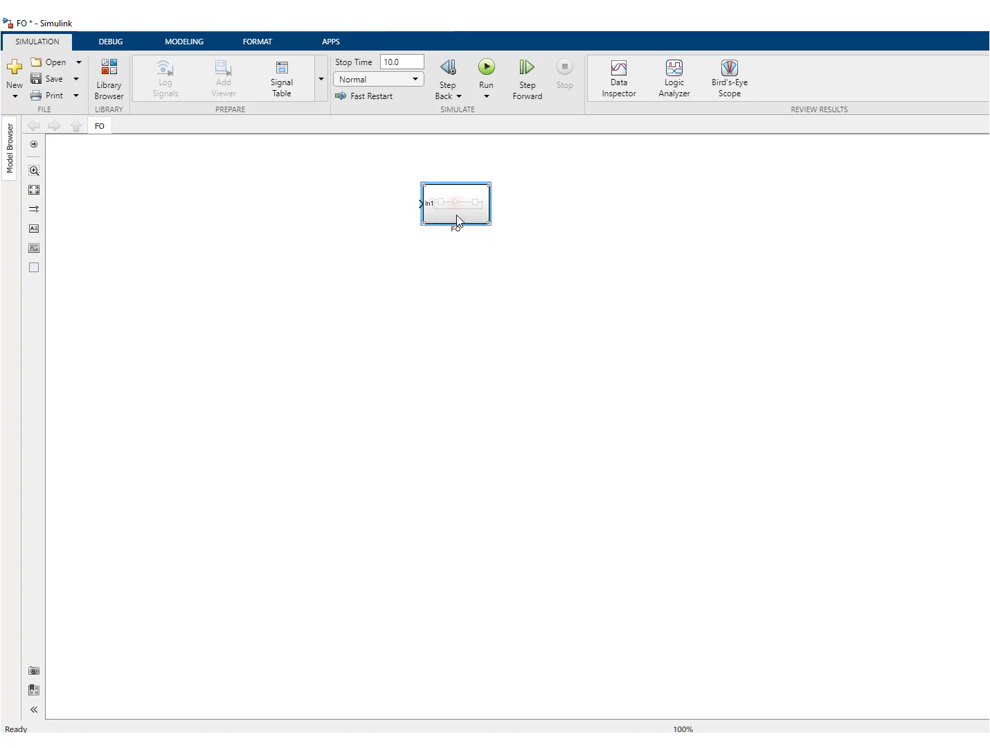
Step: Move the In1 inport left and rename it Input
left_click_drag(586, 412, 552, 414)
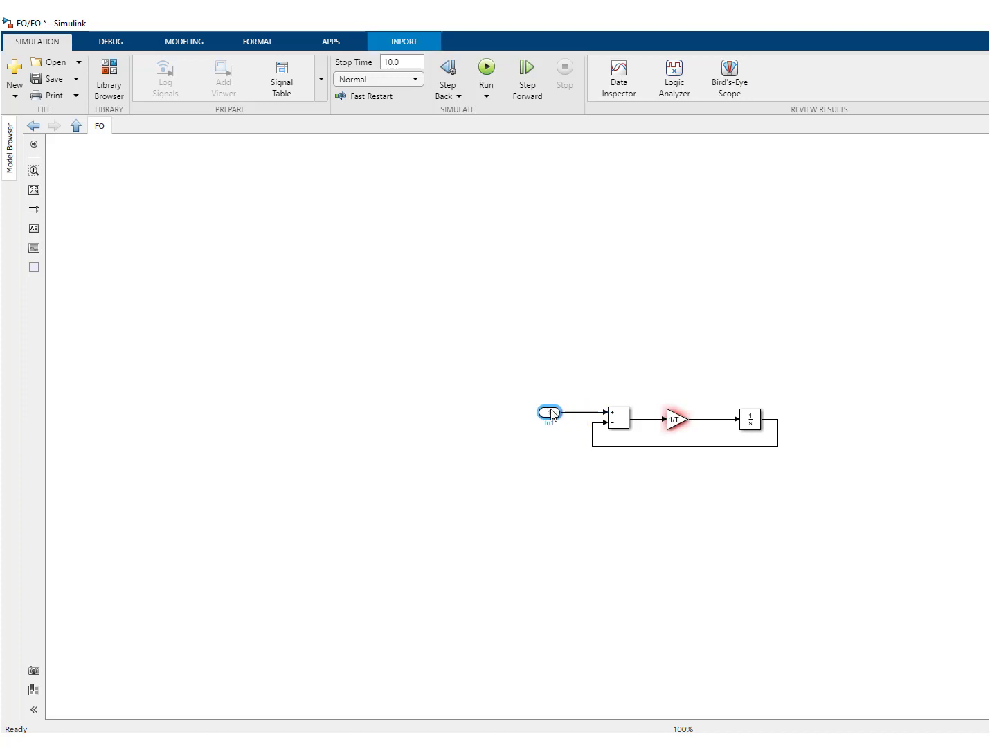
left_click(567, 454)
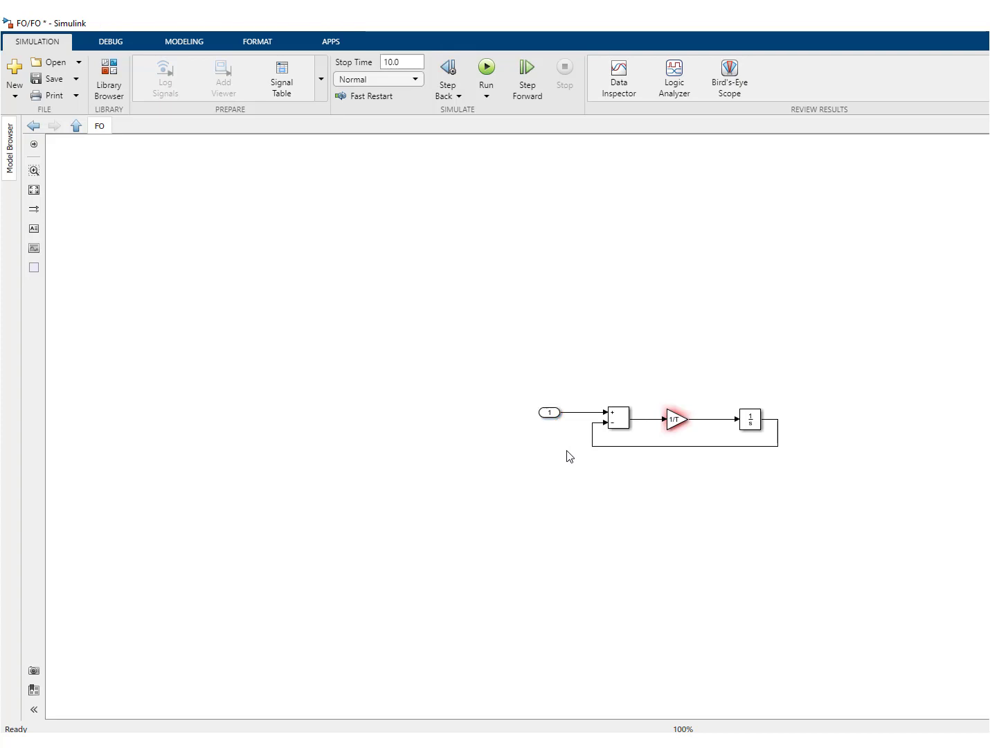
left_click(553, 412)
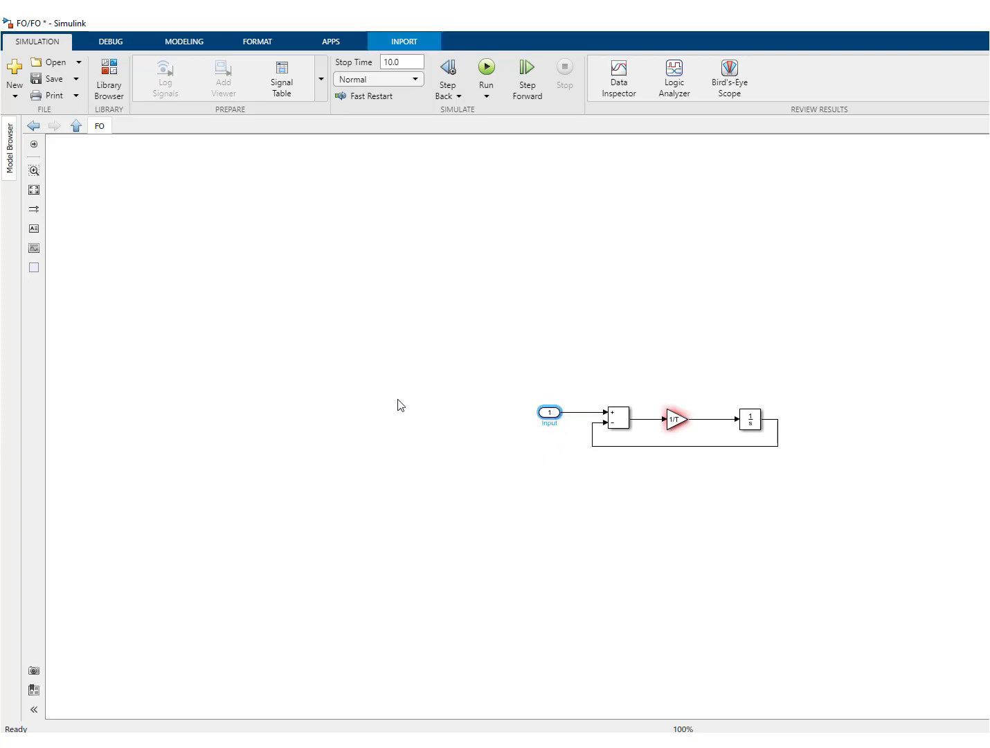
Step: Add an Out1 port from Sinks, wire the integrator to it, name it Output, and return up
left_click(122, 70)
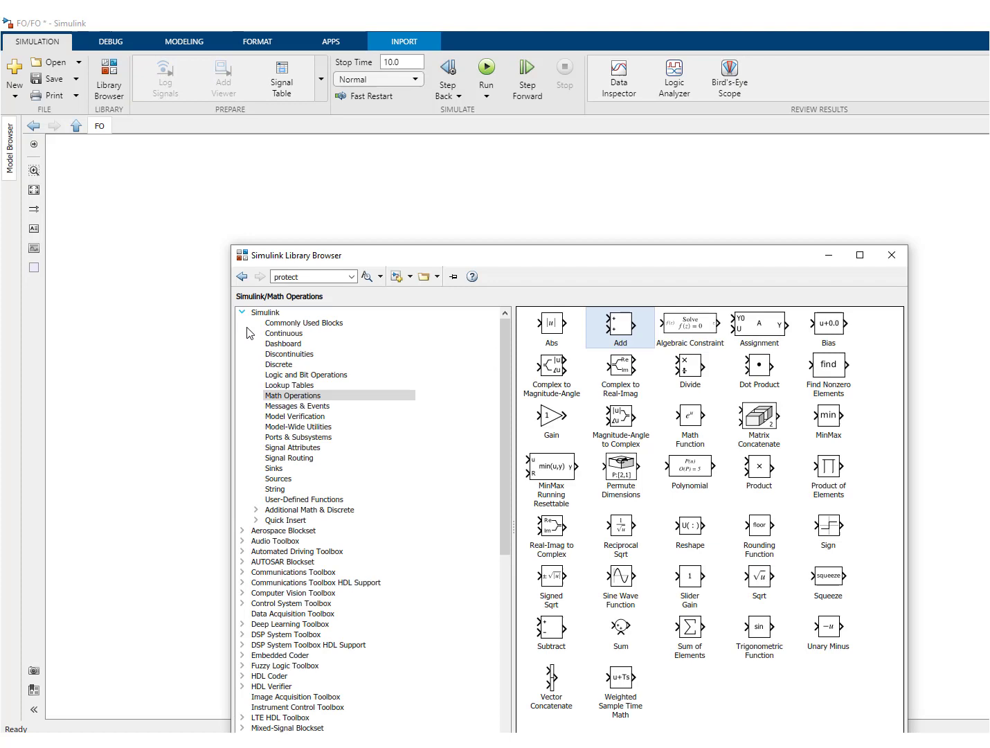
left_click(275, 469)
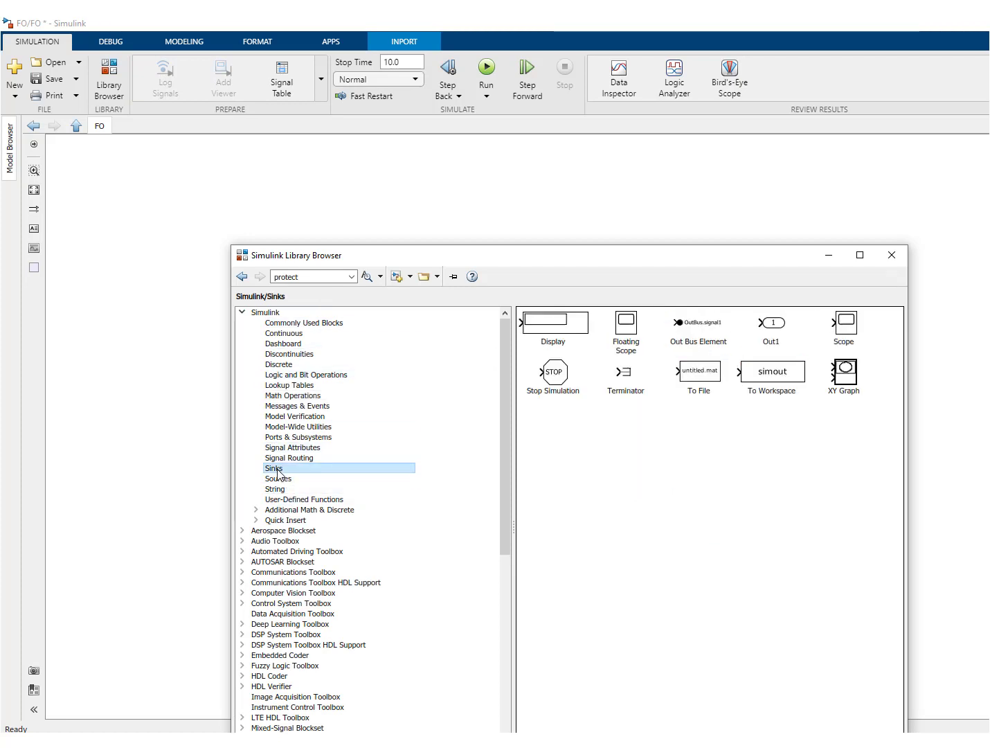
left_click_drag(779, 331, 837, 423)
left_click_drag(777, 419, 848, 423)
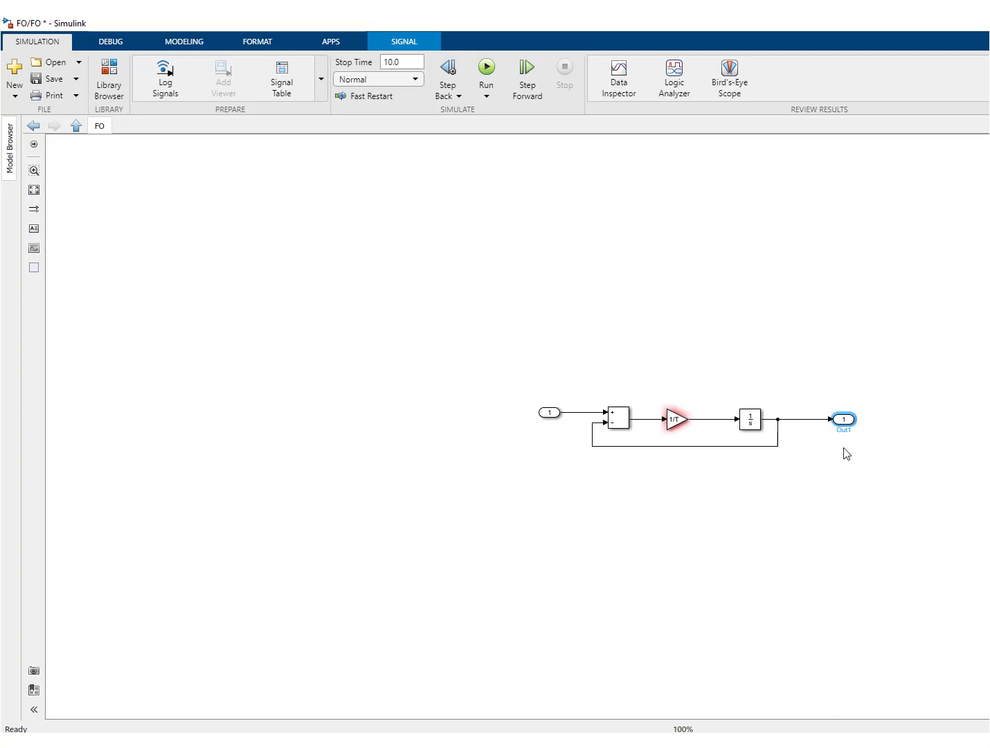
type("ut")
left_click(850, 478)
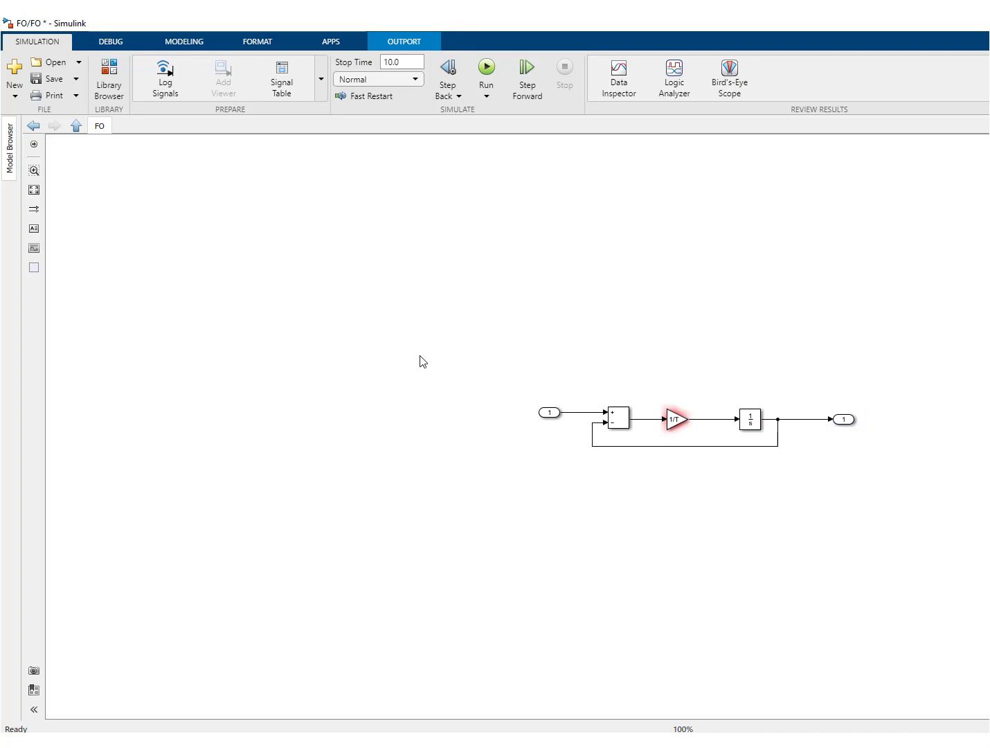
left_click(76, 127)
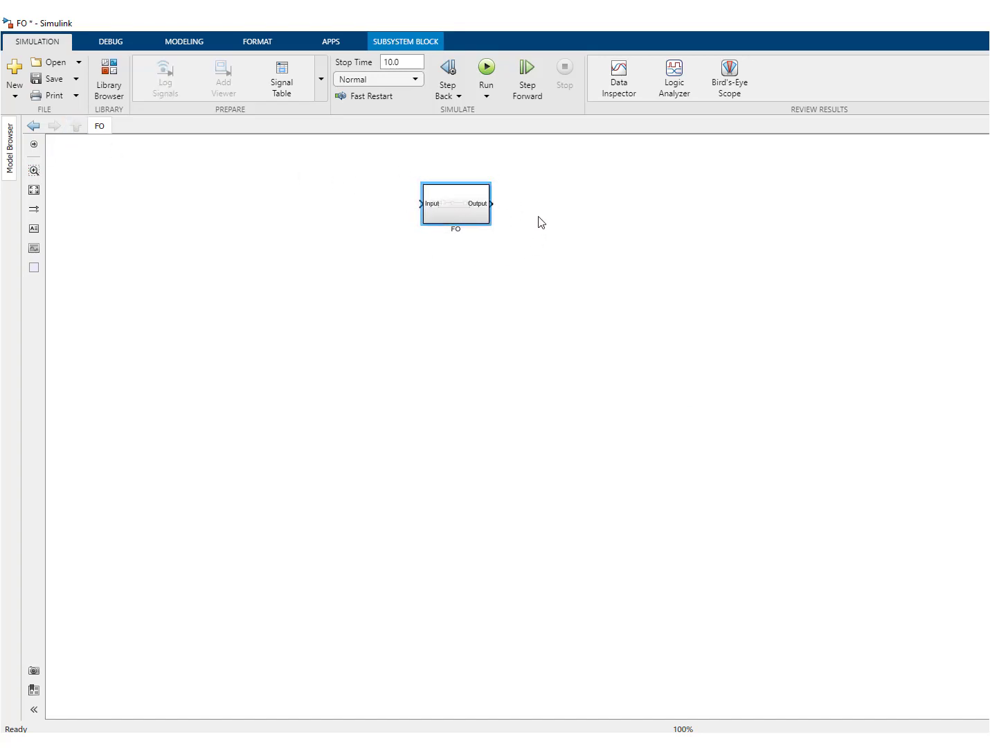
left_click(432, 208)
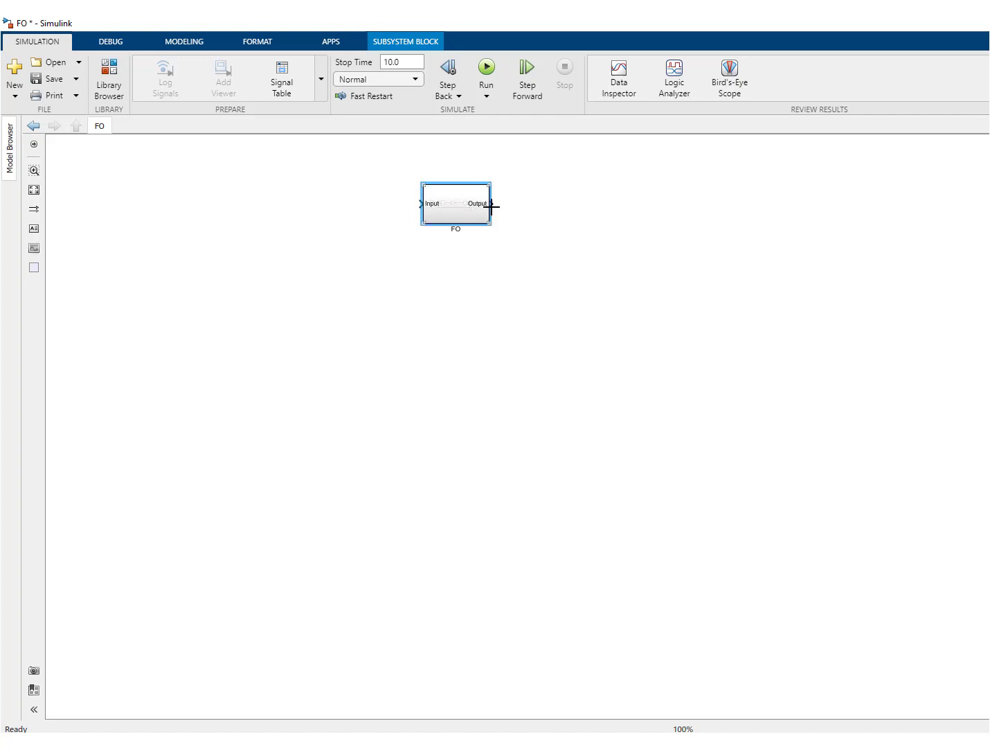
Step: Save the FO model and reopen the FO subsystem to review its loop
left_click(49, 79)
double_click(459, 209)
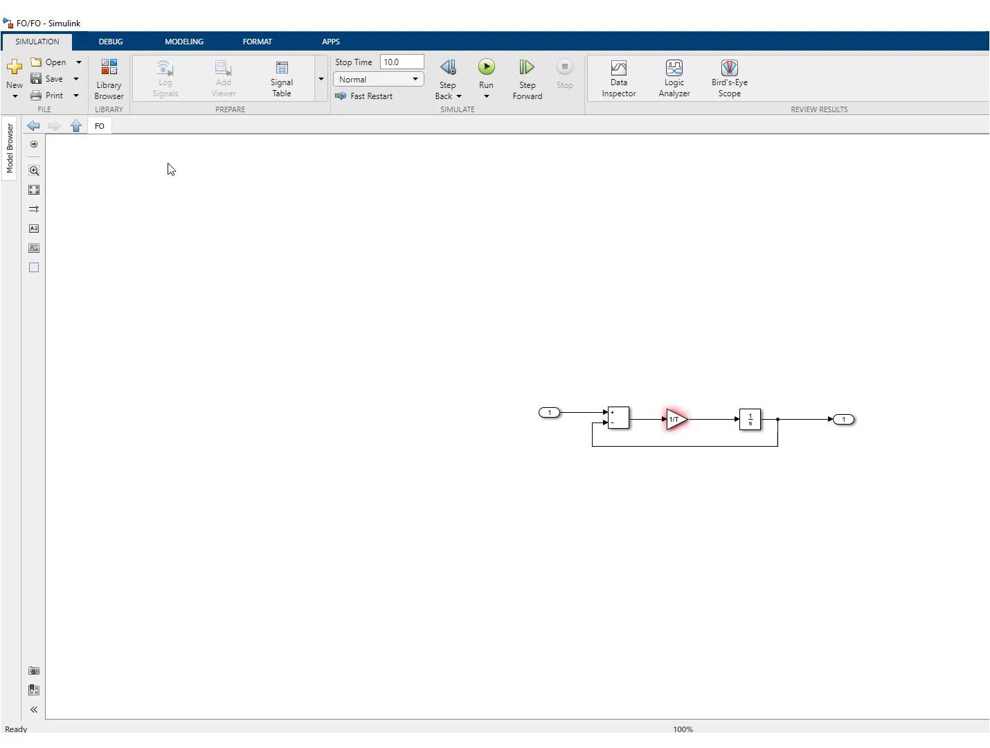
Step: Create a mask on the FO block and add a single Edit parameter
left_click(75, 125)
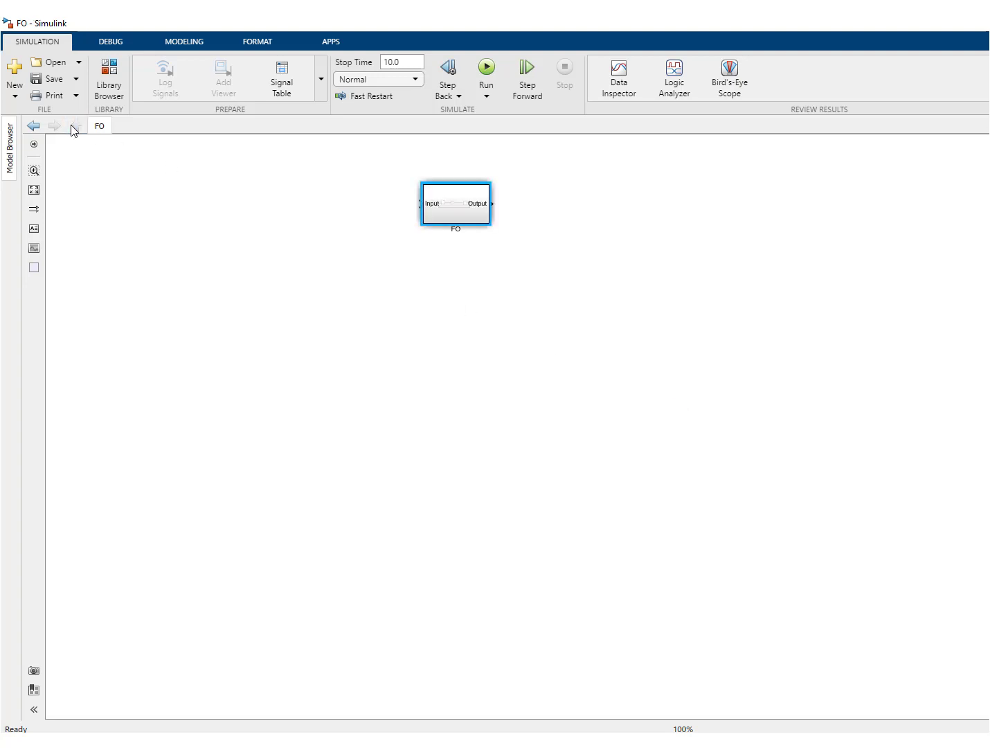
right_click(456, 203)
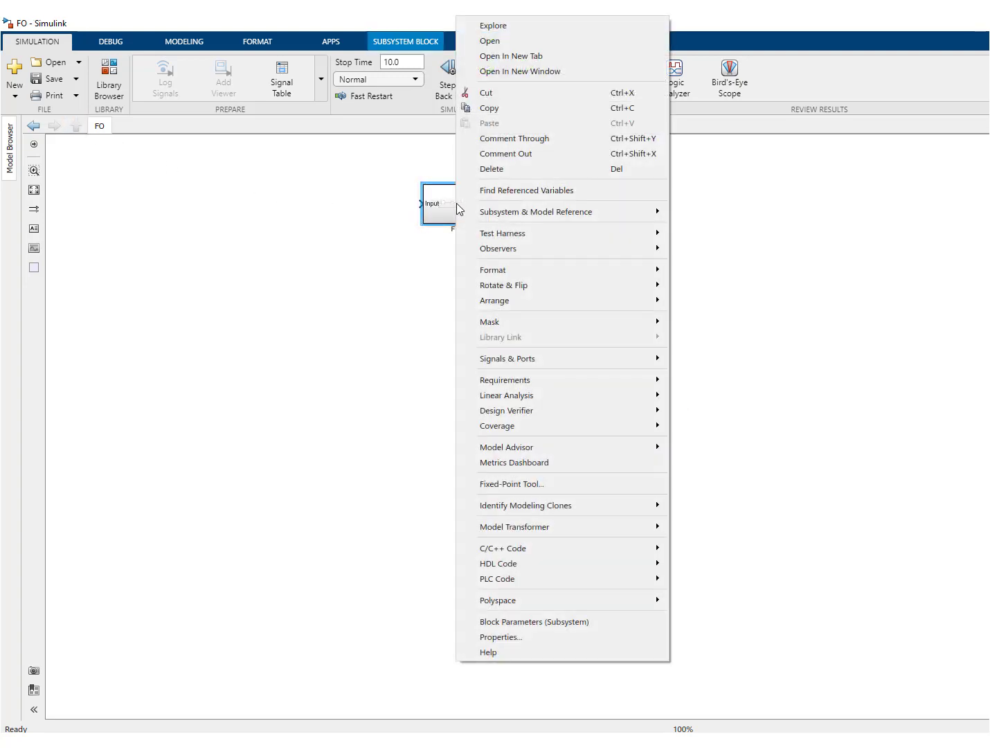
mouse_move(521, 322)
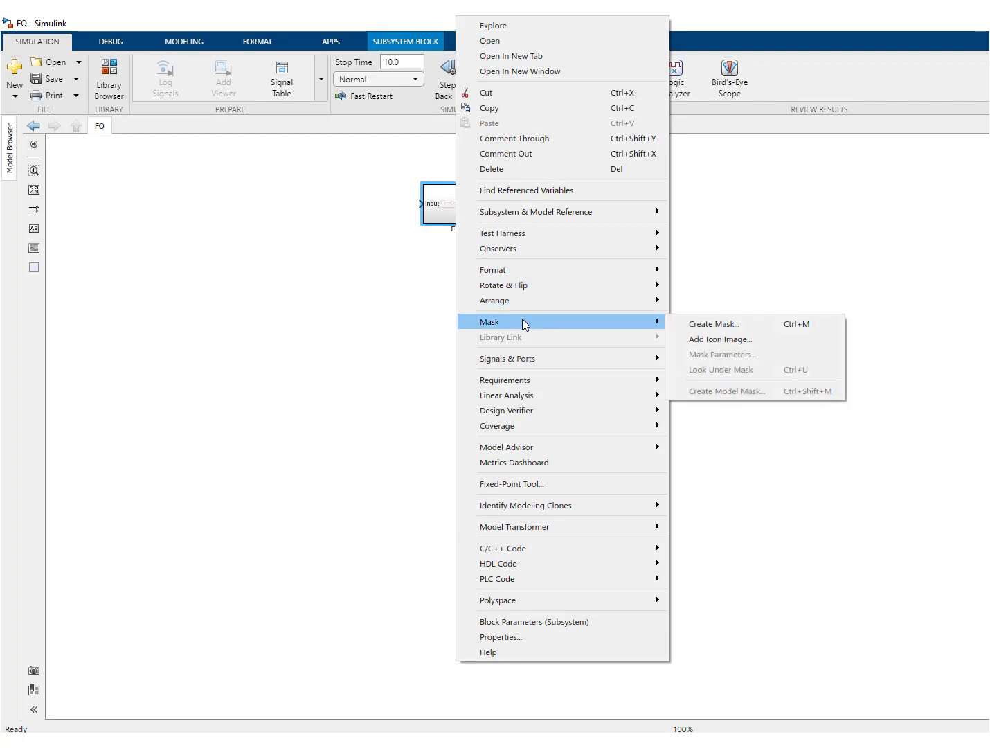
left_click(718, 324)
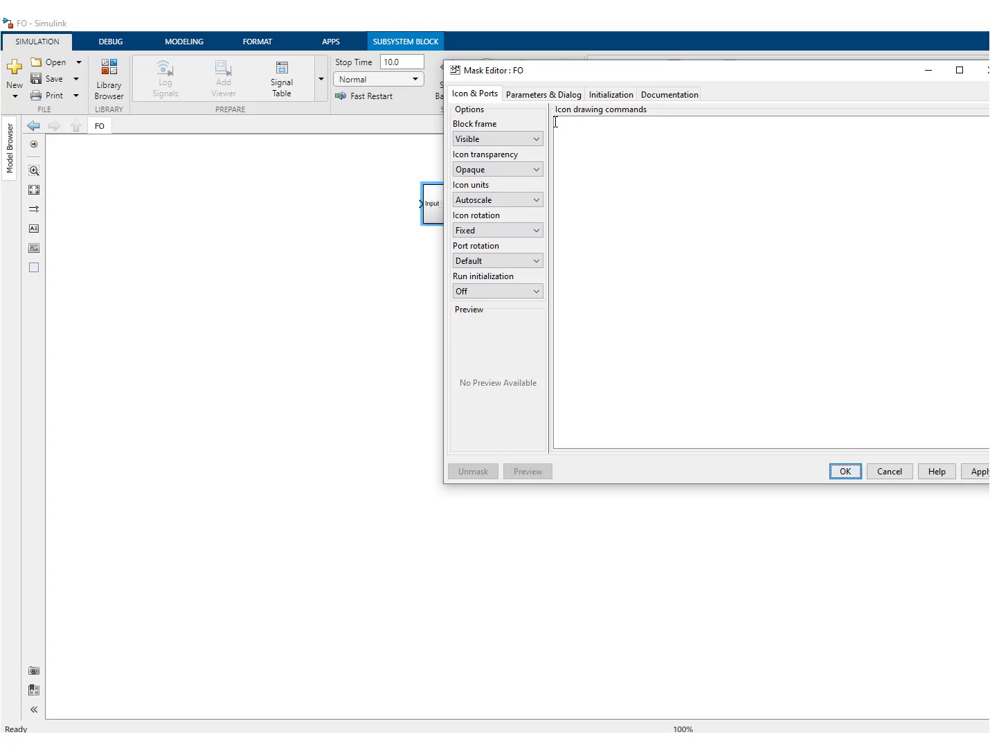
left_click(557, 97)
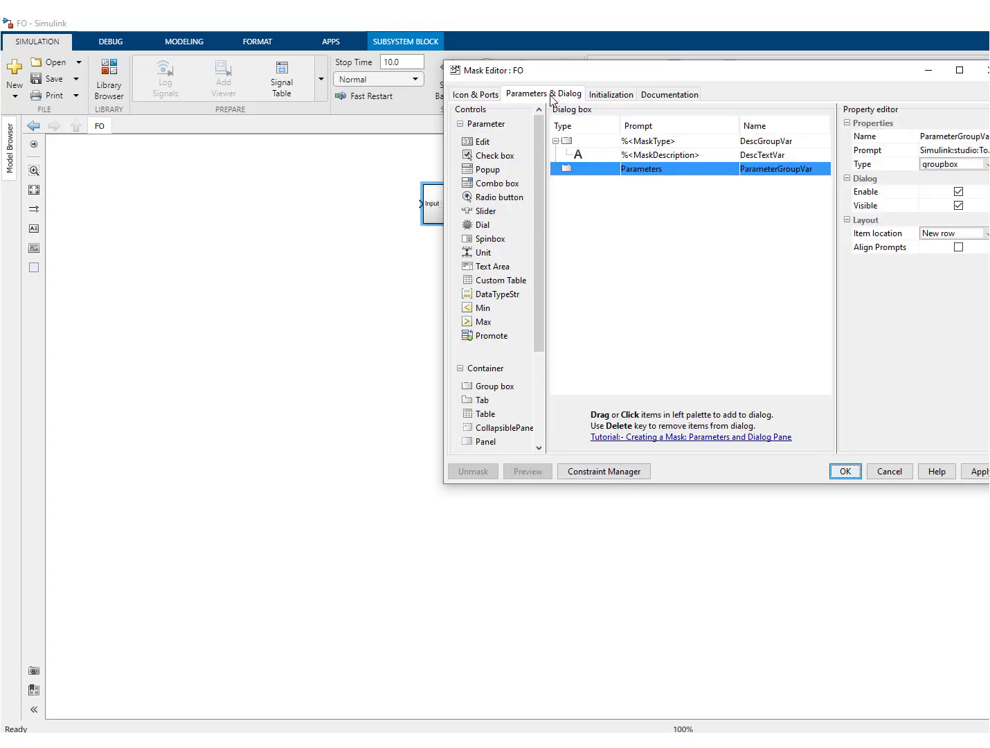
left_click(484, 141)
left_click(484, 141)
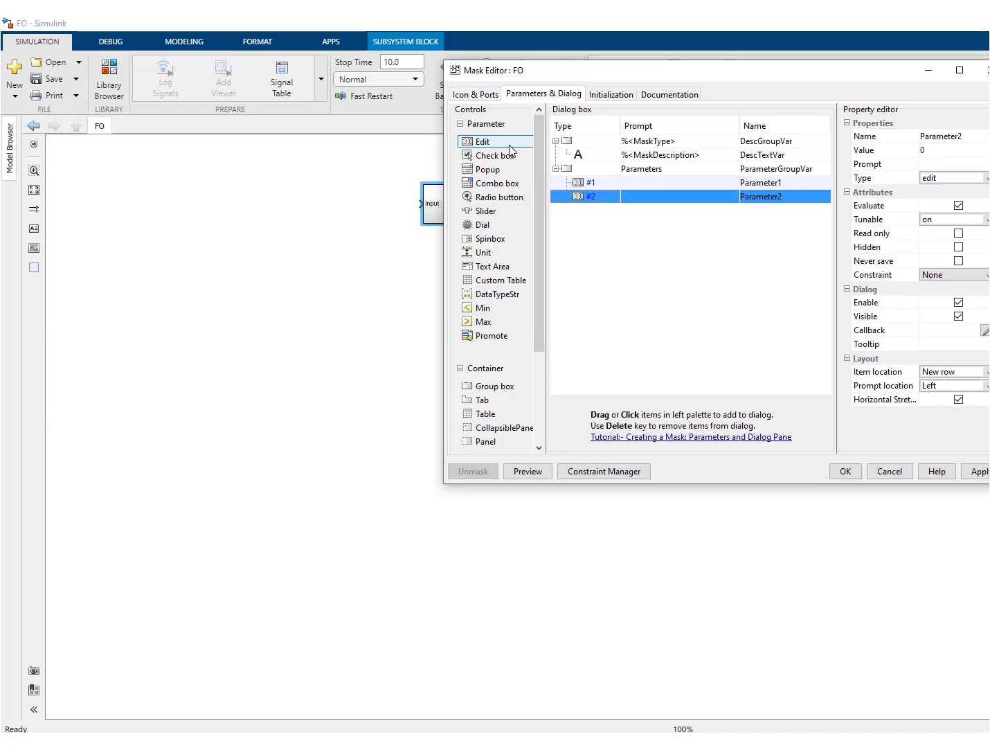
right_click(585, 203)
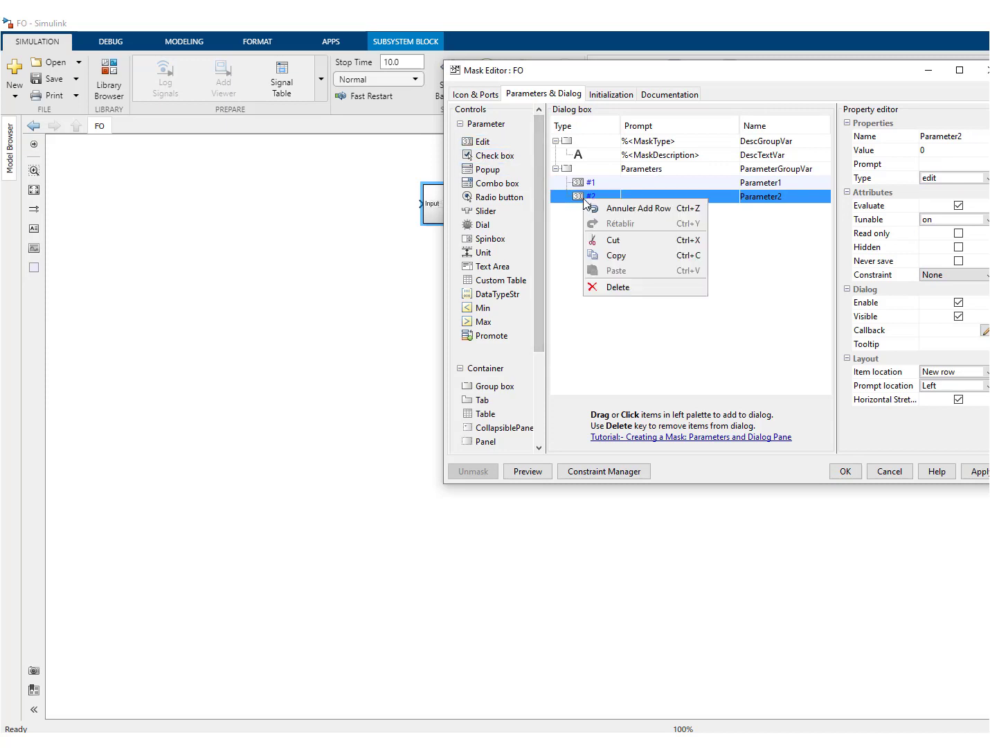
left_click(617, 287)
Step: Give the parameter prompt 'Time constant T [s]', name T, default value 5, and apply
left_click(658, 185)
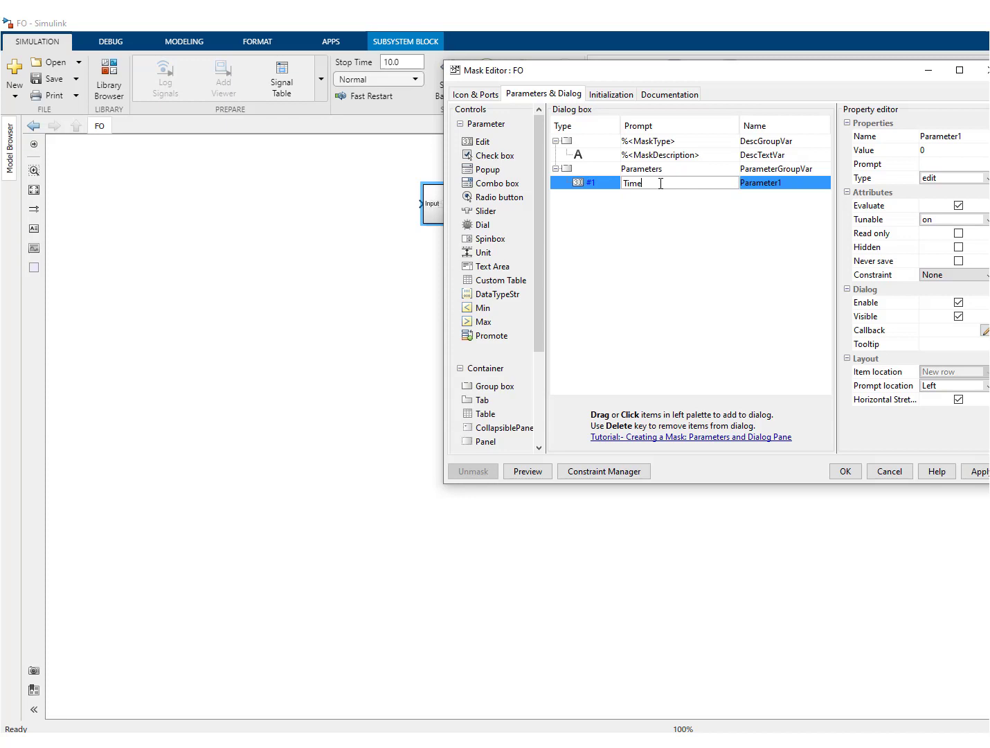
type("Time constant T [s")
key("Return")
left_click(767, 183)
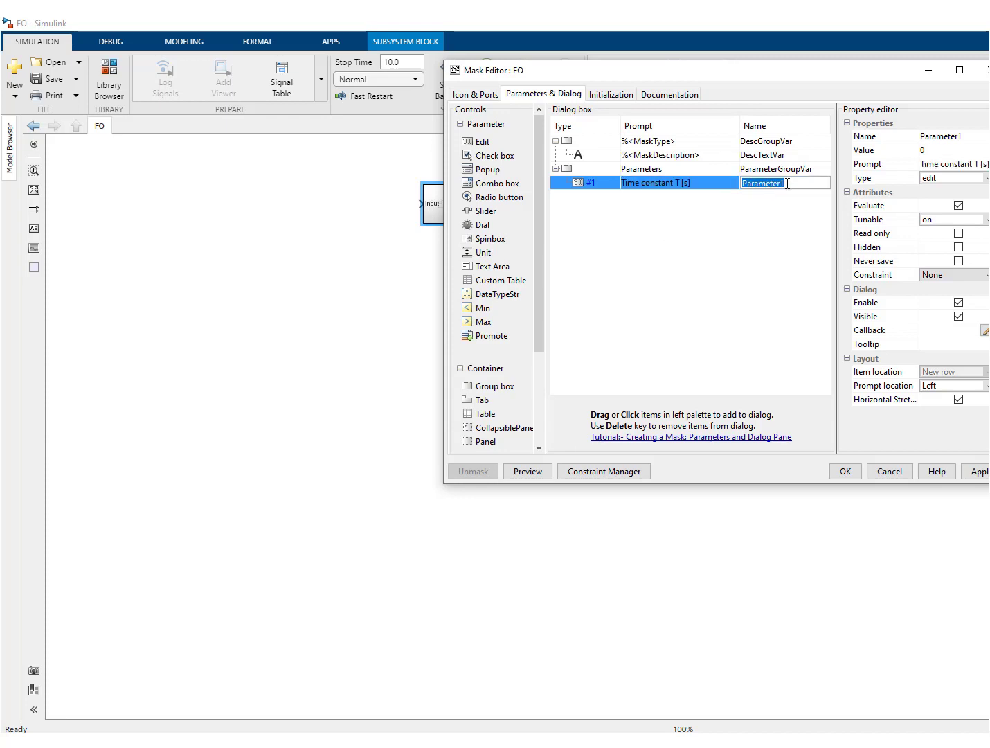
type("T")
left_click(742, 255)
left_click(948, 149)
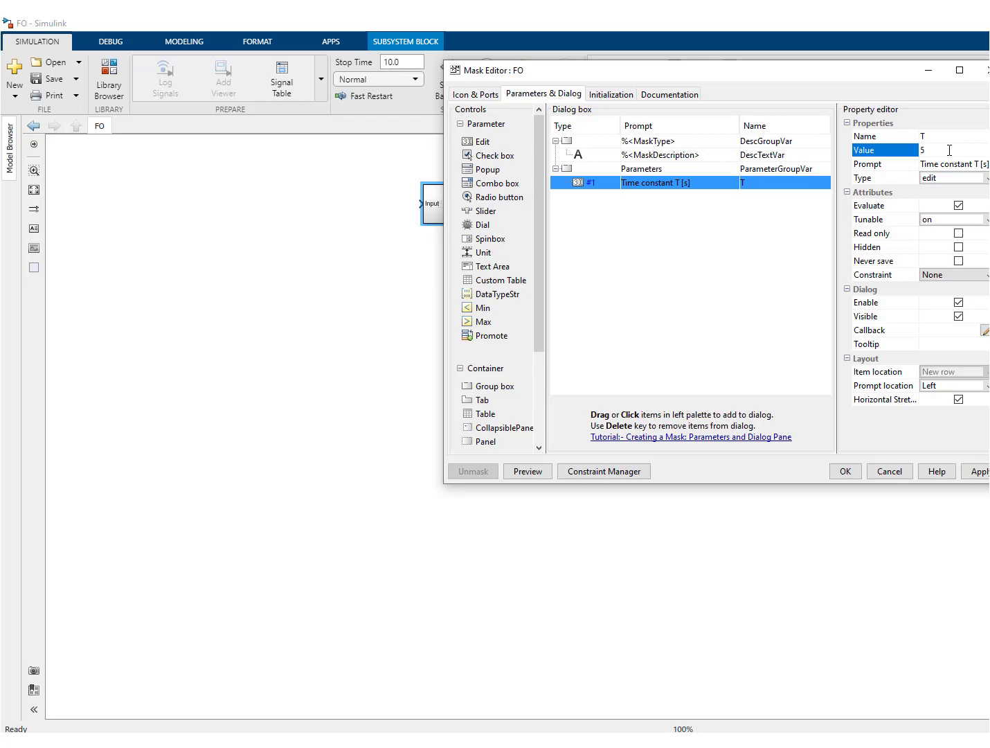
left_click(776, 269)
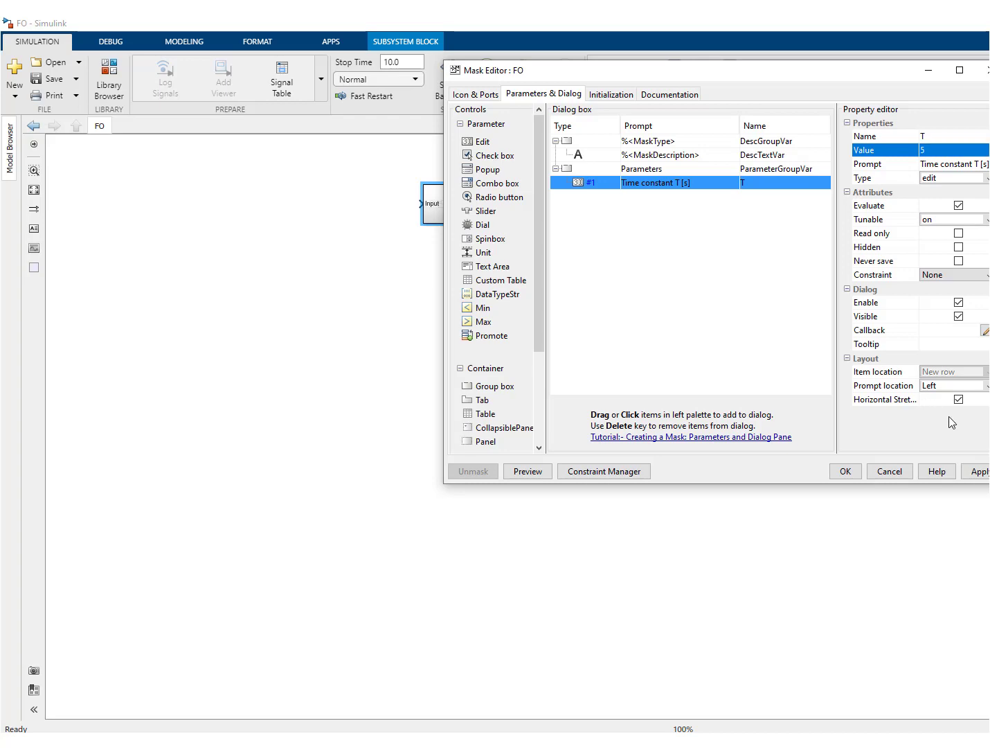
left_click(981, 473)
Step: Close the Mask Editor and check the FO dialog shows T at 5
left_click(844, 471)
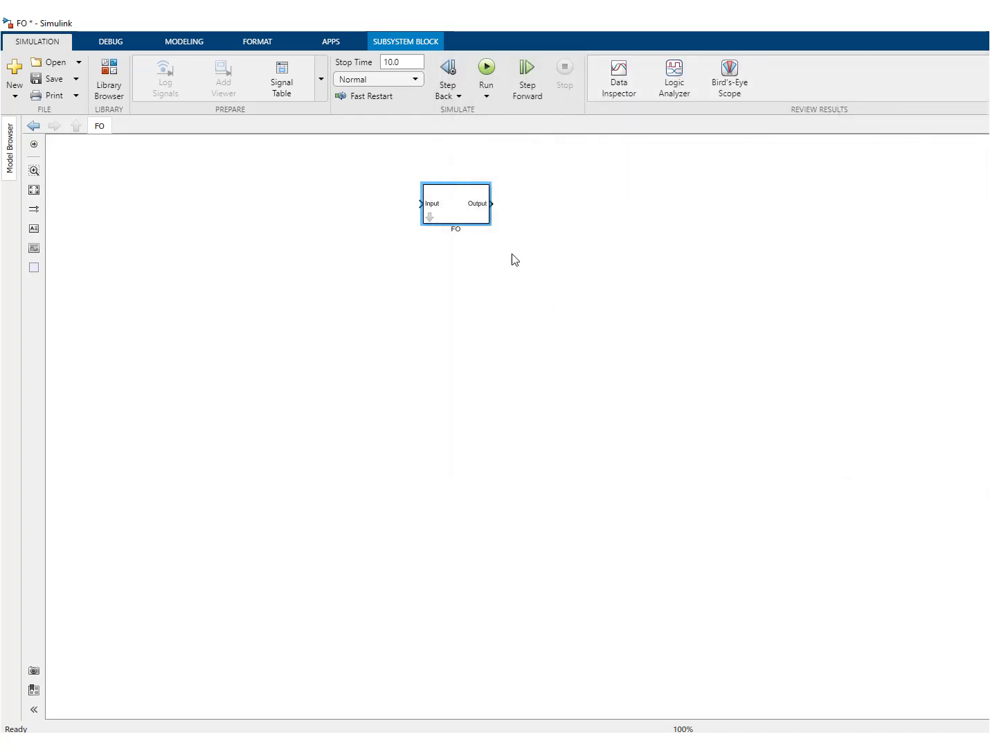
left_click(455, 203)
double_click(456, 202)
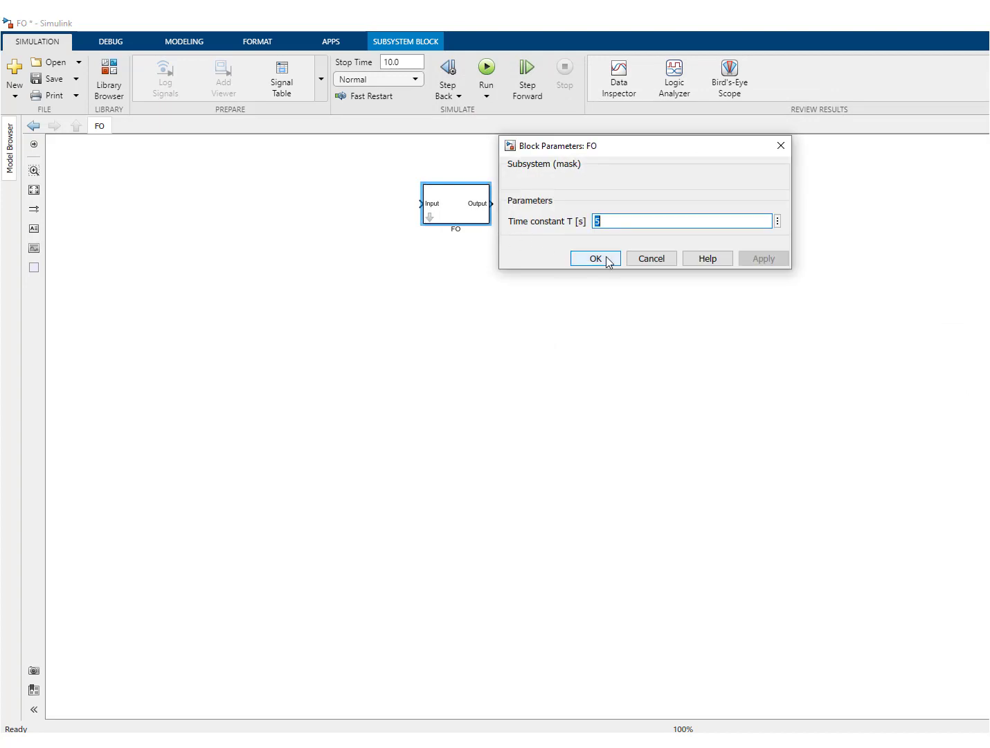
left_click(601, 259)
Step: Set the FO mask's Type to 'First order system' and recheck its parameter dialog
right_click(462, 218)
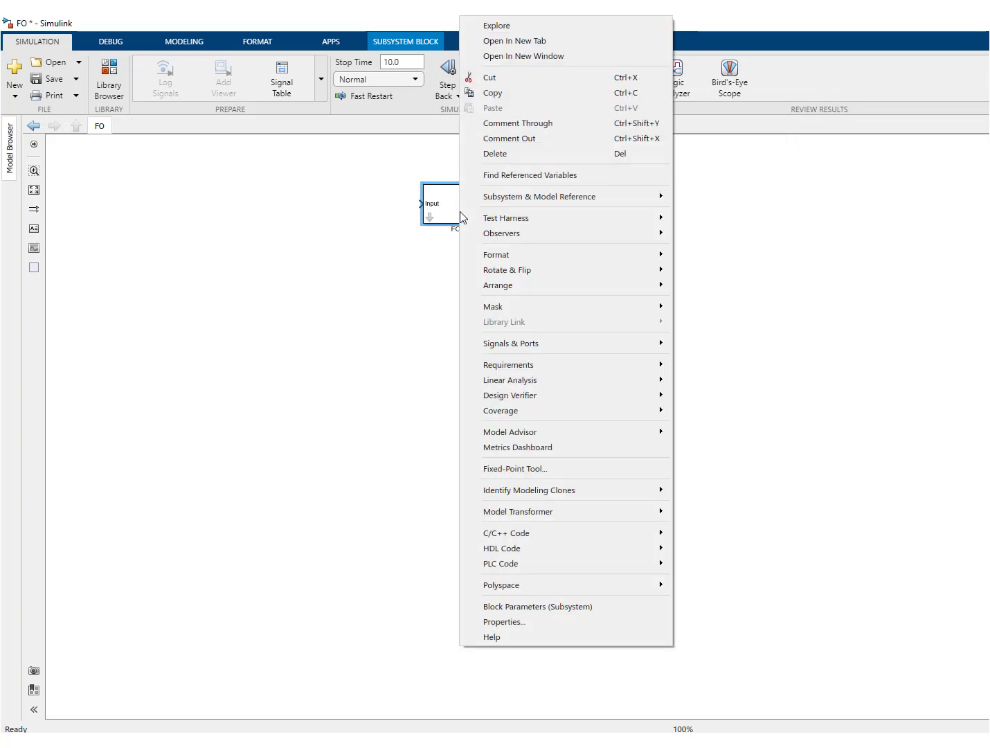
mouse_move(504, 305)
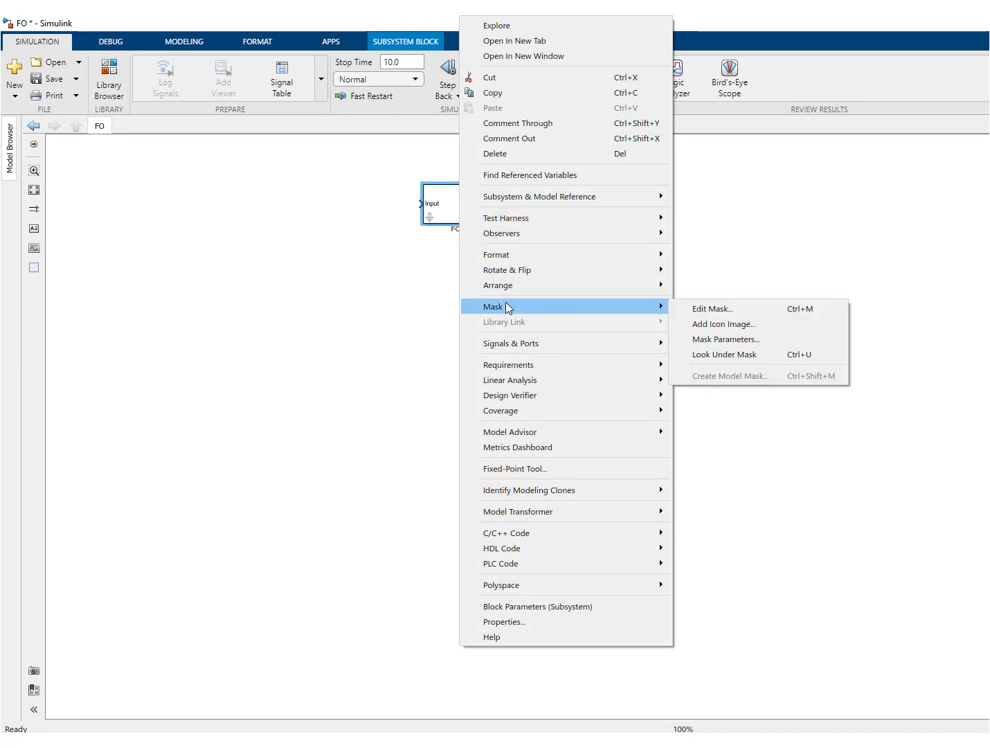
left_click(713, 309)
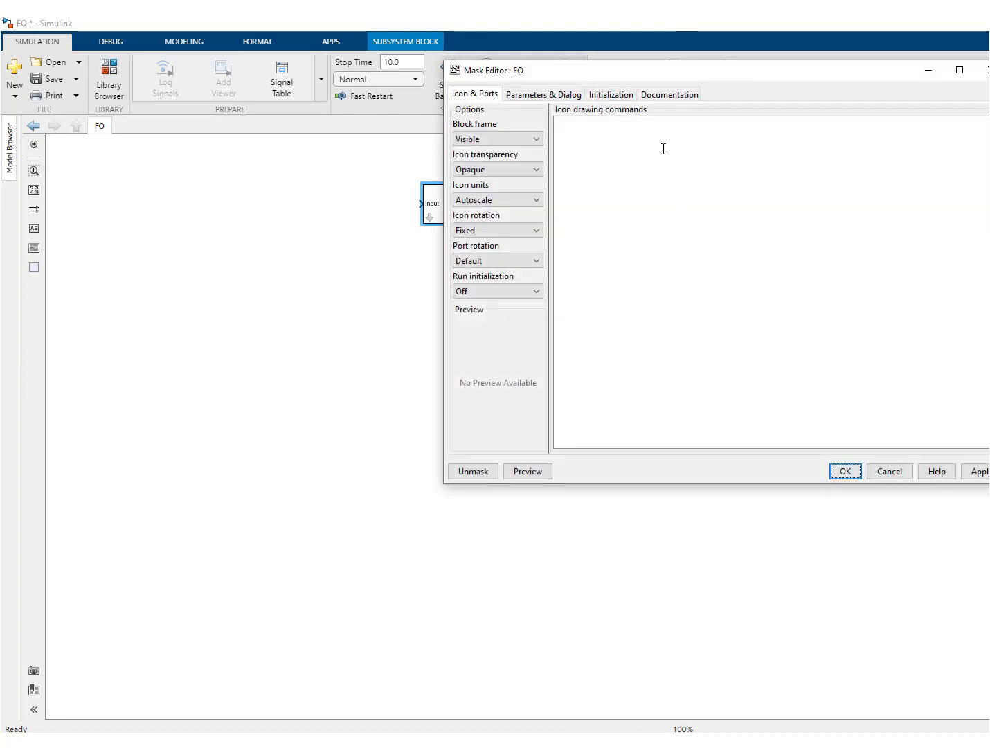
left_click(671, 96)
left_click(592, 128)
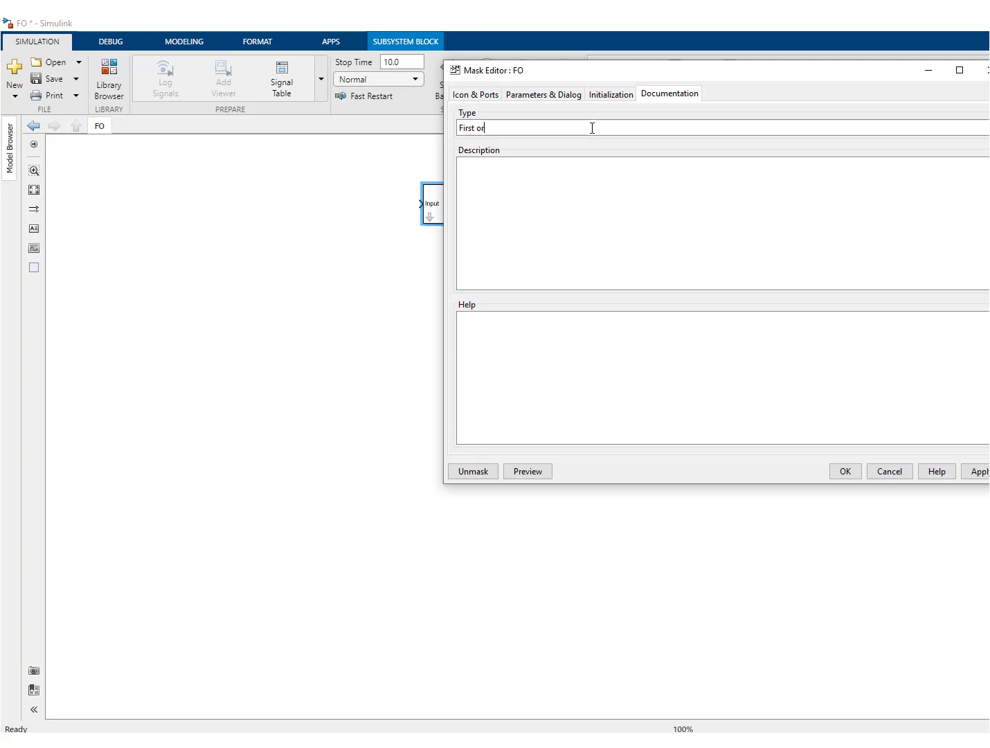
type("First order system")
left_click(848, 472)
double_click(461, 212)
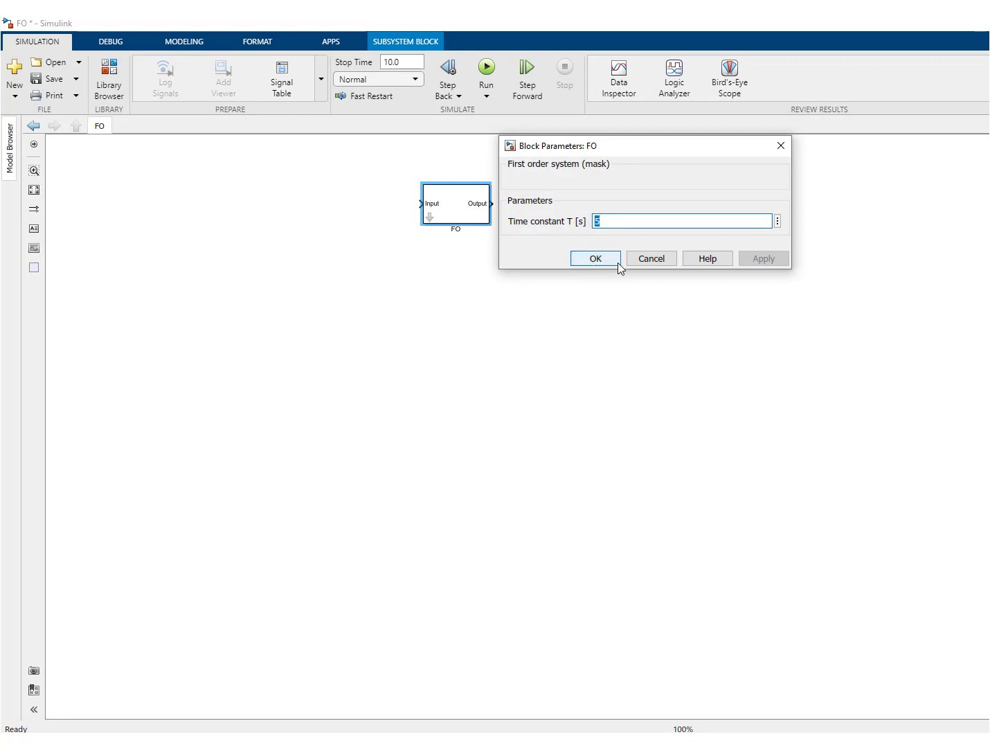
left_click(644, 263)
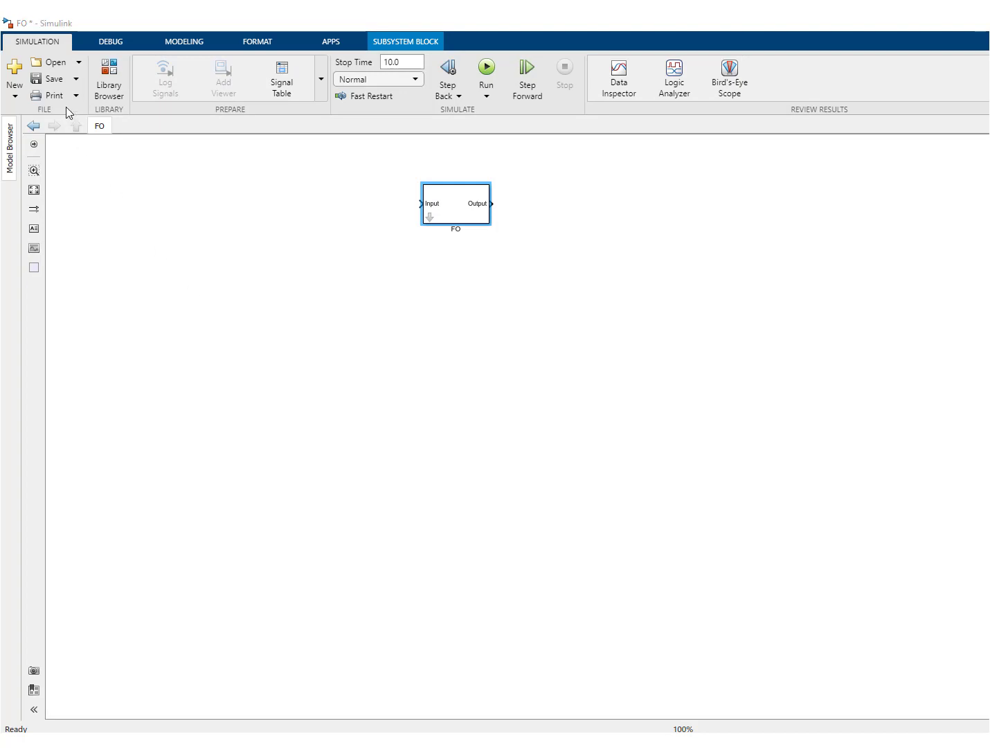
Step: Save, then place a Step source with default settings left of the FO block
left_click(55, 80)
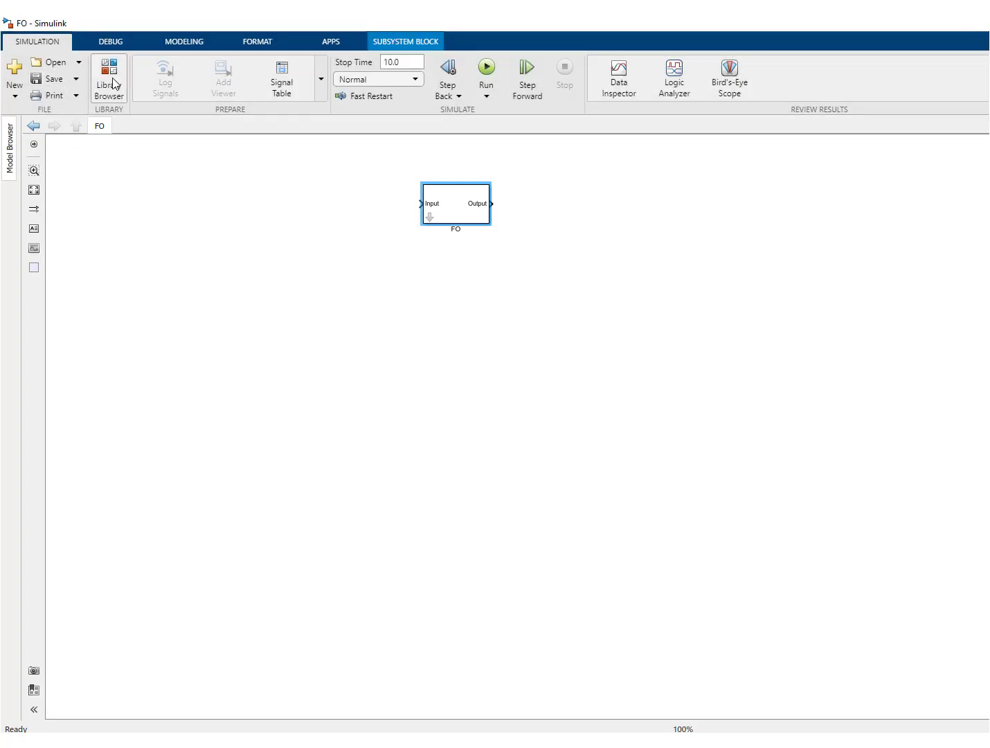
left_click(111, 78)
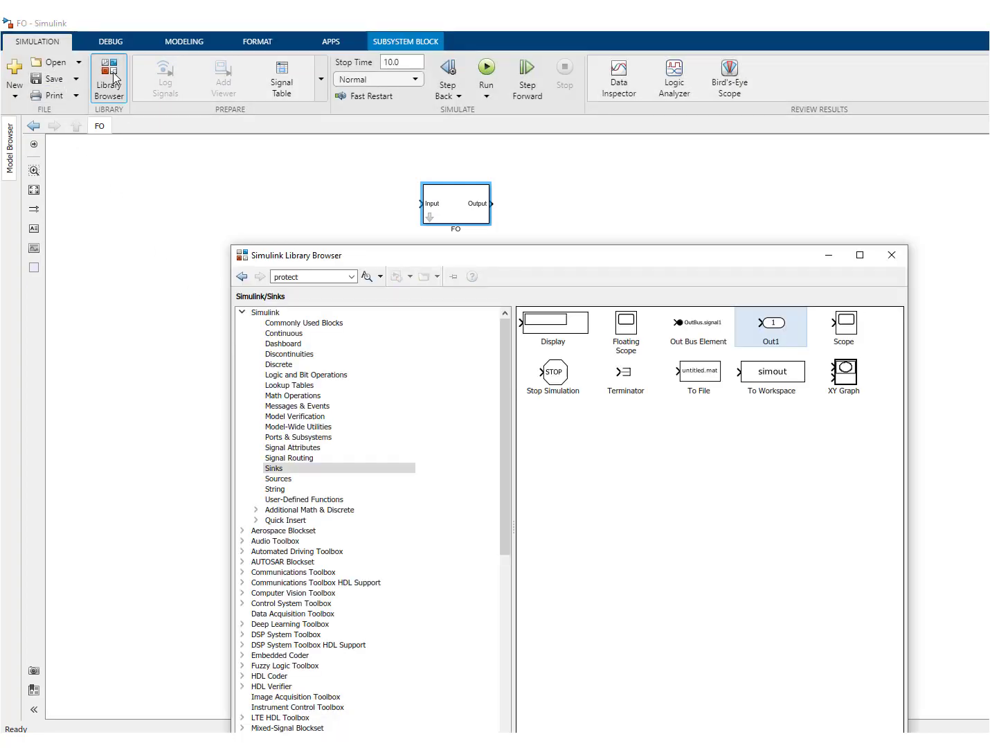
left_click(288, 480)
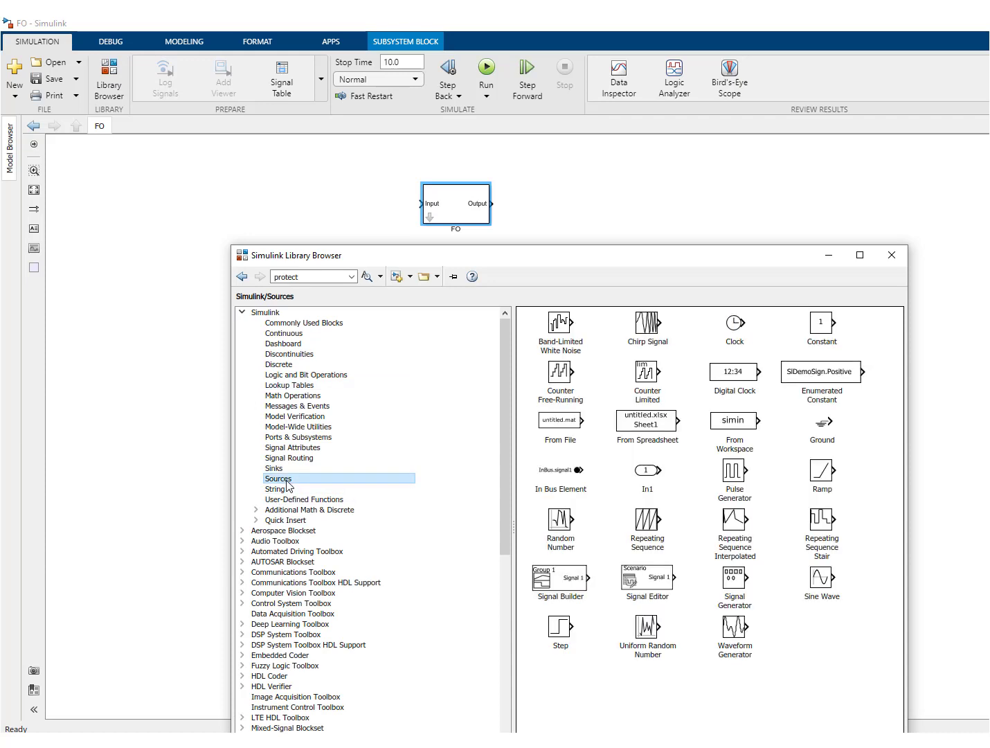
mouse_move(564, 633)
left_mouse_down()
mouse_move(373, 195)
mouse_move(413, 214)
left_mouse_up()
double_click(378, 203)
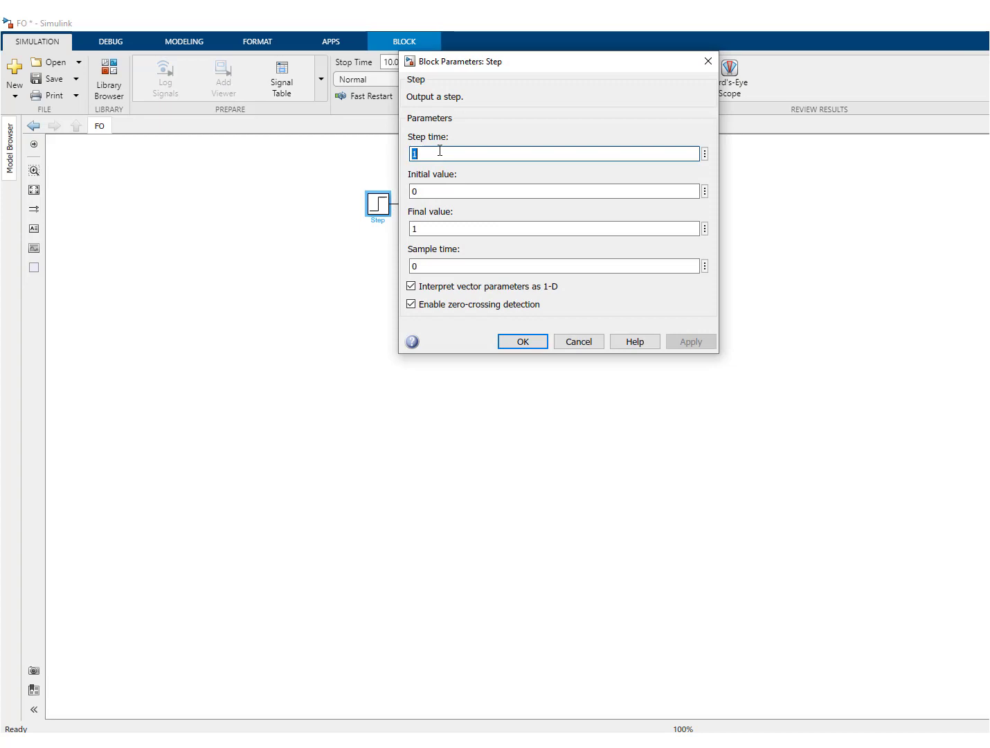
key("Return")
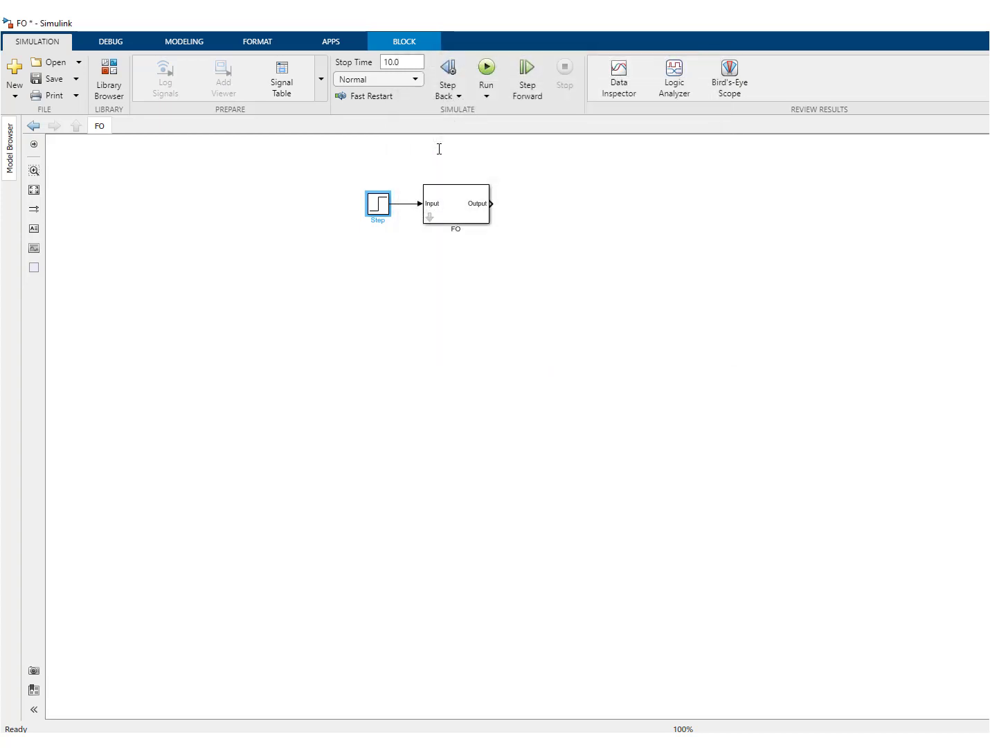
left_click(478, 335)
Step: Add a Scope right of the FO block, save, and run the simulation
left_click(110, 79)
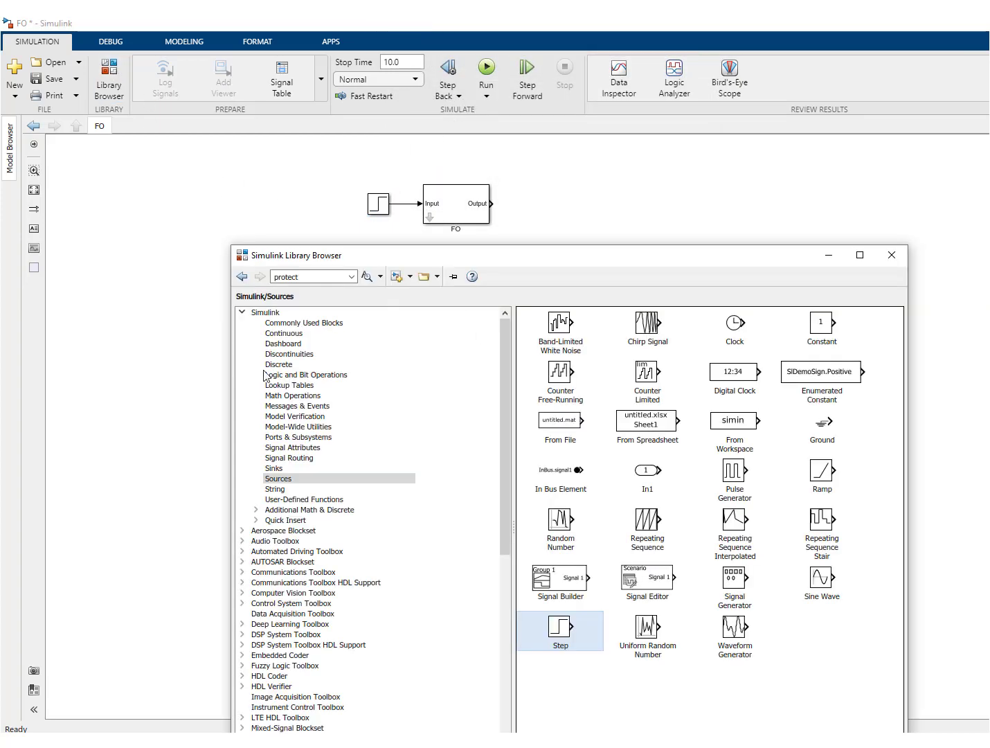
left_click(277, 472)
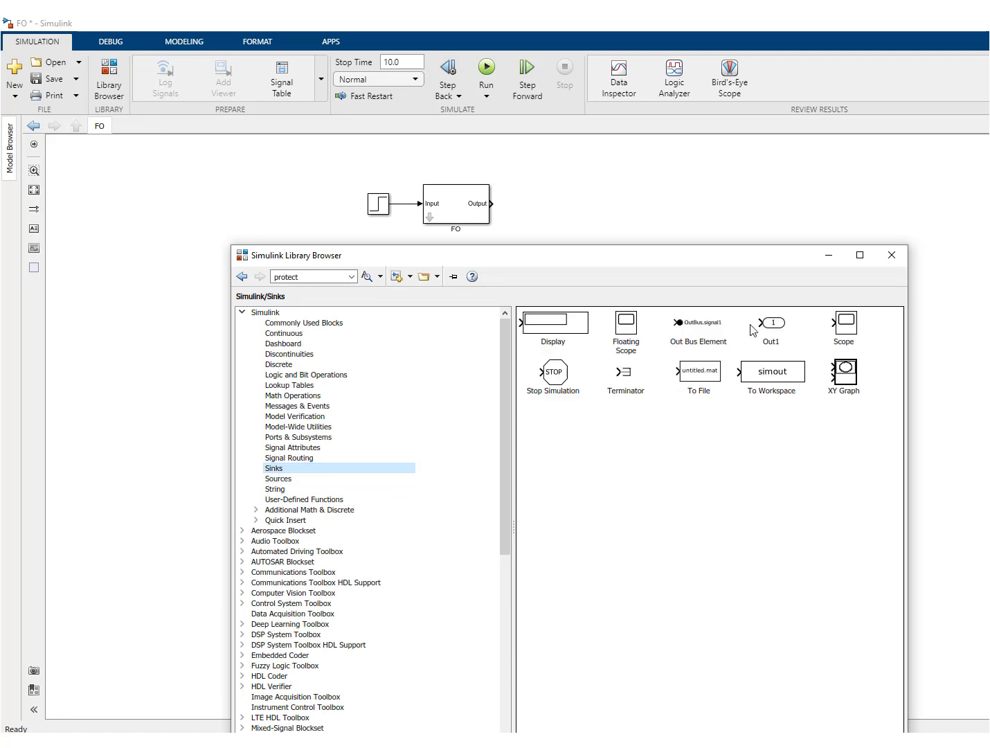
mouse_move(849, 327)
left_mouse_down()
mouse_move(515, 201)
mouse_move(531, 202)
left_mouse_up()
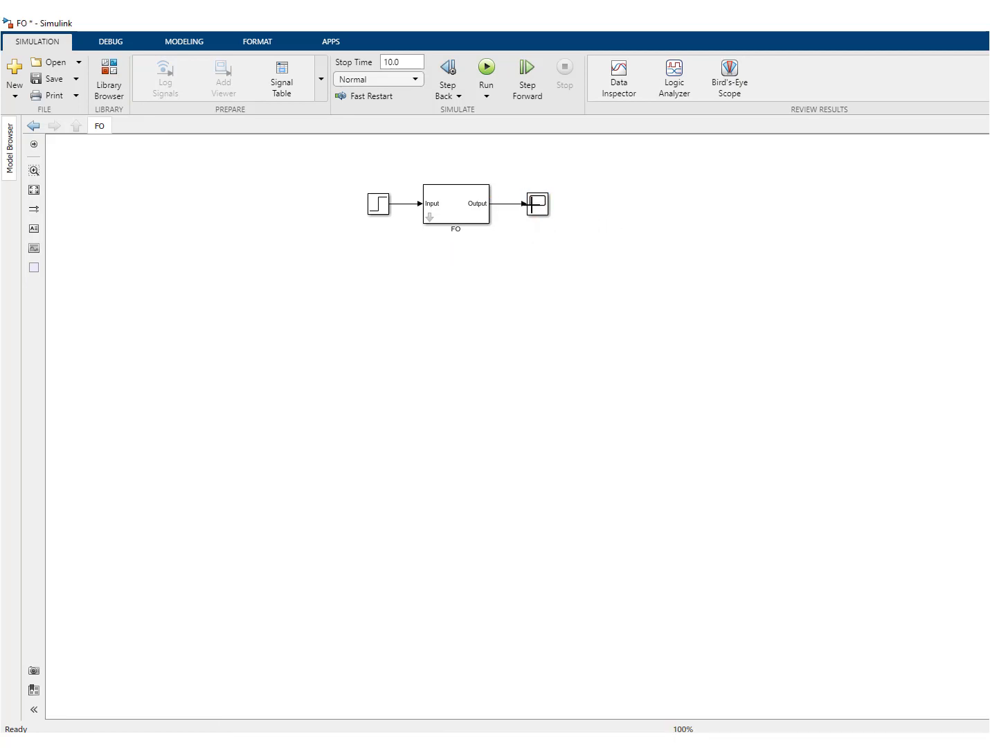
left_click(48, 78)
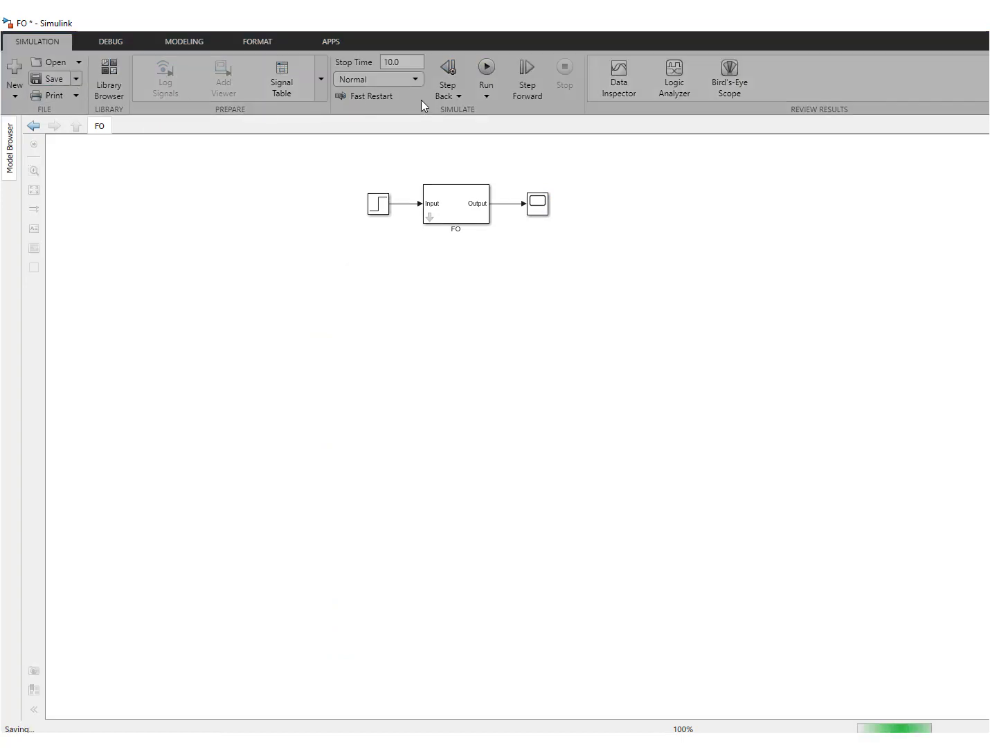
left_click(485, 68)
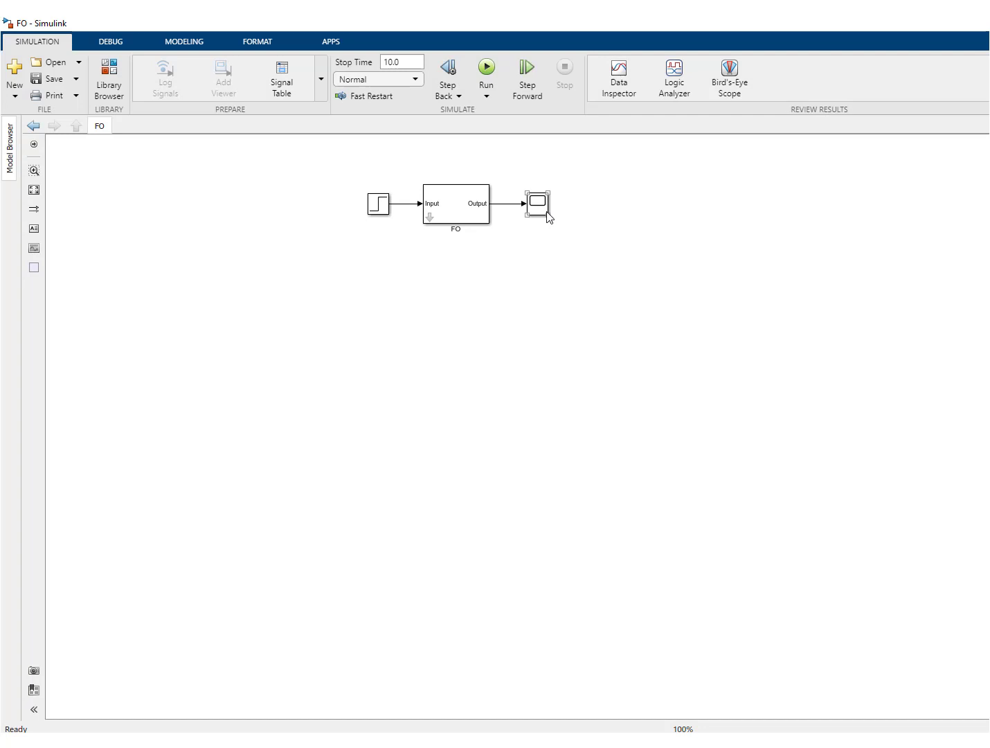
left_click(546, 208)
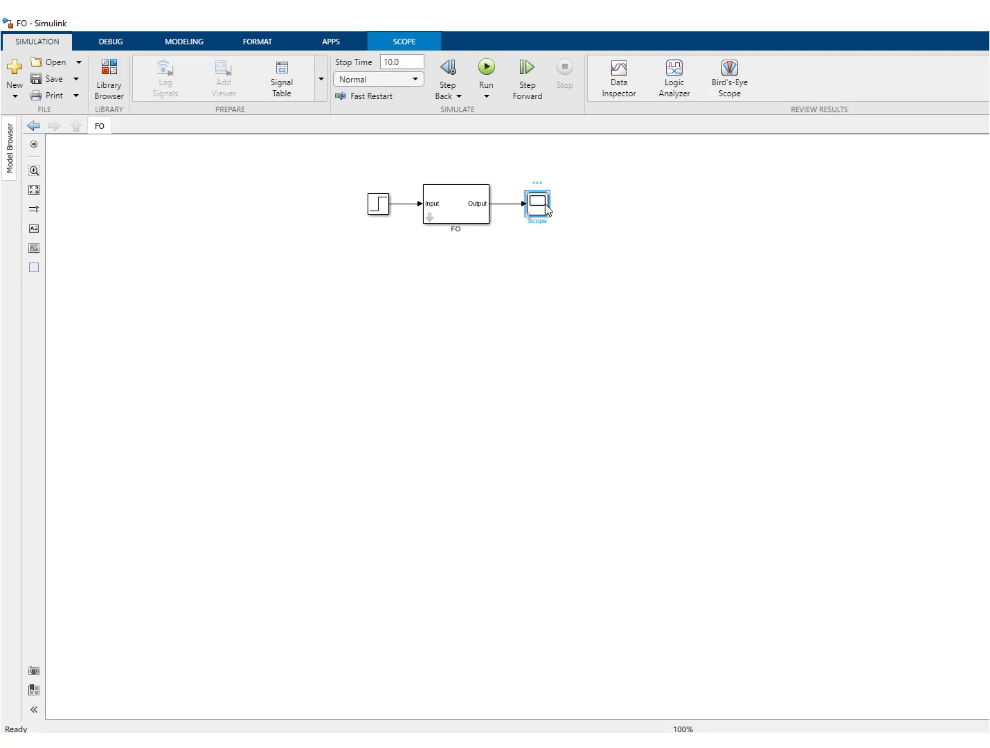
Step: Set the stop time to 50 s, rerun the FO model and view the longer response in the Scope
double_click(545, 205)
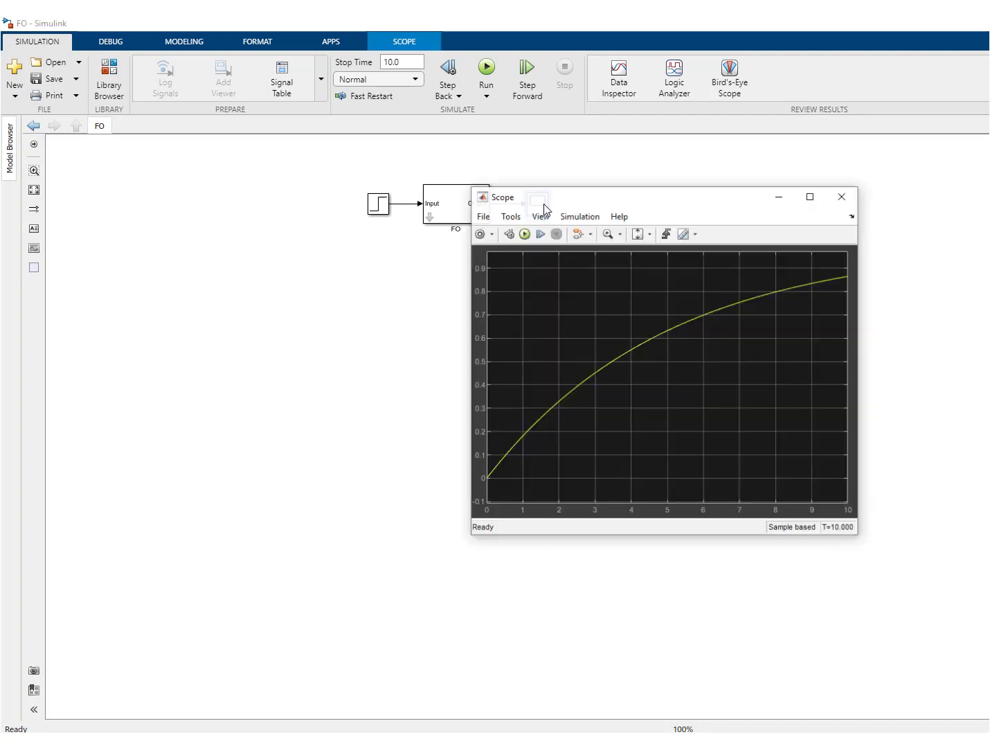
left_click(412, 61)
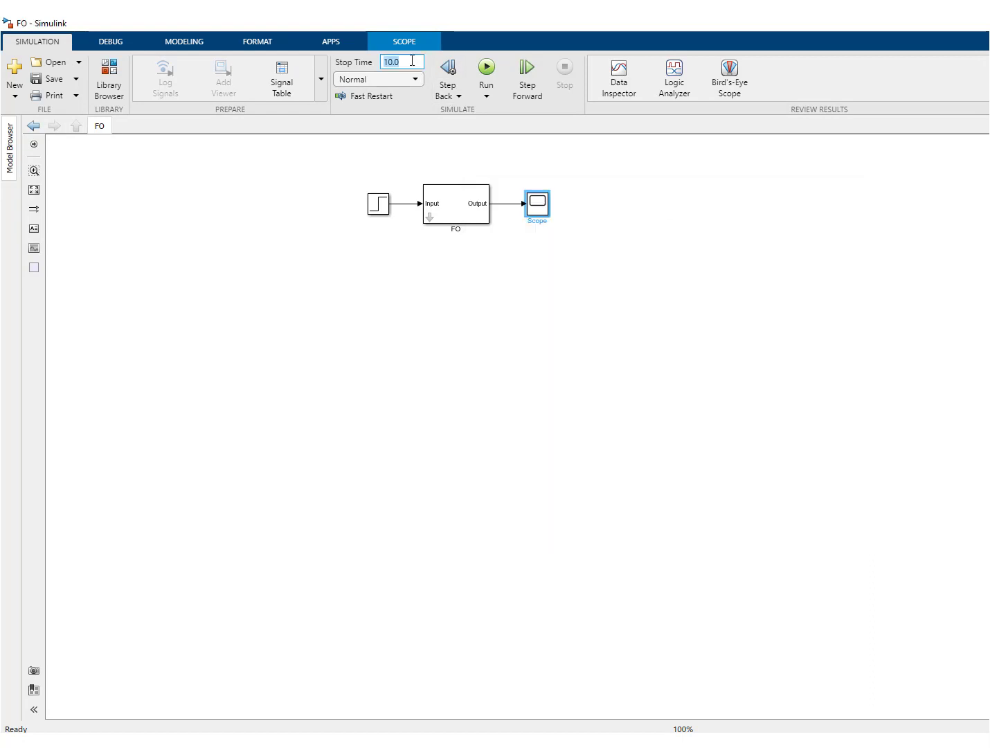
type("50")
key("Return")
left_click(380, 155)
left_click(487, 68)
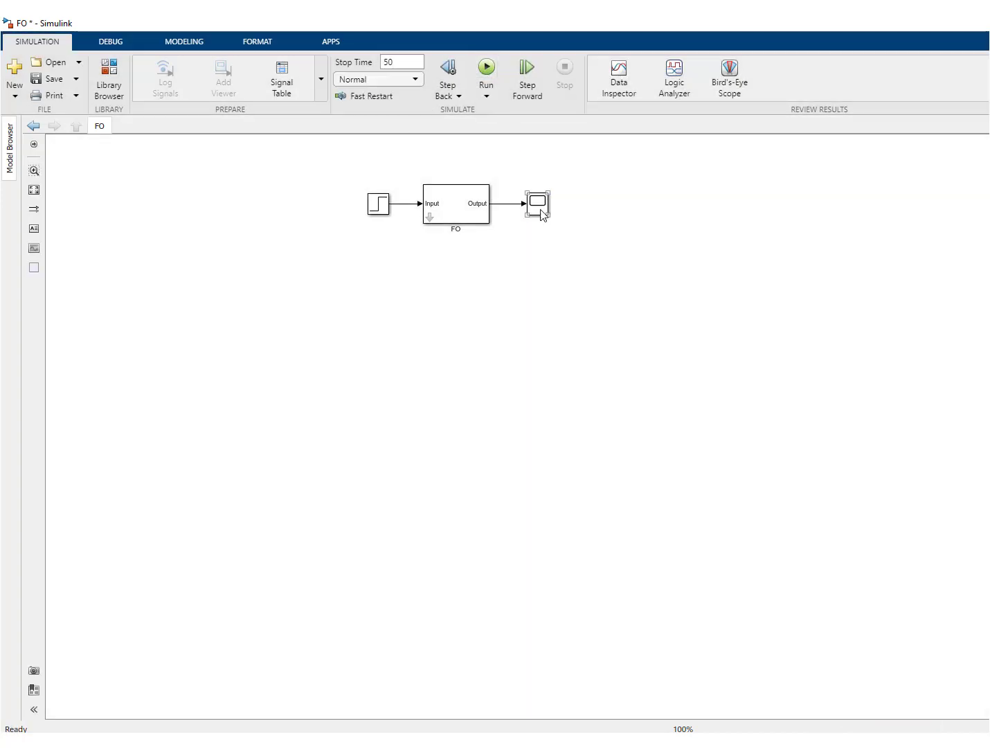
double_click(541, 212)
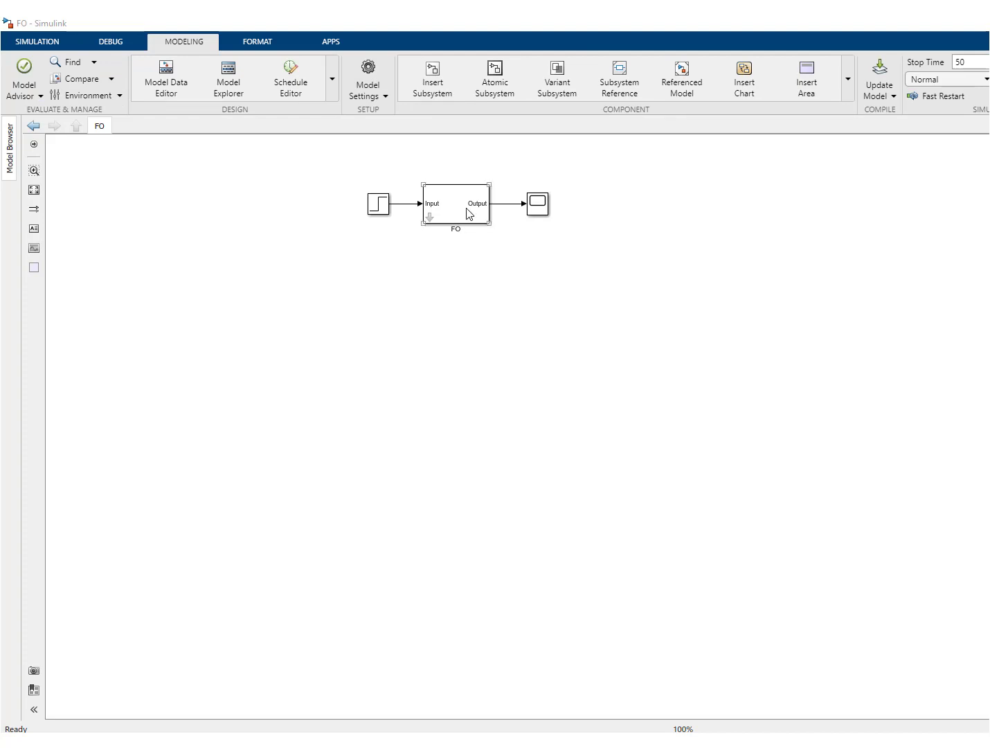
Step: Replace the FO block's time constant 5 with the variable T and apply it
double_click(466, 210)
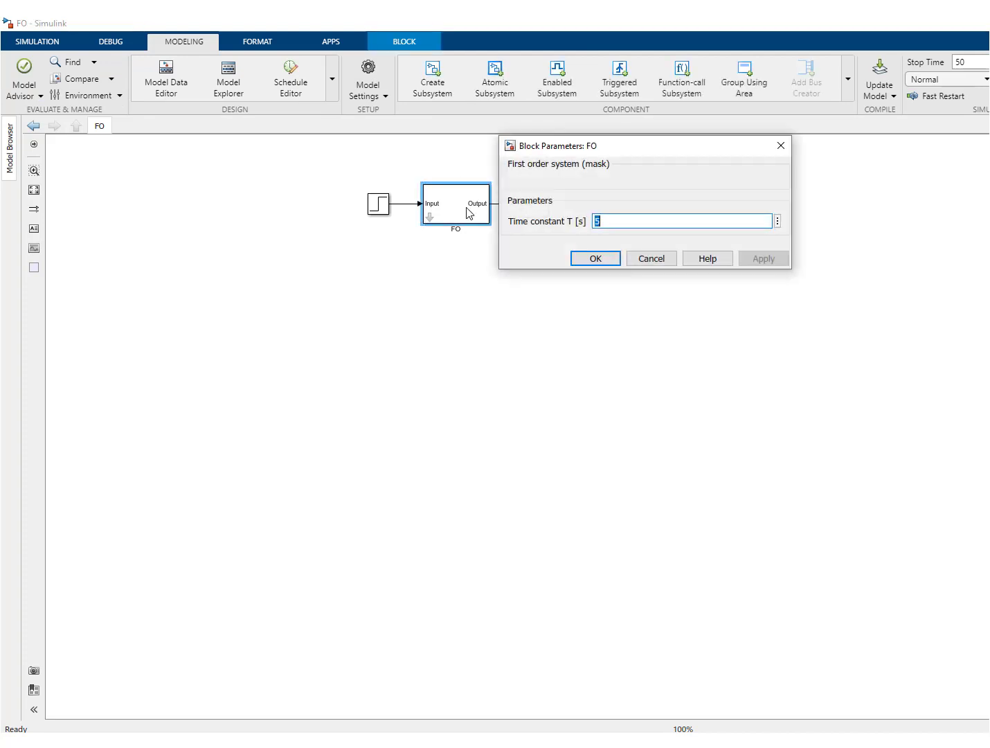
type("T")
left_click(466, 256)
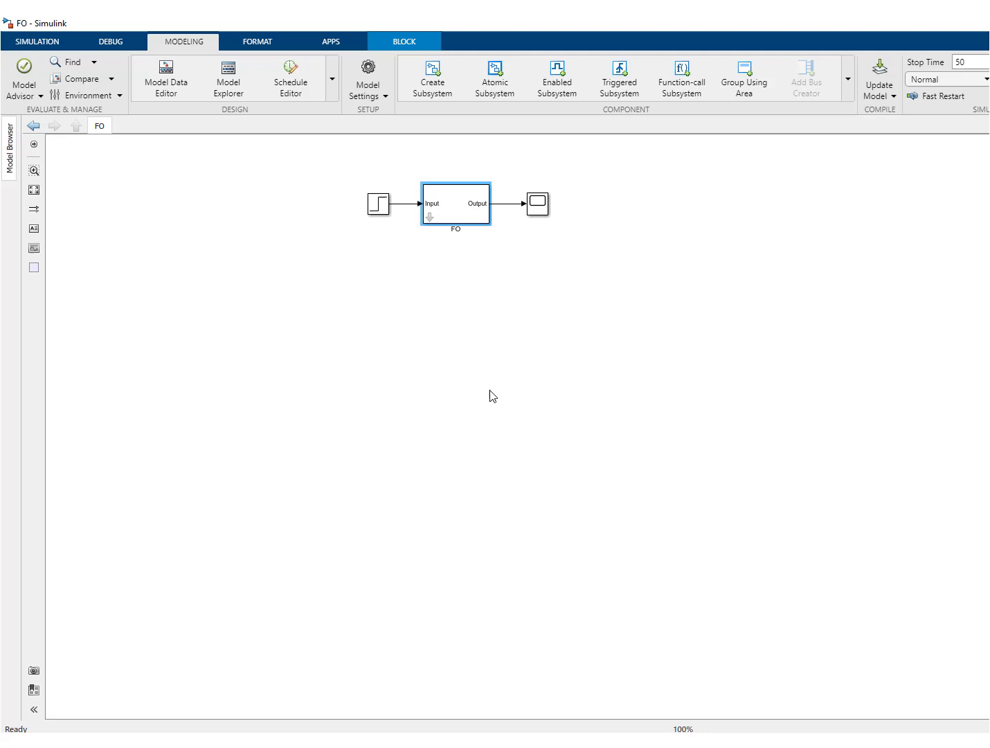
double_click(466, 220)
left_click(764, 258)
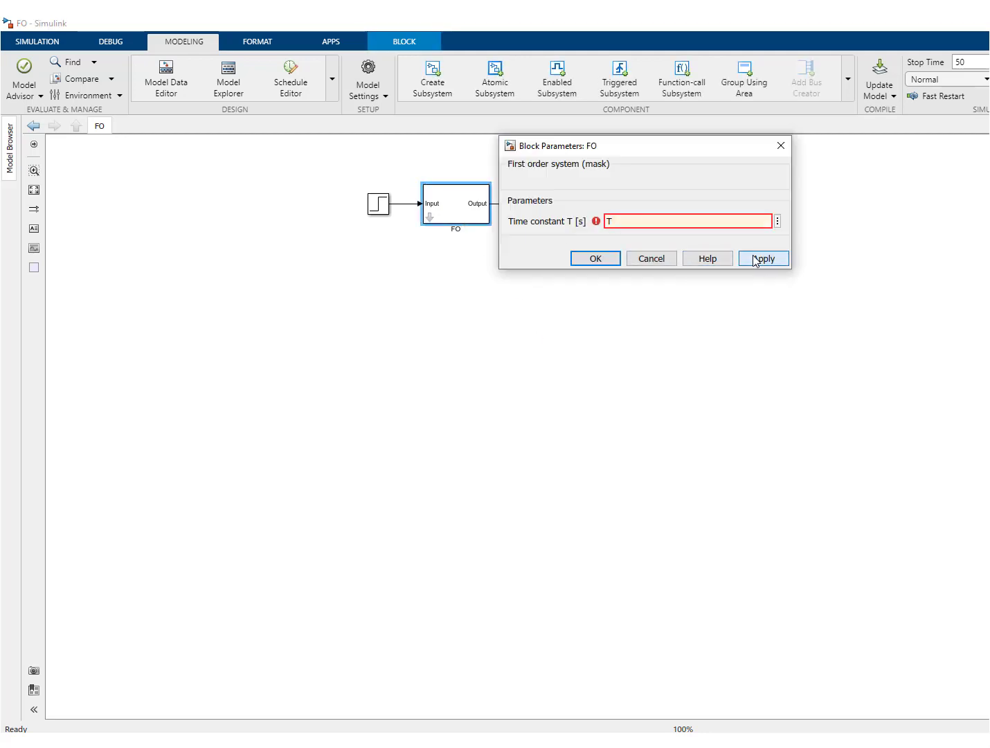
left_click(594, 258)
left_click(451, 310)
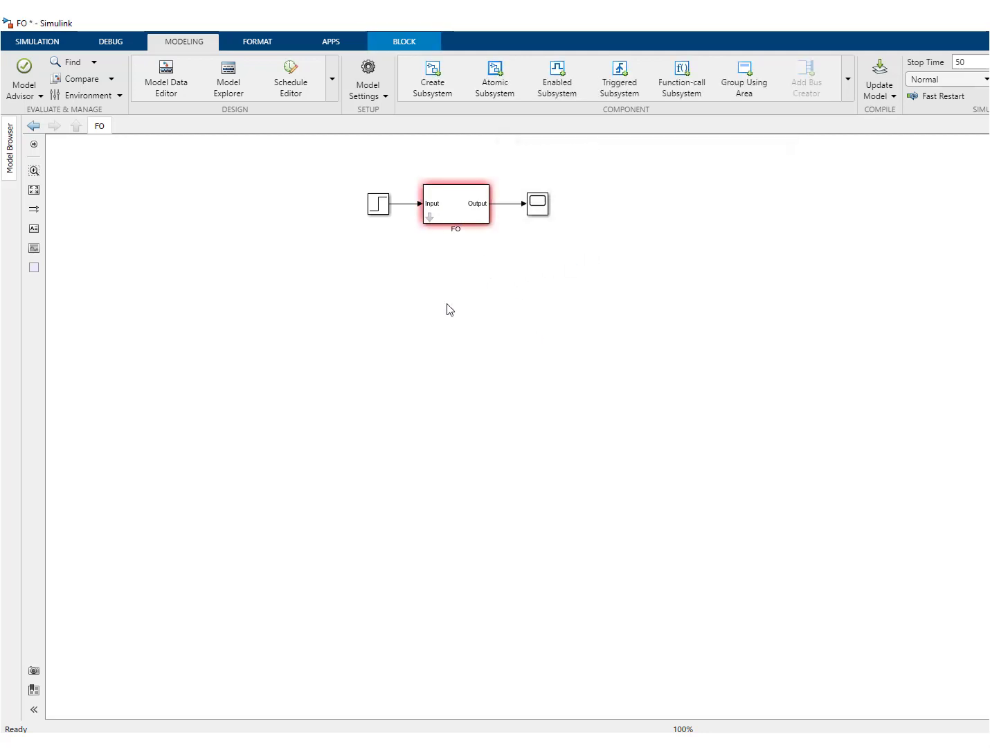
Step: Create a new script named variables.m in the current folder
left_click(327, 696)
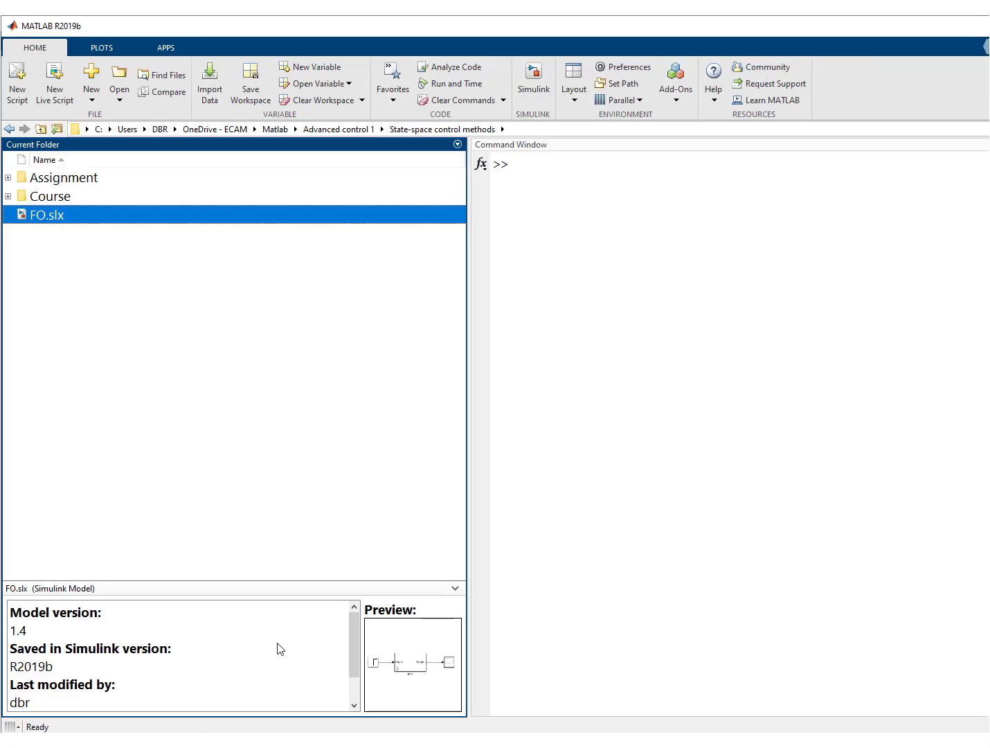
right_click(202, 331)
mouse_move(244, 354)
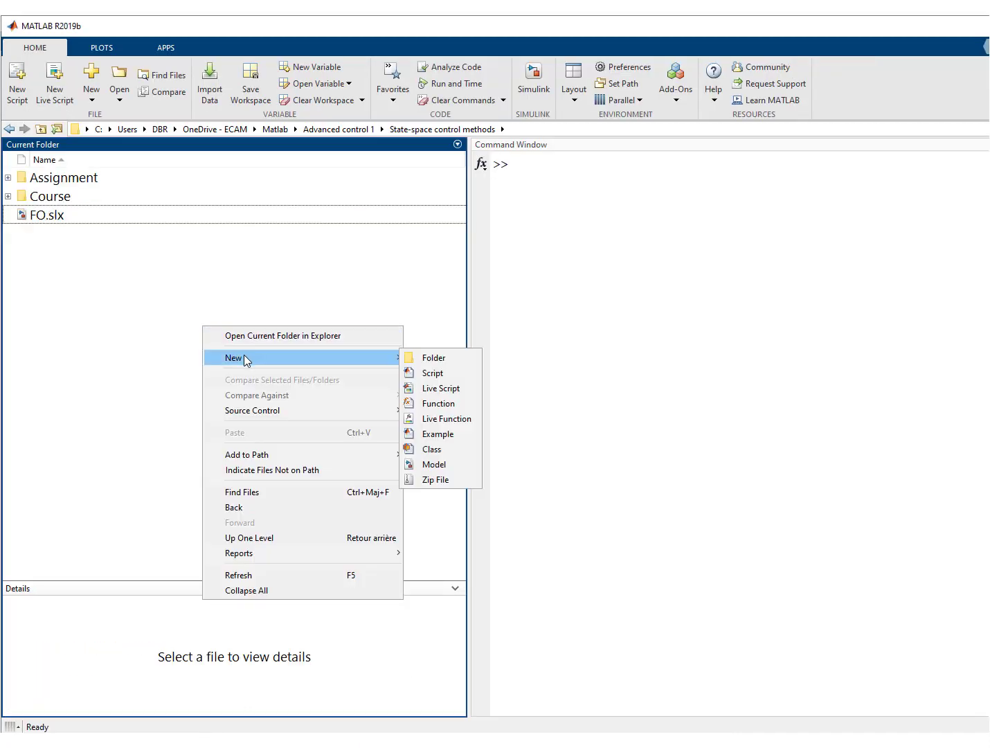
left_click(446, 376)
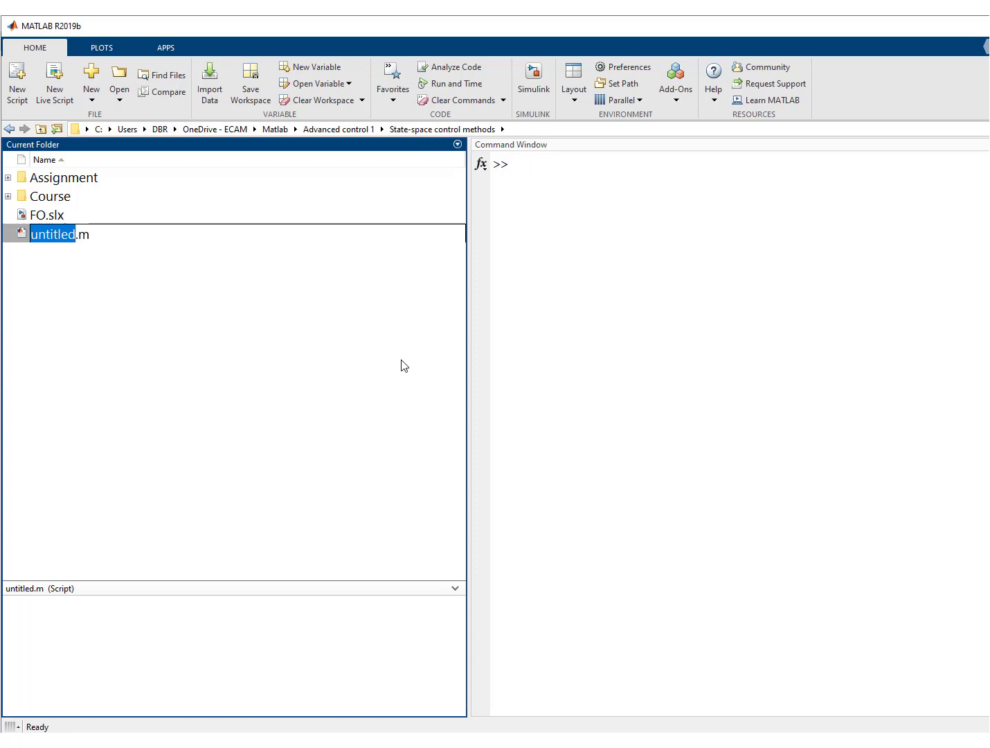
type("variable")
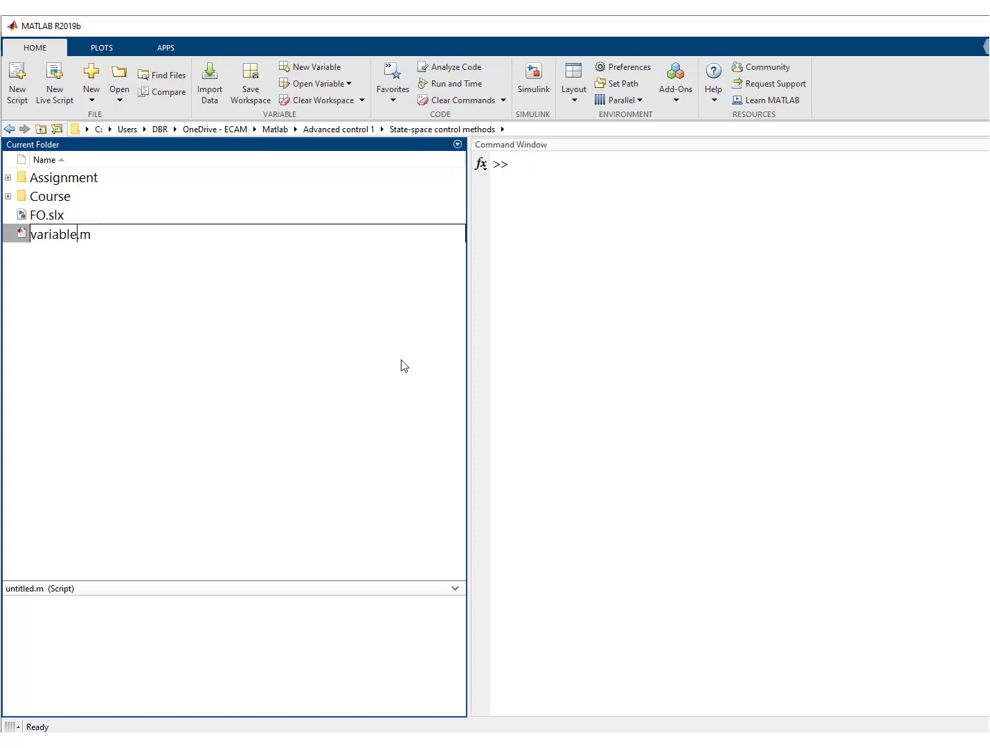
type("s")
key("Return")
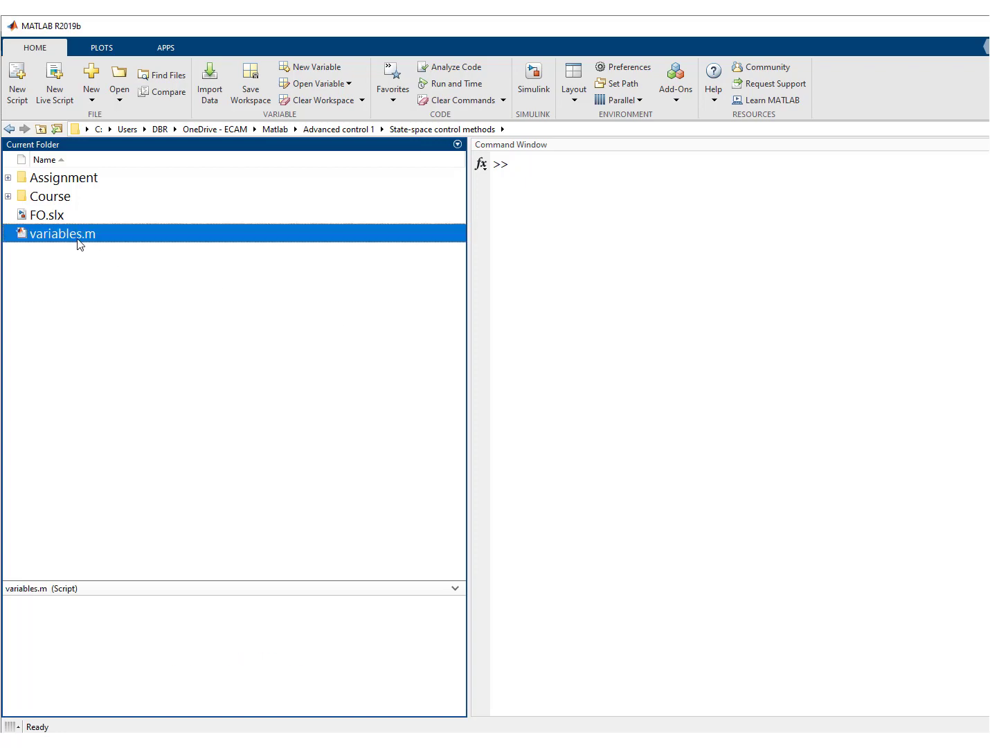
Step: Write 'T = 5; % Time constant in [s]' in variables.m and save it
double_click(77, 236)
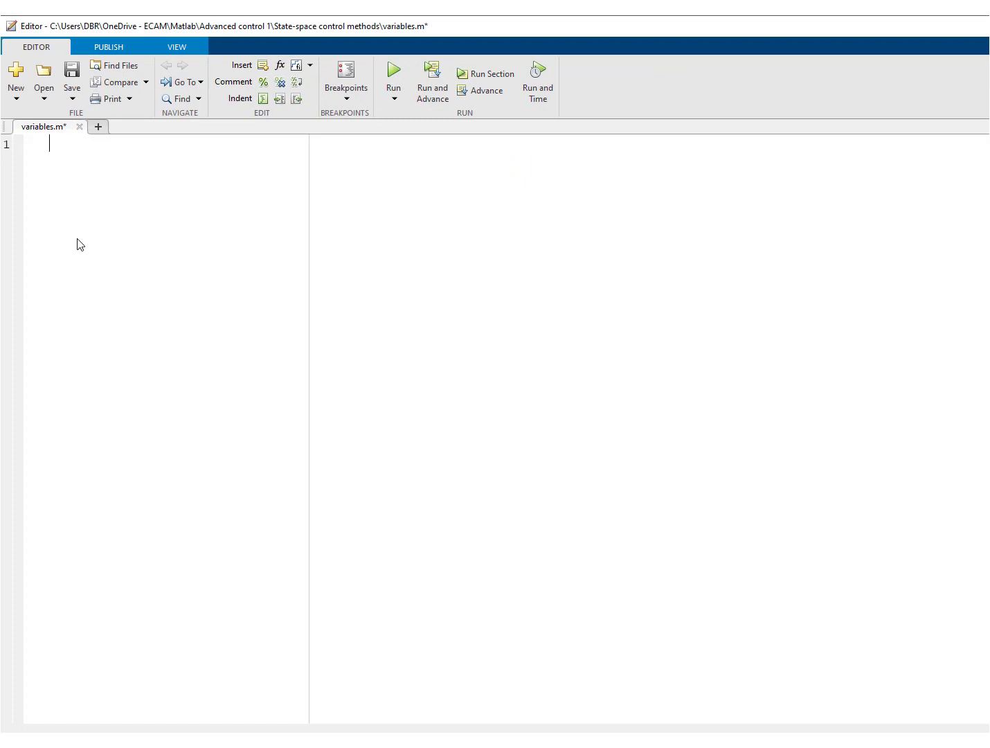
type("T = 5; % Time")
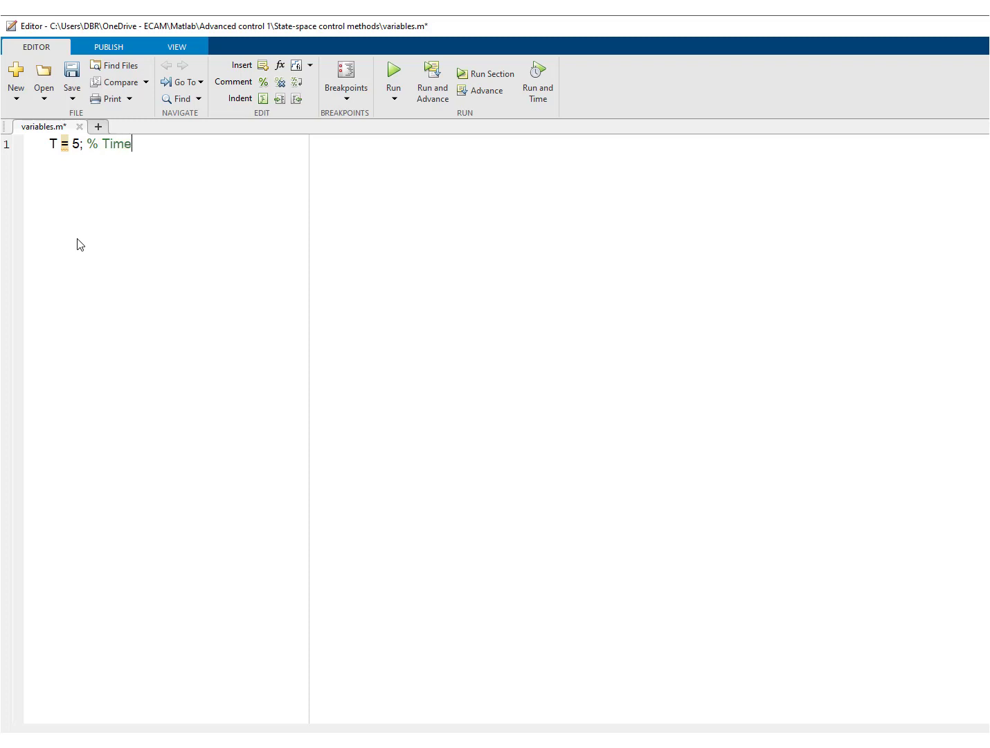
type(" constant in [s]")
left_click(114, 248)
left_click(72, 71)
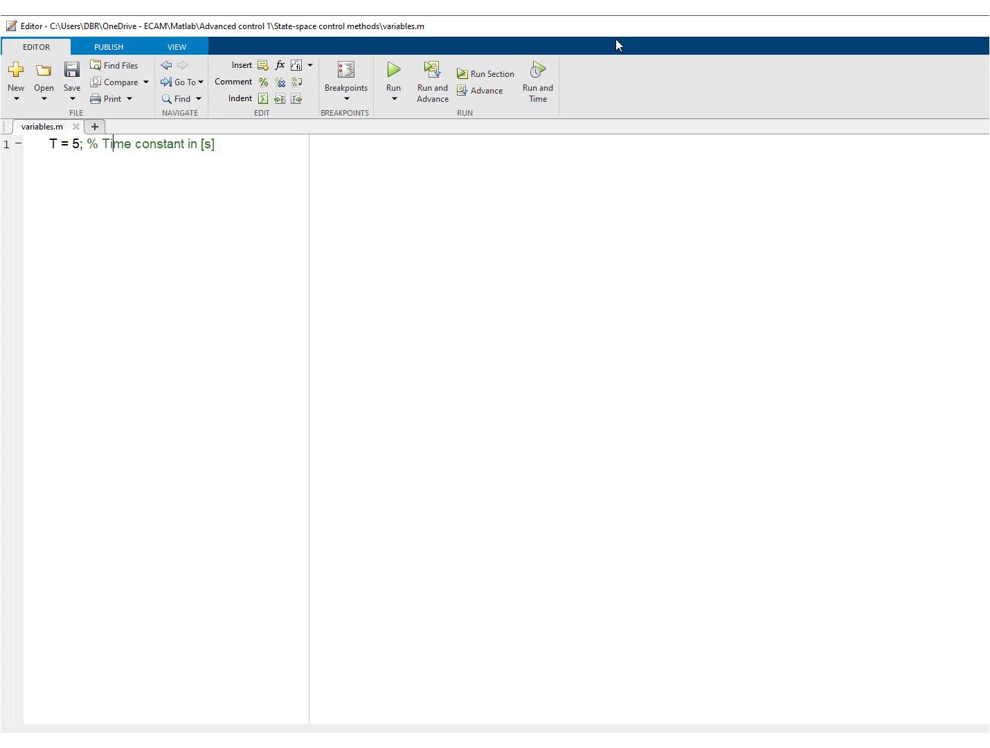
key("alt+Tab")
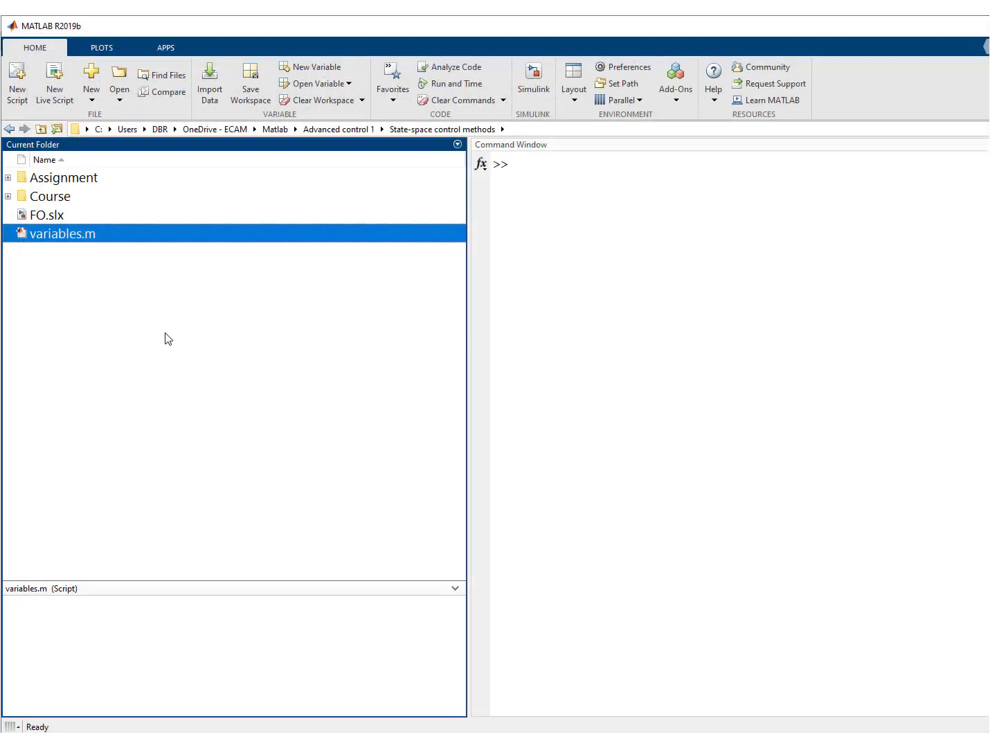
left_click(108, 291)
right_click(81, 236)
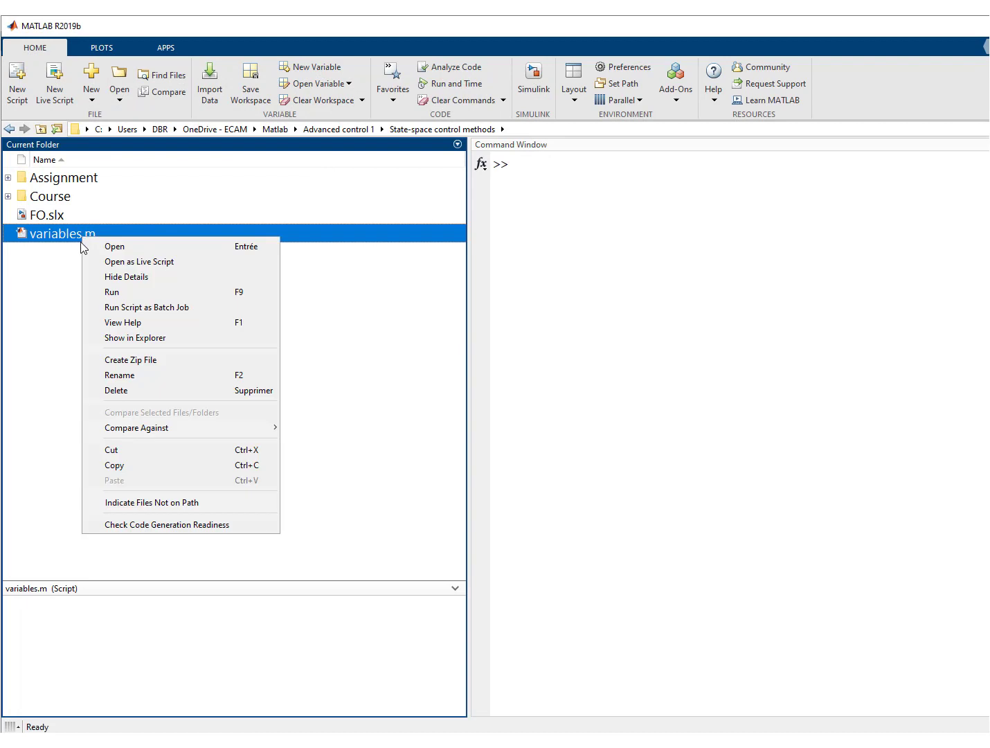
Step: Run variables.m to load T, then save the FO model
left_click(115, 291)
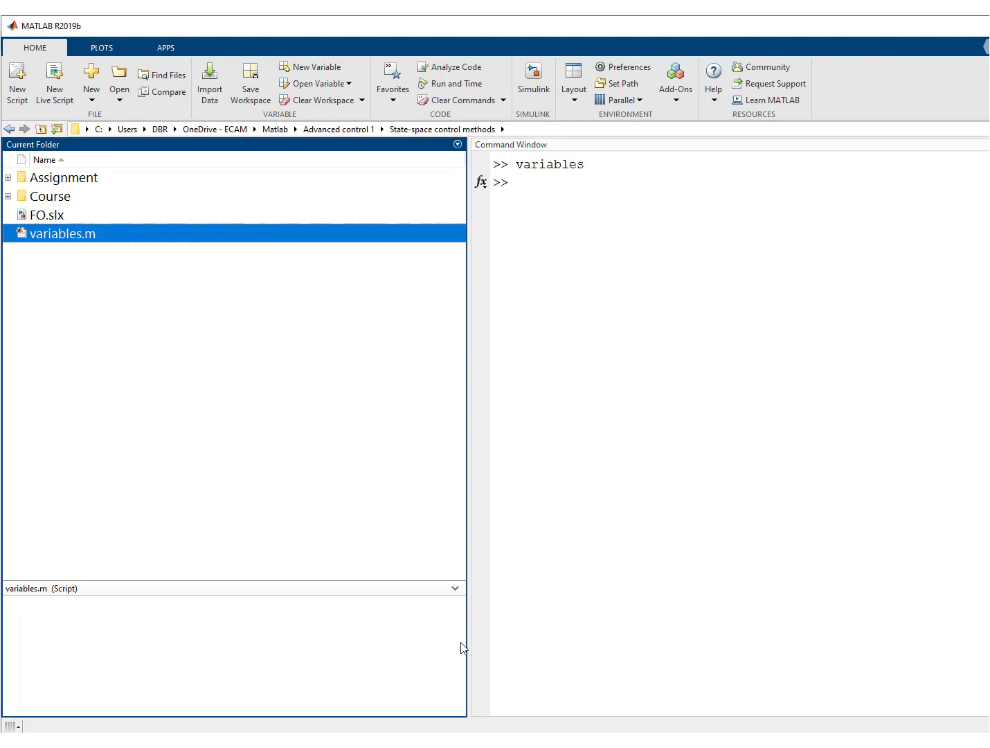
left_click(459, 740)
left_click(453, 717)
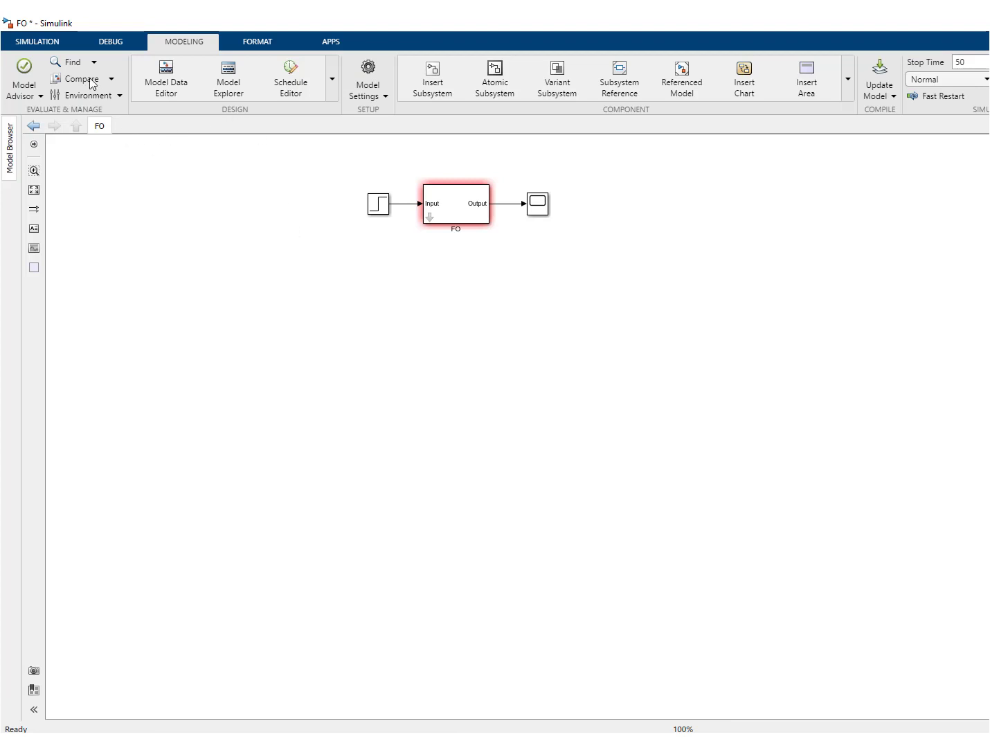
left_click(28, 45)
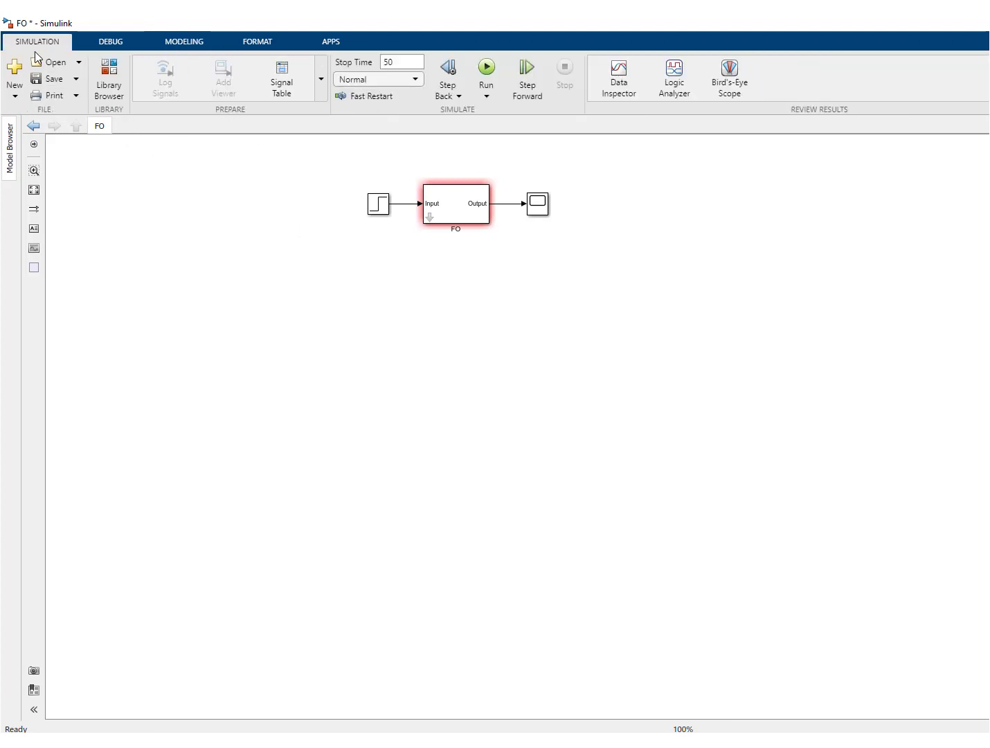
left_click(50, 78)
Step: Simulate the FO model and view the step response in the Scope
left_click(484, 70)
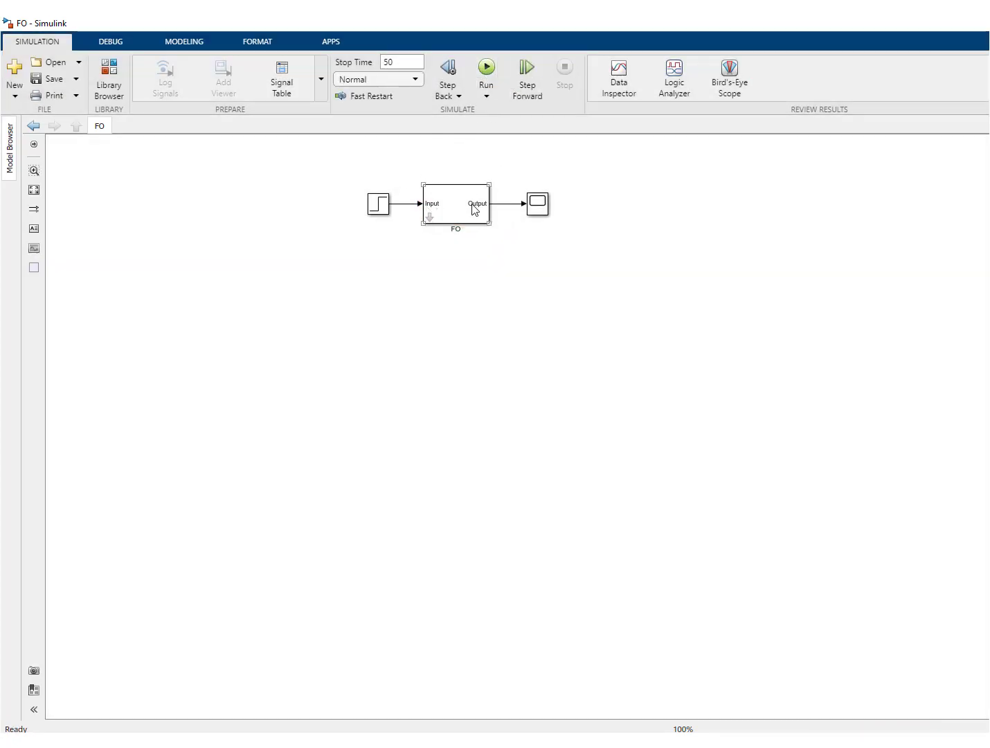
left_click(534, 208)
double_click(534, 208)
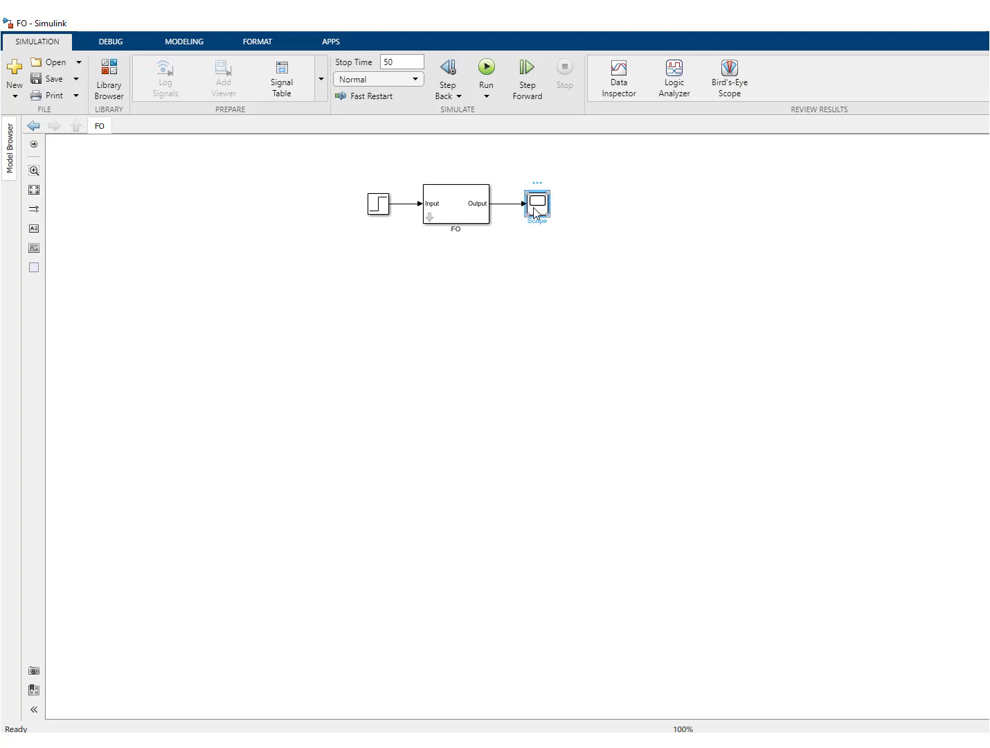
left_click(384, 249)
Step: Set the FO model's PreLoadFcn callback to 'variables' in Model Explorer and save the model
left_click(175, 44)
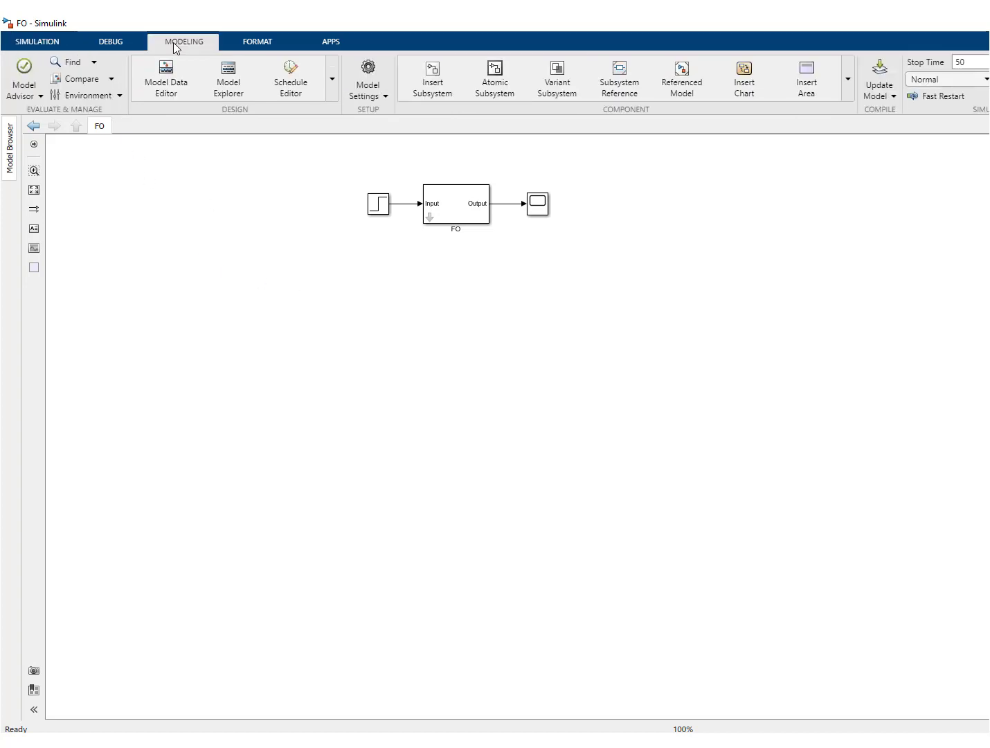
left_click(228, 73)
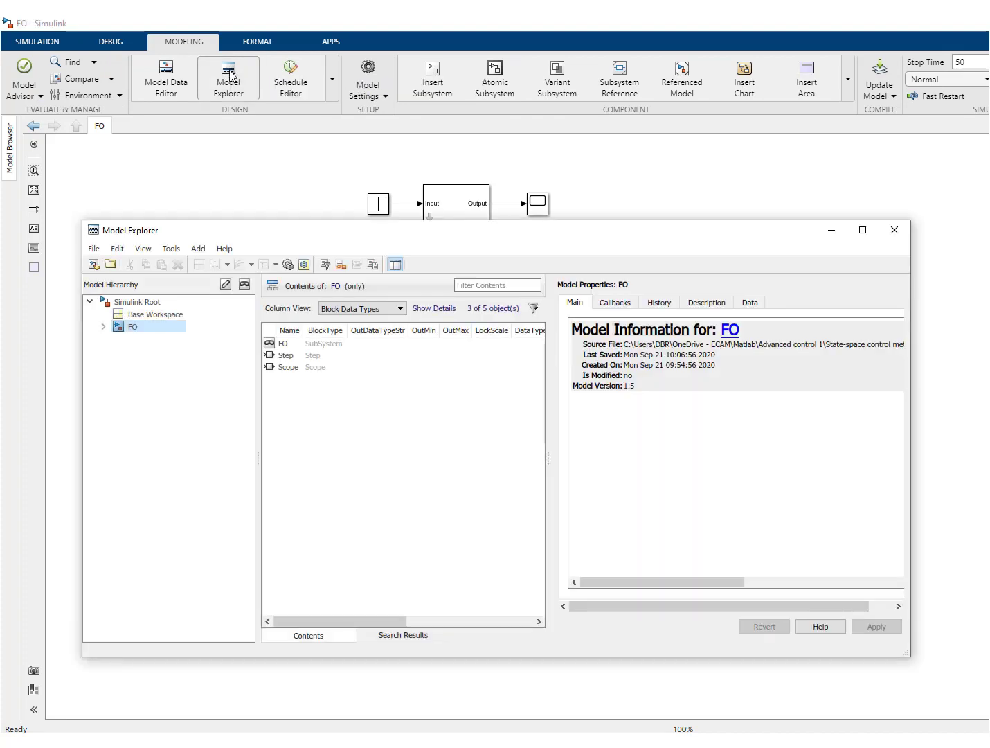
left_click(617, 305)
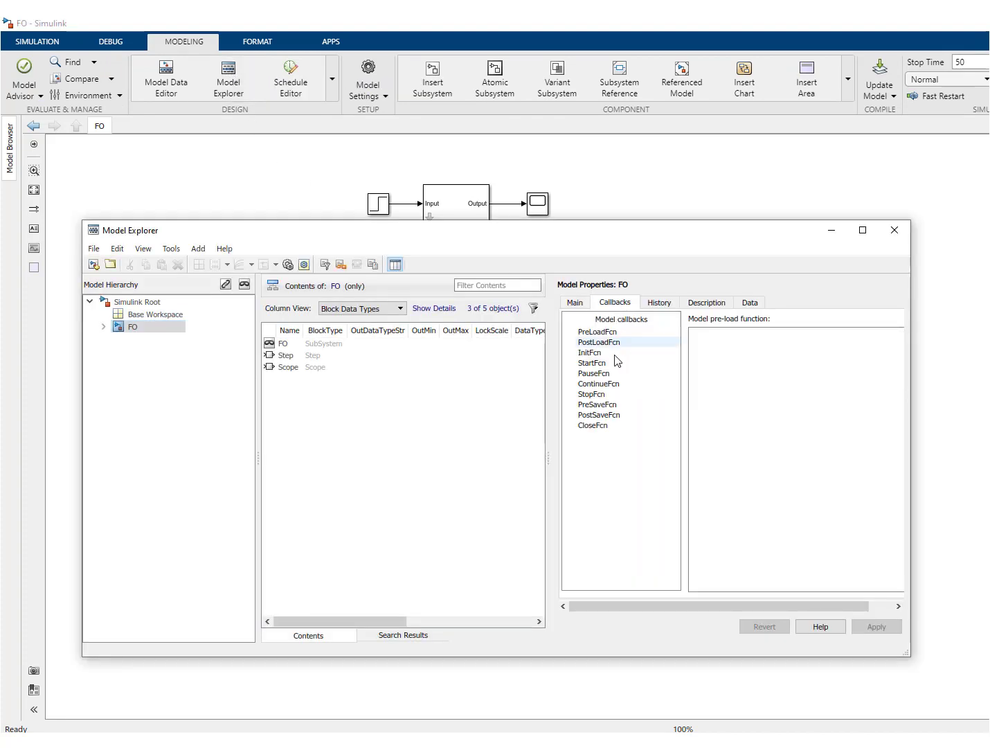
left_click(701, 340)
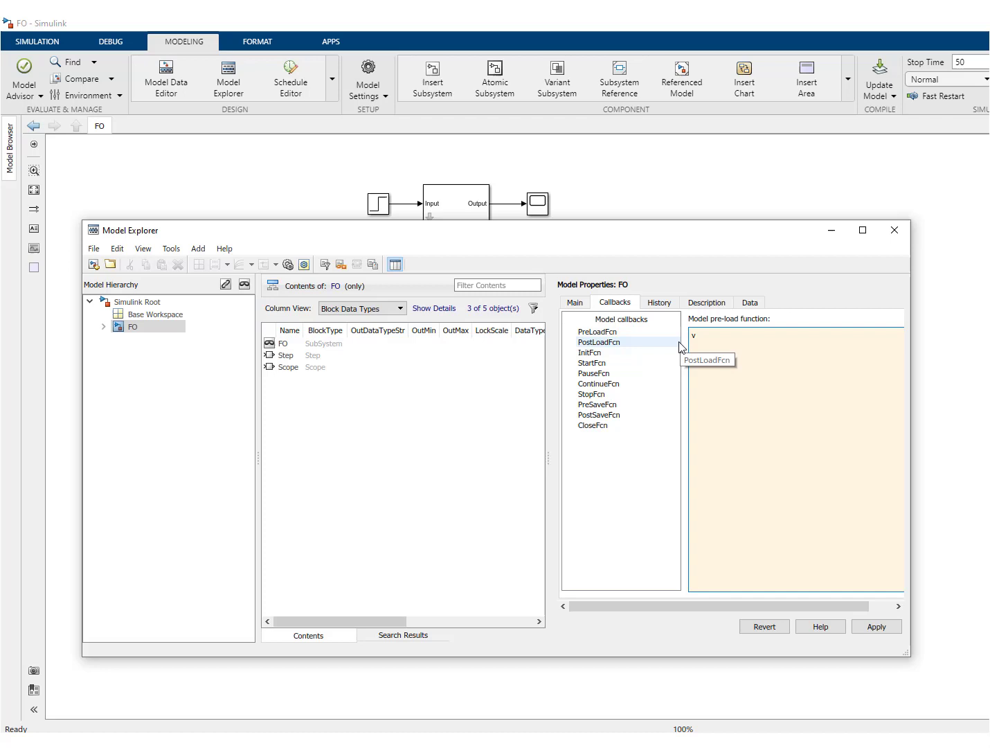
type("ariables")
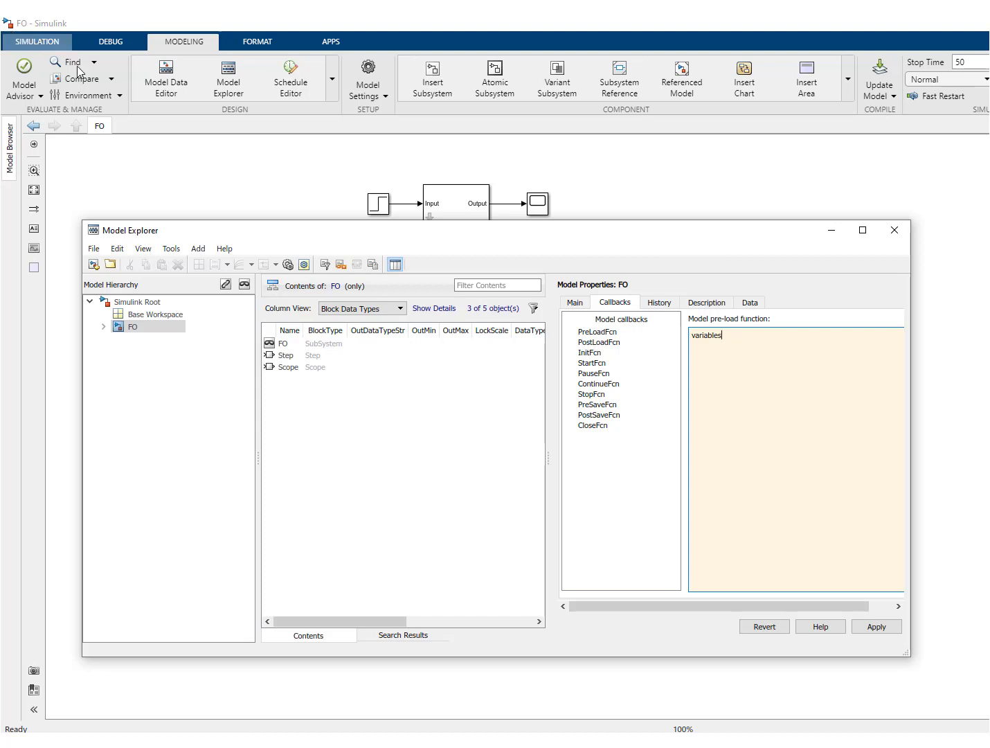
left_click(875, 629)
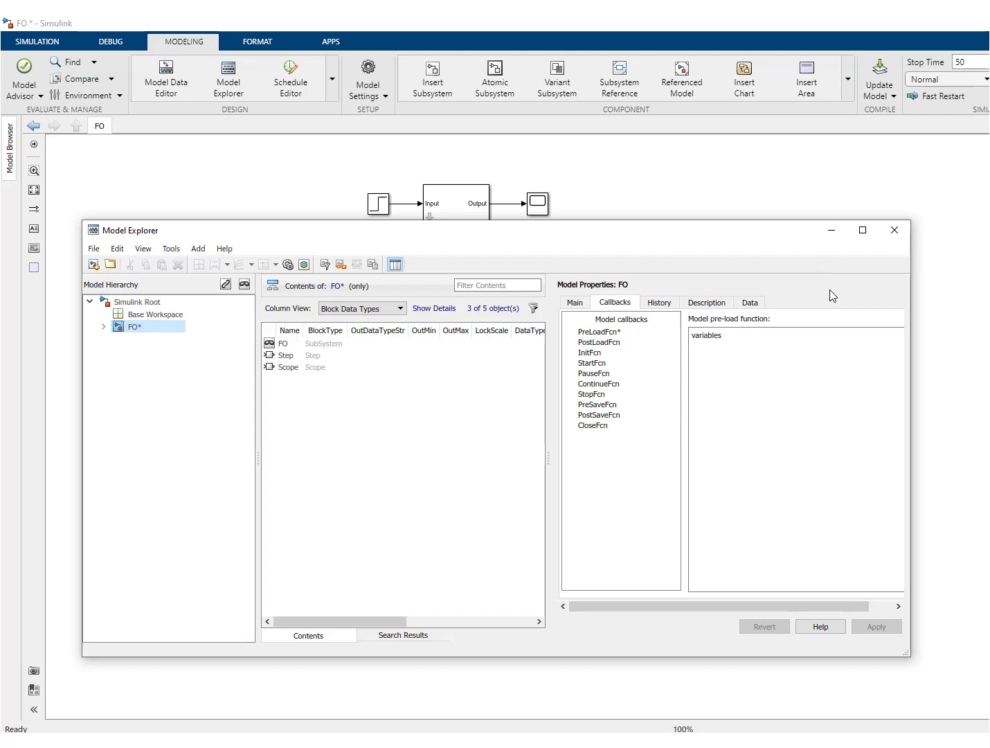
left_click(894, 229)
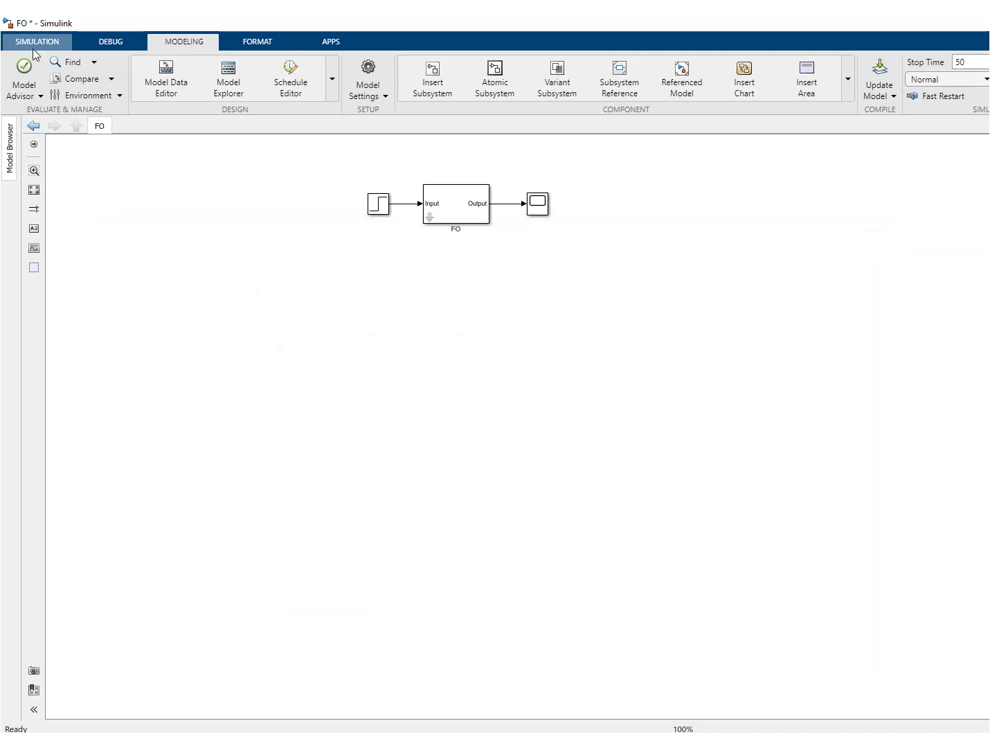
left_click(28, 40)
left_click(49, 78)
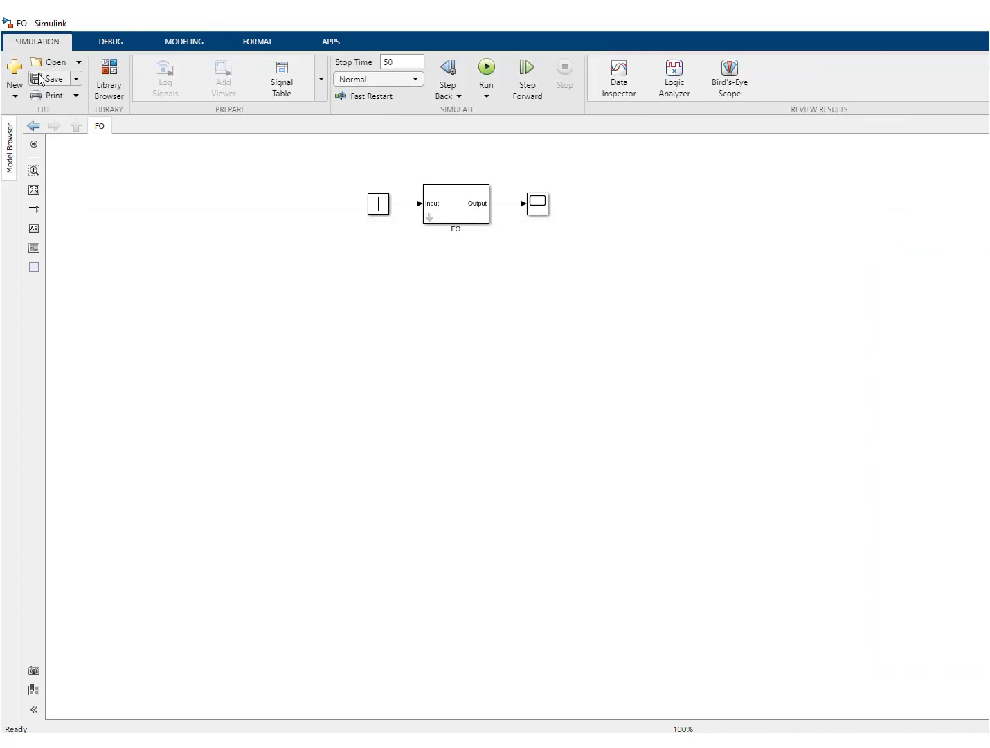
Step: Run clear all in the Command Window and widen the Workspace panel
key("alt+Tab")
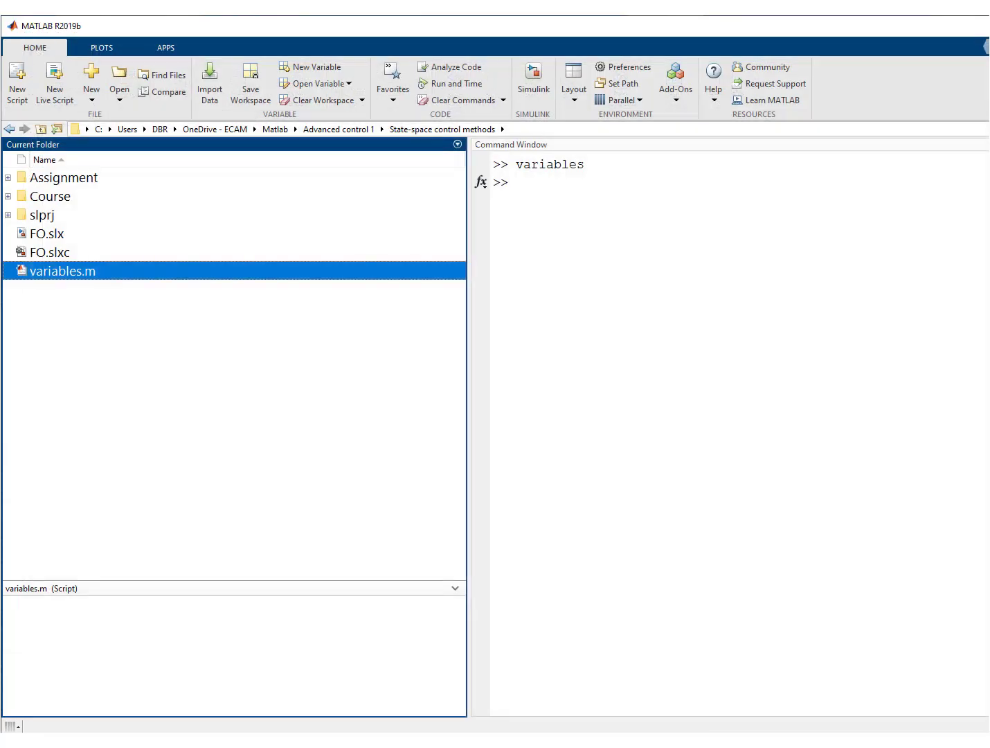
left_click(610, 252)
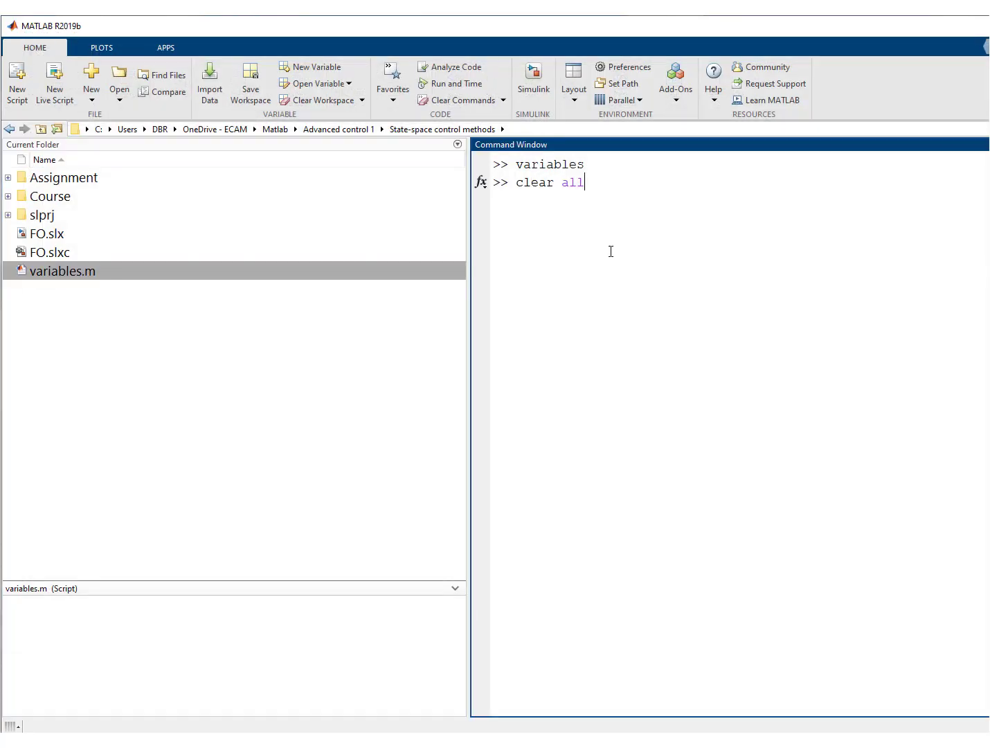
key("Return")
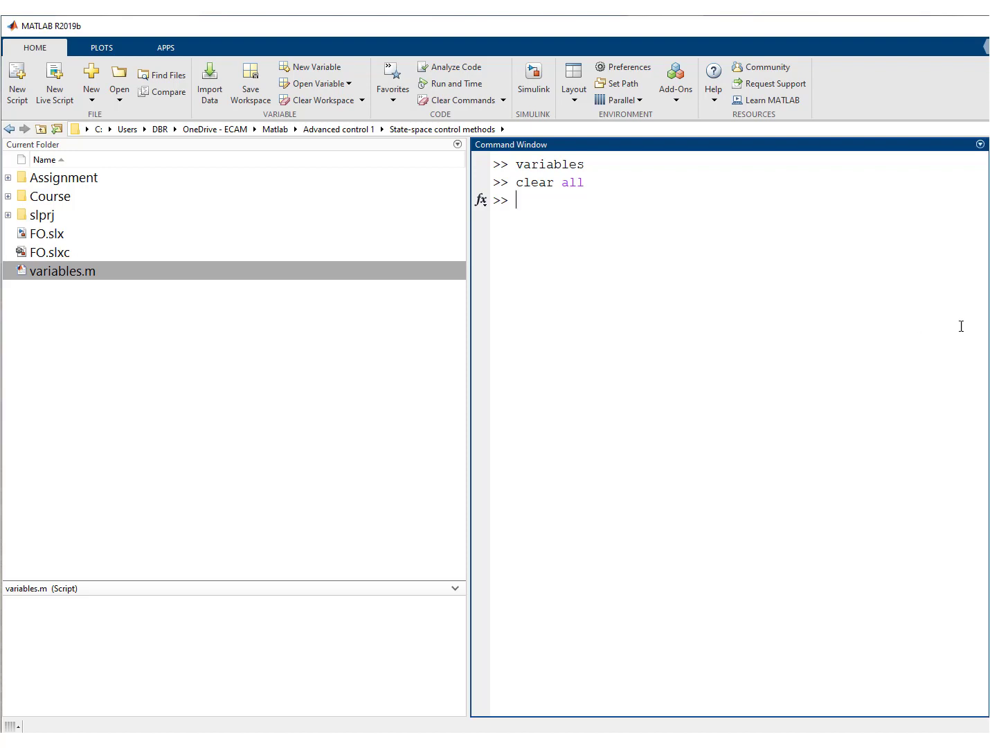
left_click_drag(988, 326, 638, 327)
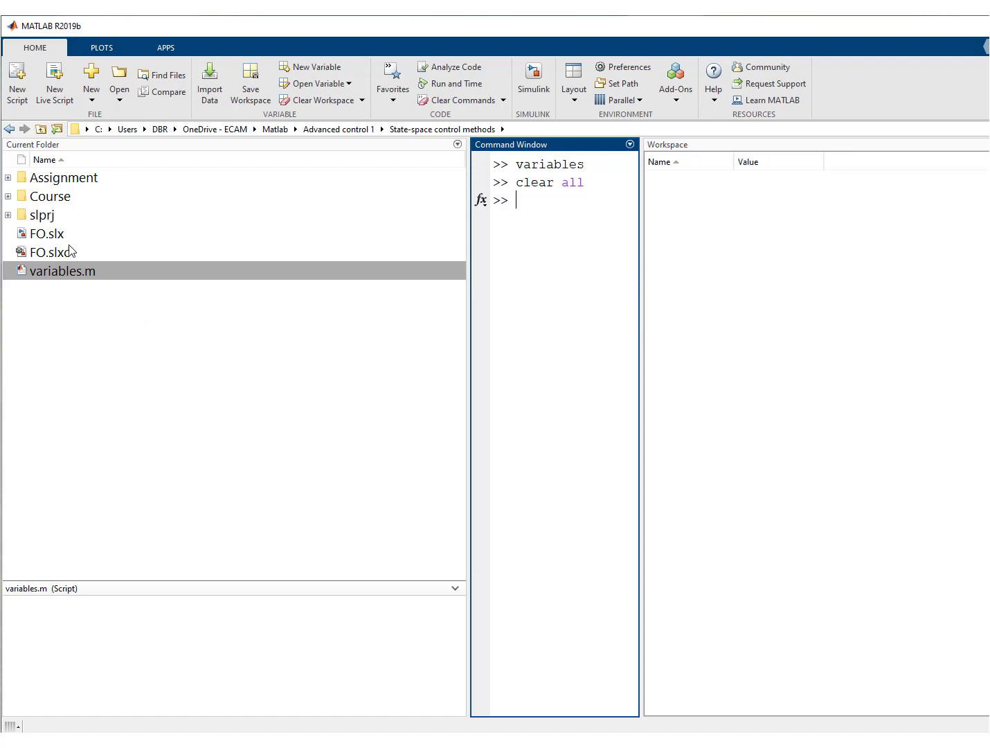
left_click(50, 234)
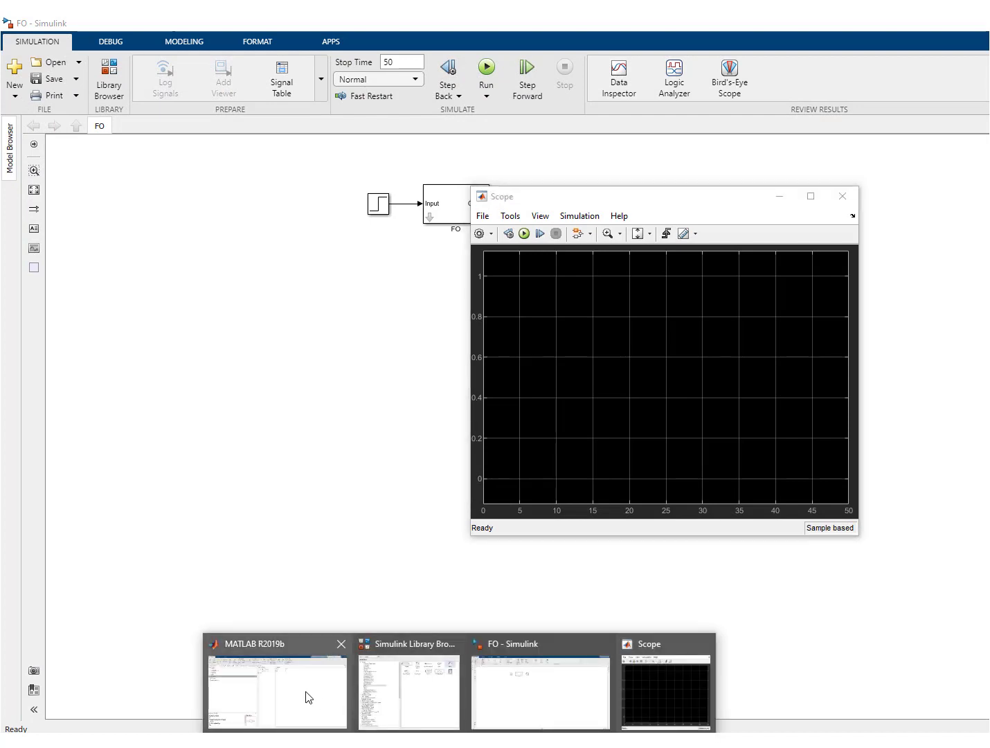
Step: Rerun the FO model so T = 5 and out reappear in the workspace
left_click(308, 695)
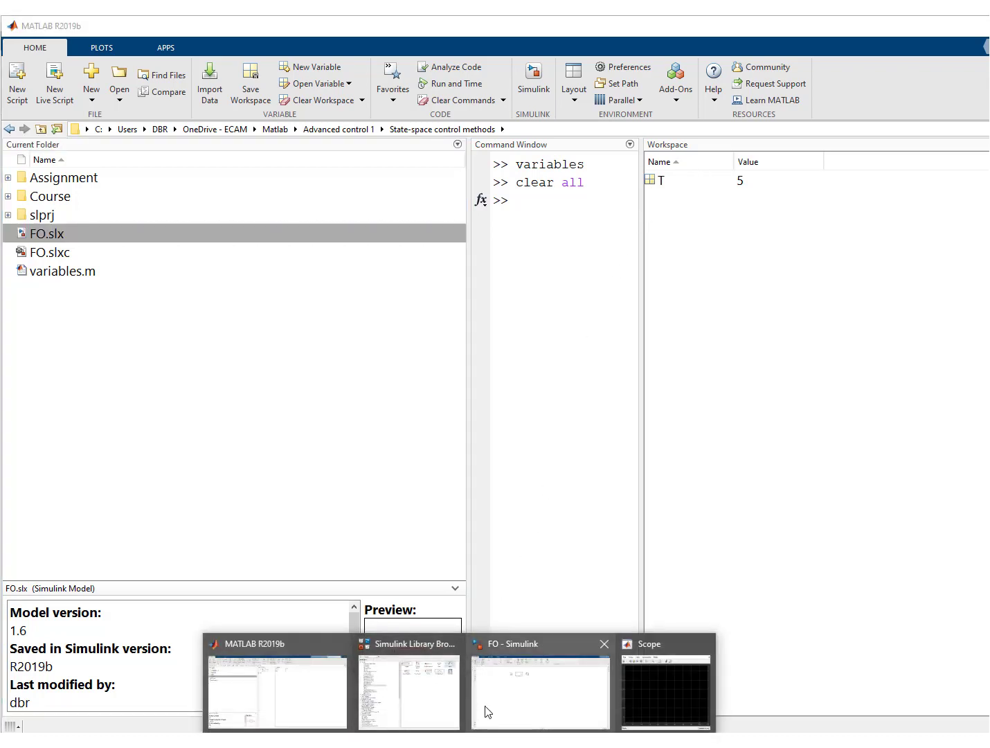
left_click(487, 706)
left_click(486, 68)
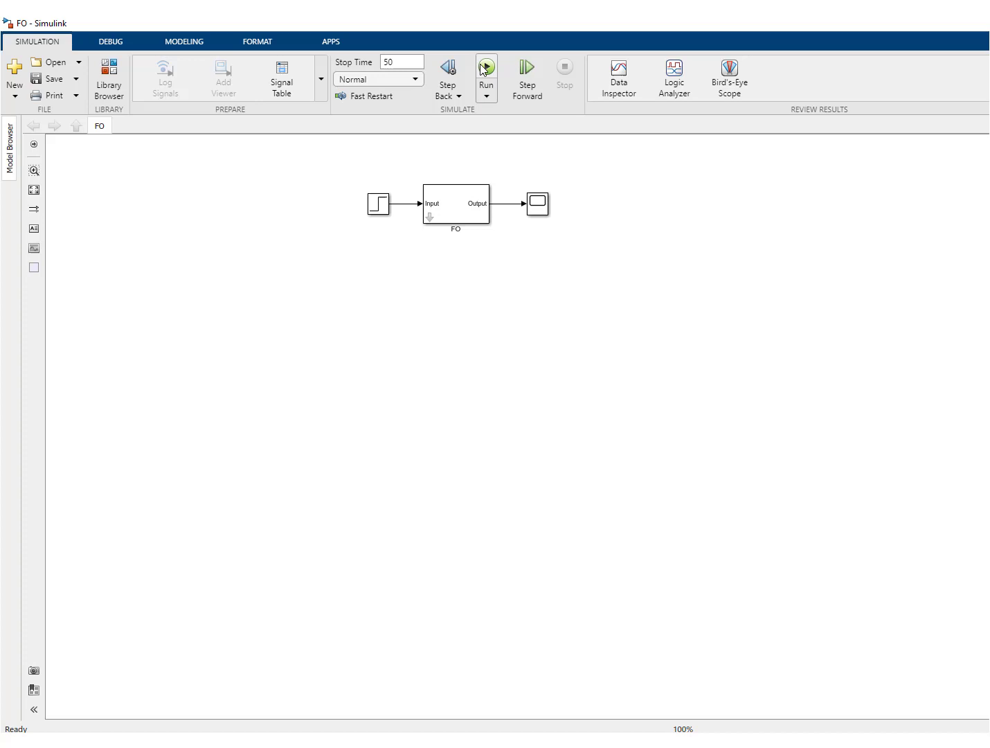
left_click(485, 69)
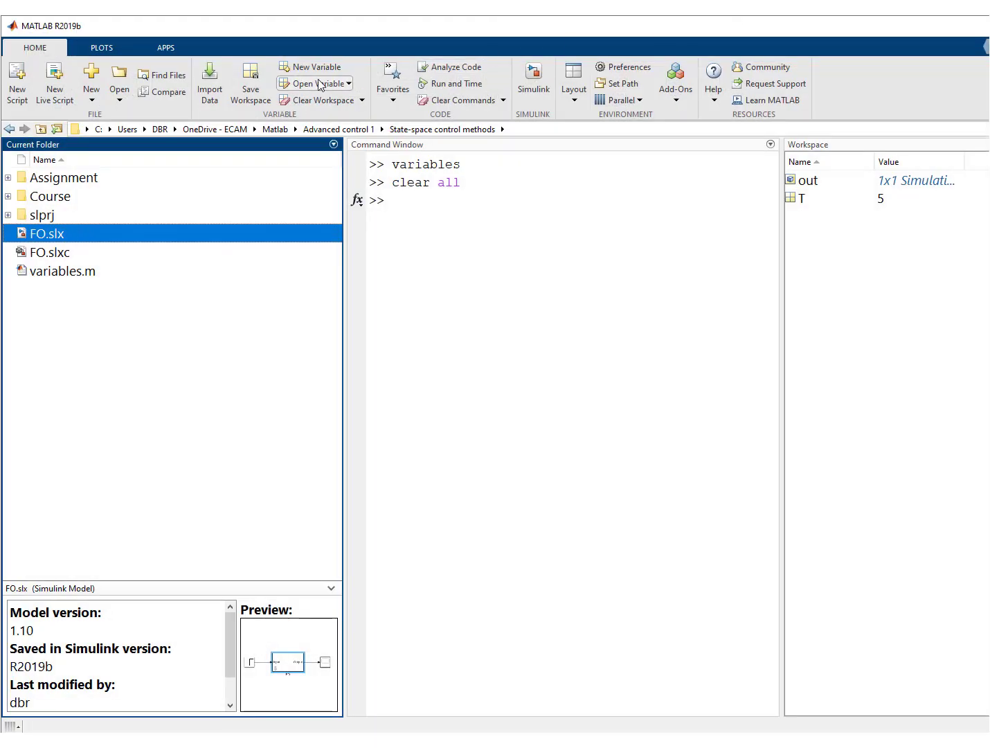
Step: Create a blank Simulink library and save it as FO_library.slx
left_click(93, 103)
left_click(141, 358)
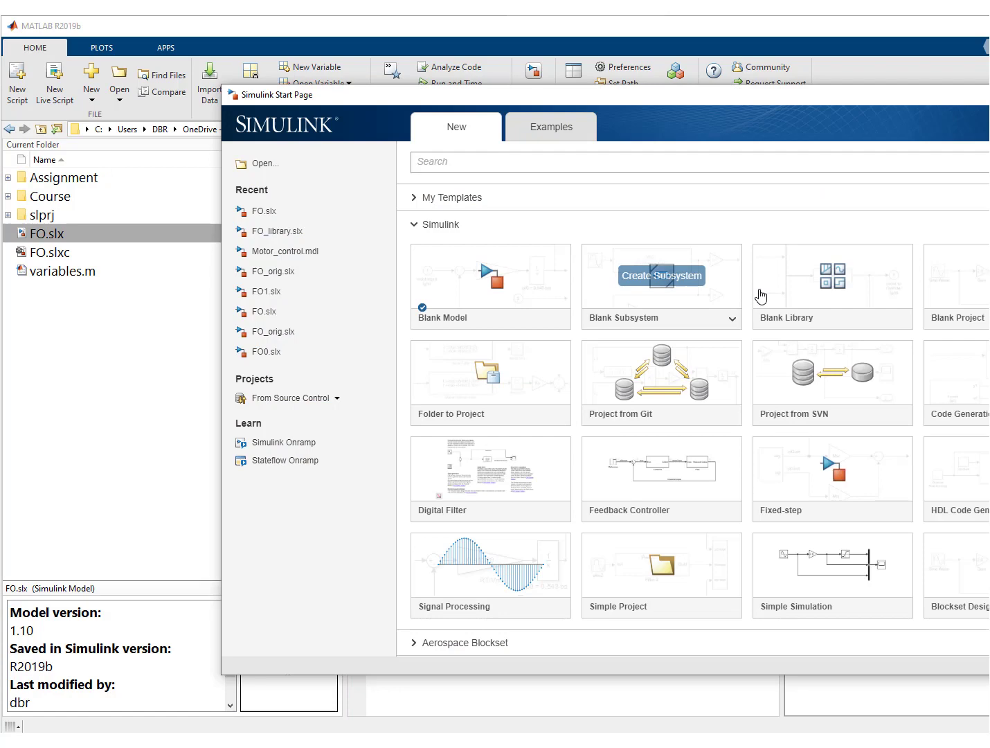
mouse_move(818, 298)
left_click(801, 324)
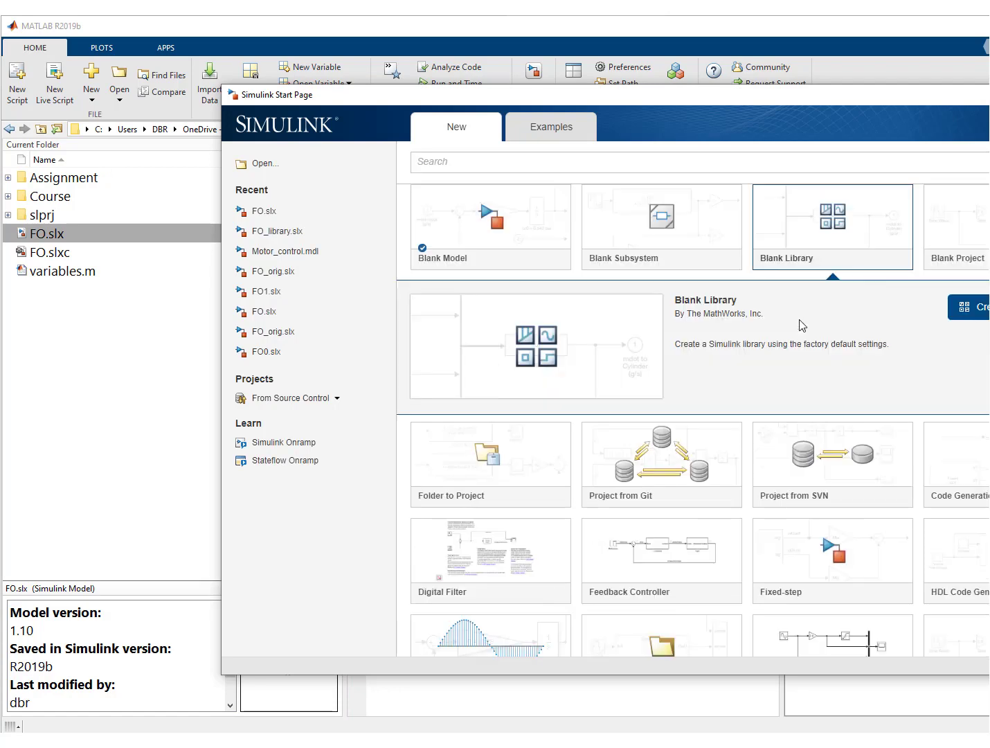
left_click(965, 306)
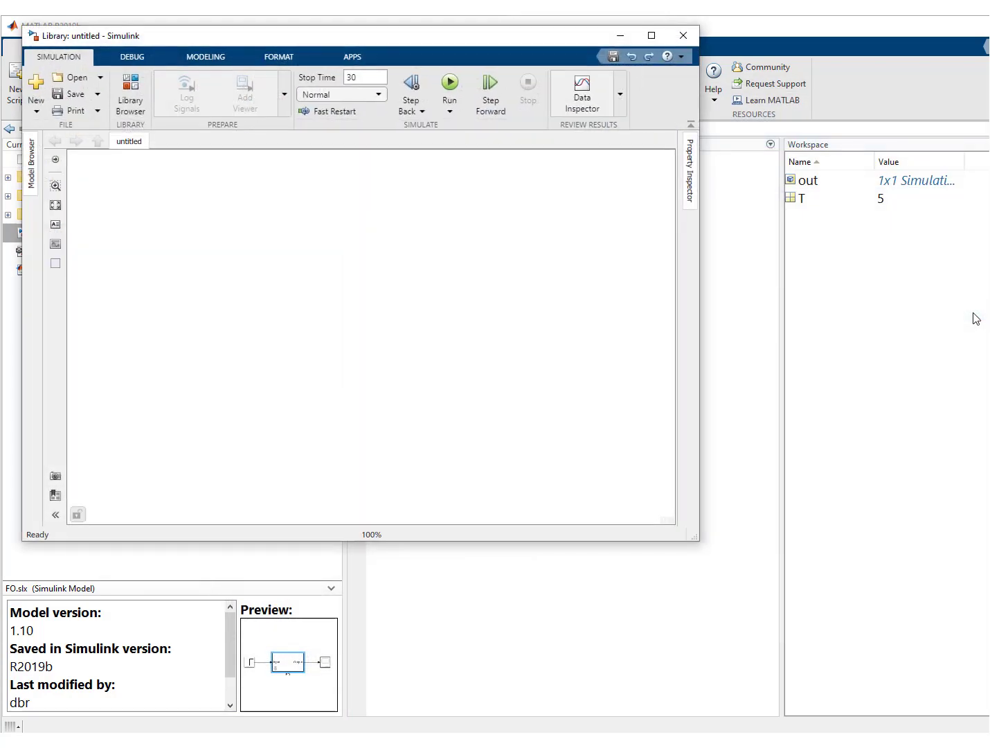
left_click(98, 94)
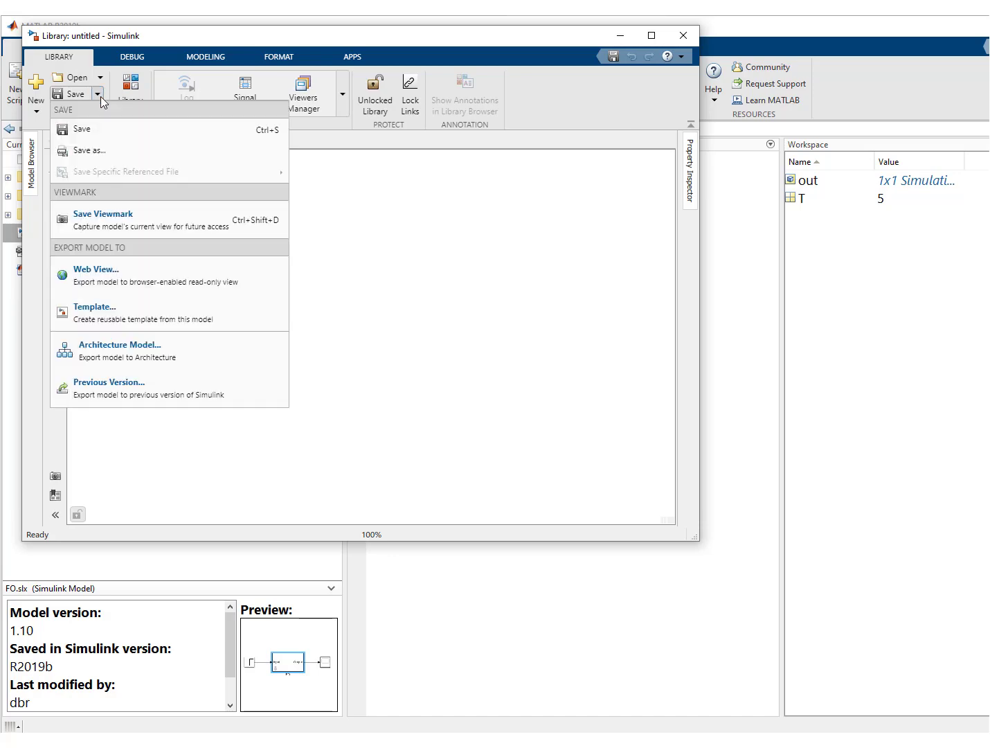
left_click(106, 152)
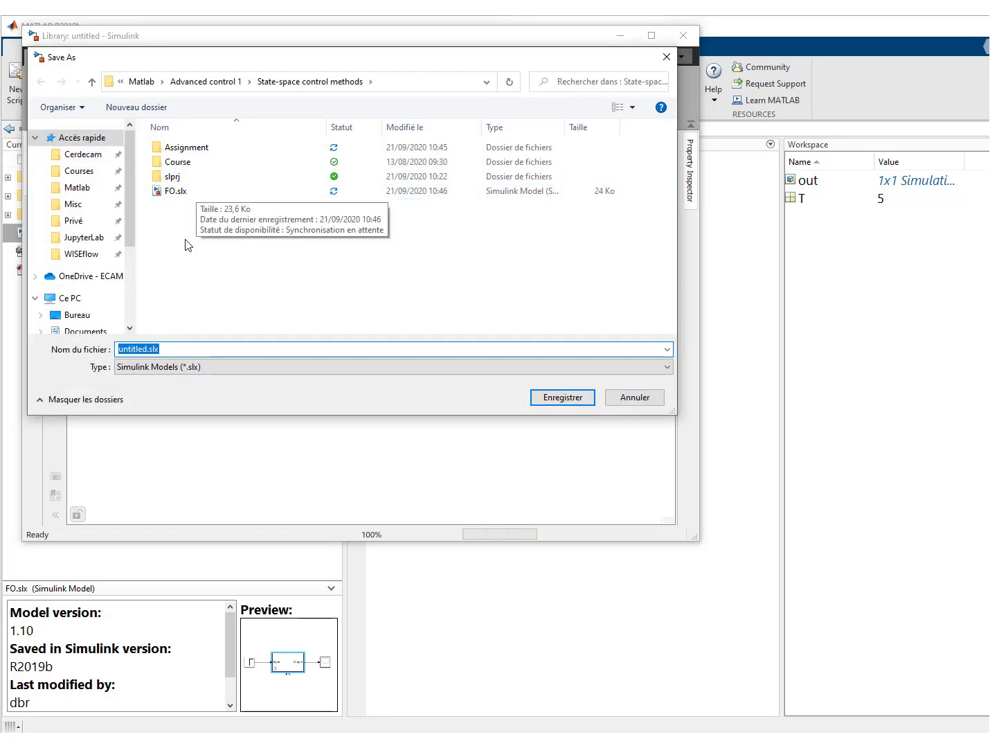
left_click(141, 348)
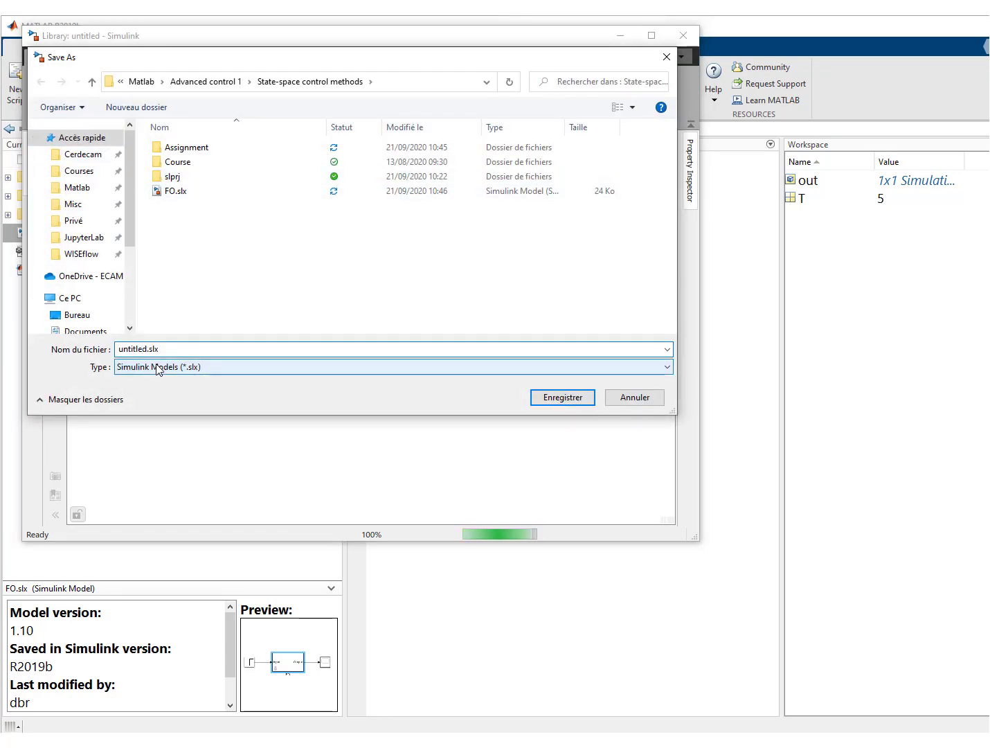
key("BackSpace")
key("BackSpace")
key("BackSpace")
key("BackSpace")
key("BackSpace")
key("BackSpace")
key("BackSpace")
key("BackSpace")
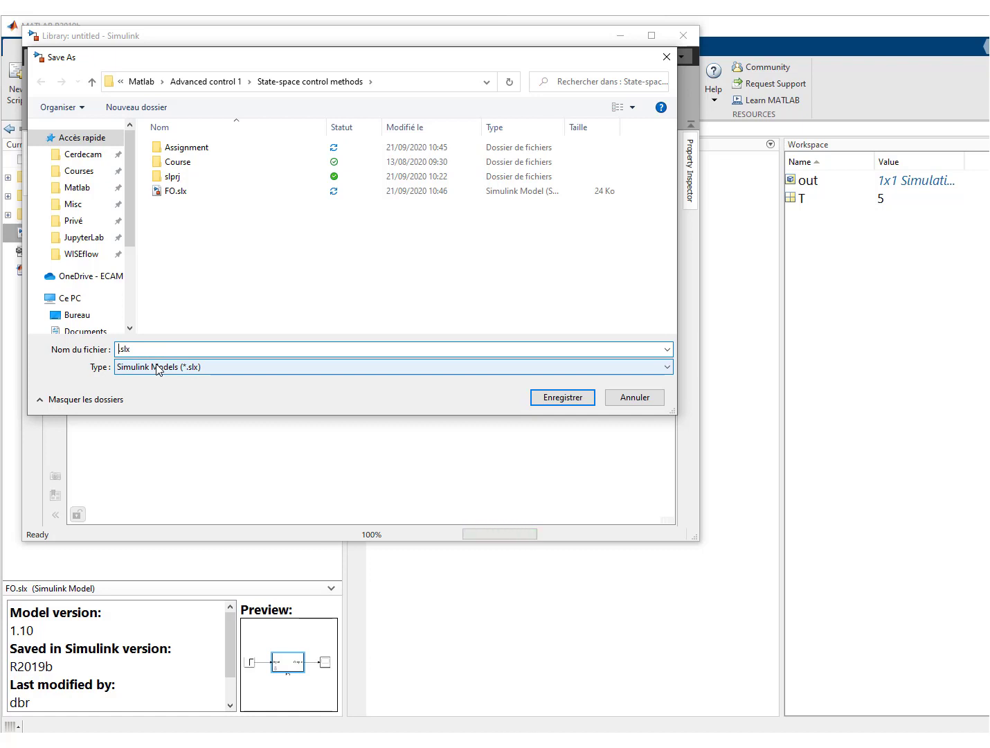
type("FO_l")
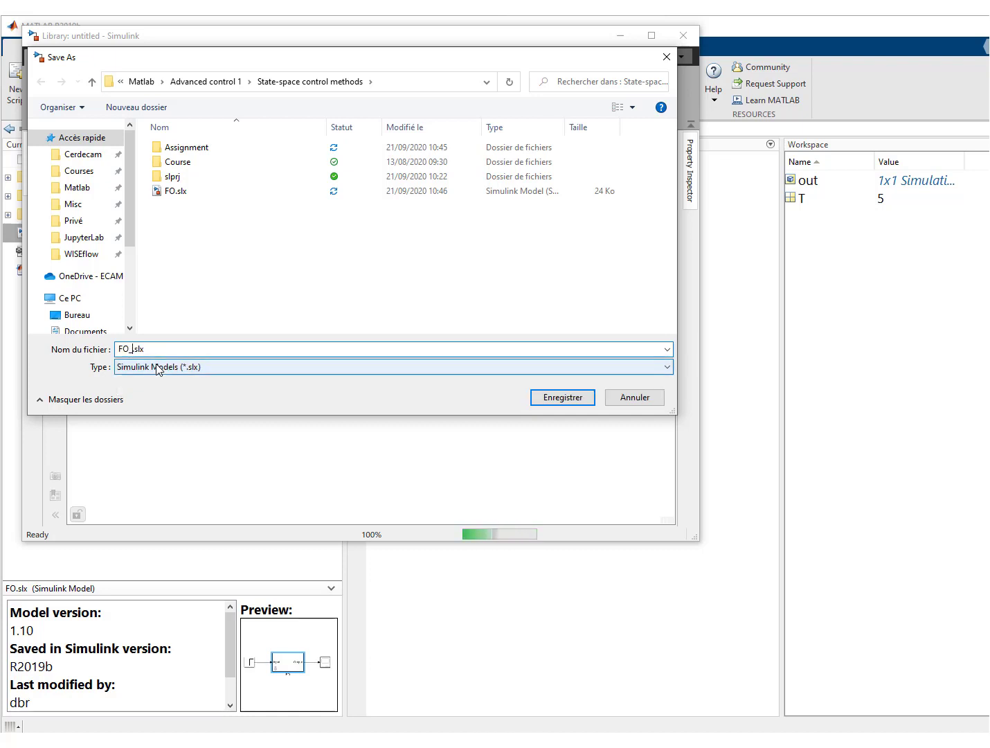
type("ibrary")
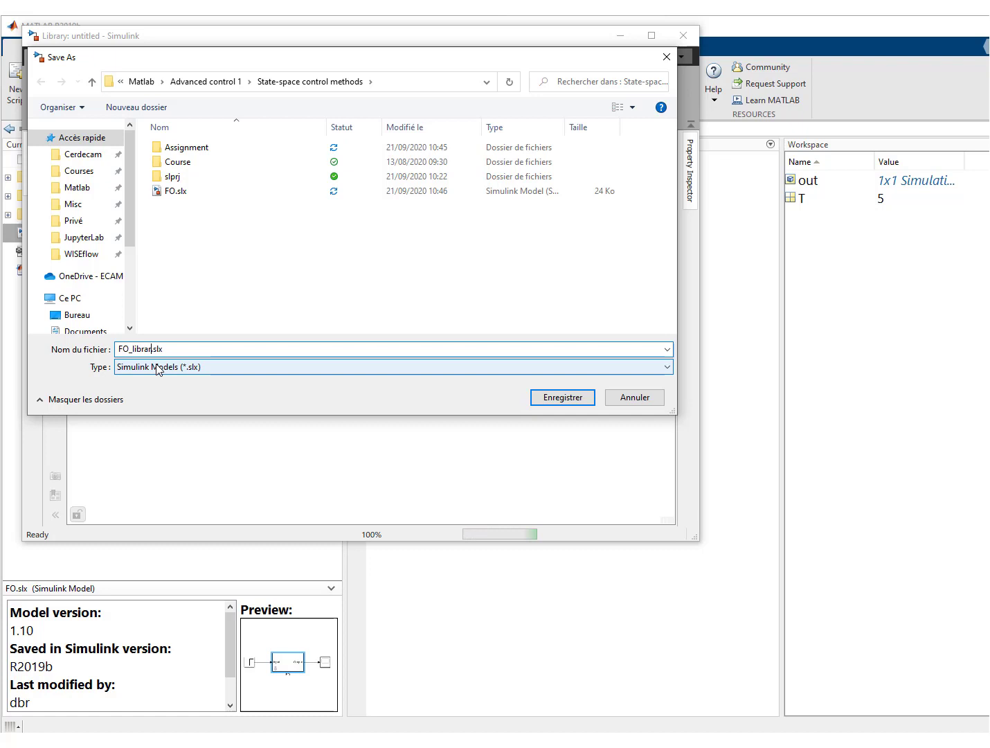
left_click(563, 398)
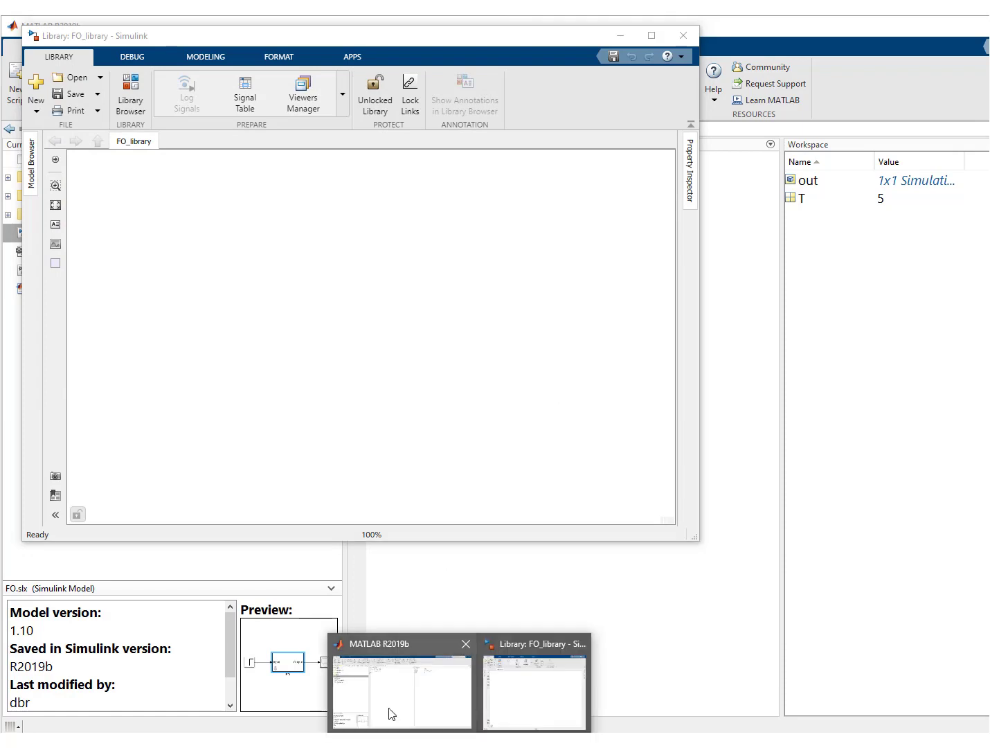
Step: Open FO.slx and copy its FO block
left_click(386, 711)
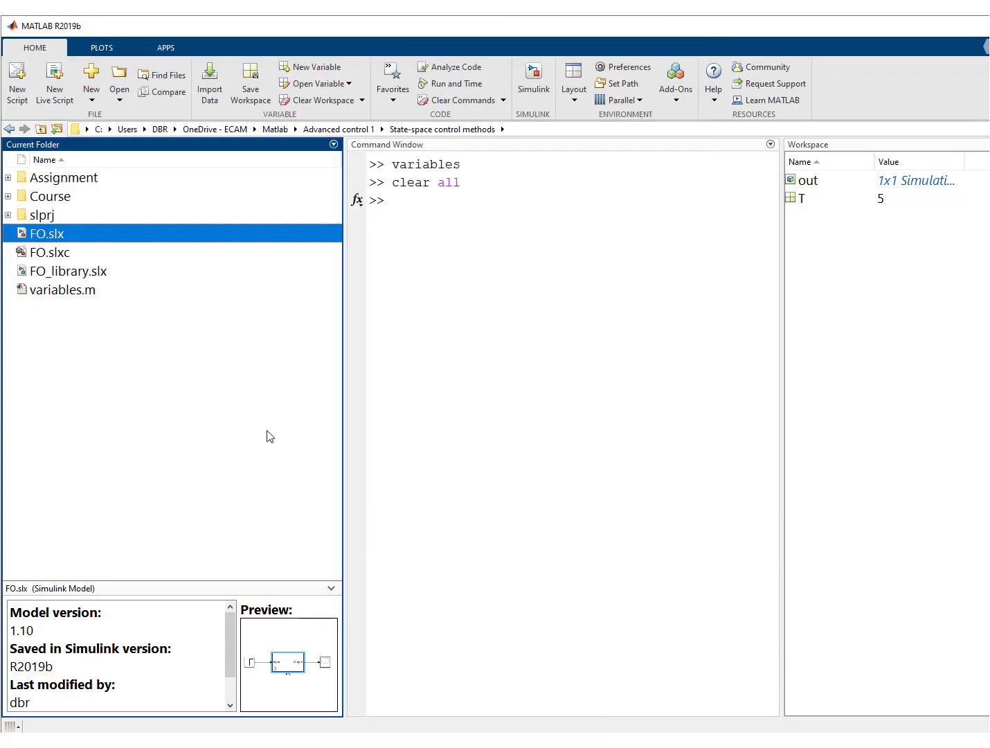
double_click(48, 235)
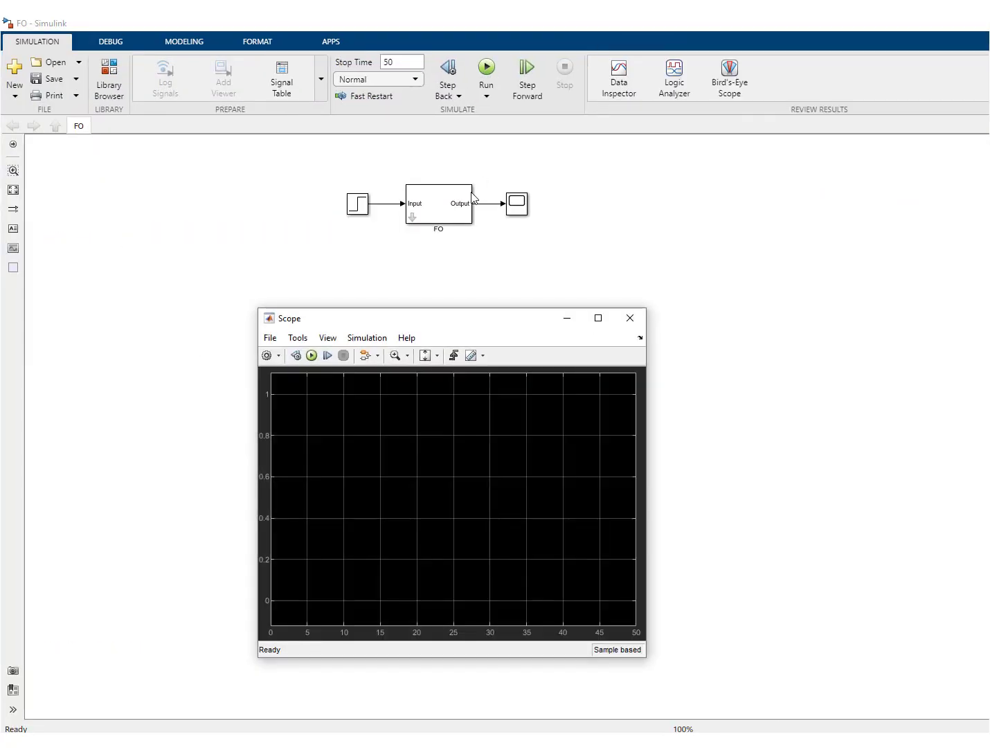
left_click(444, 203)
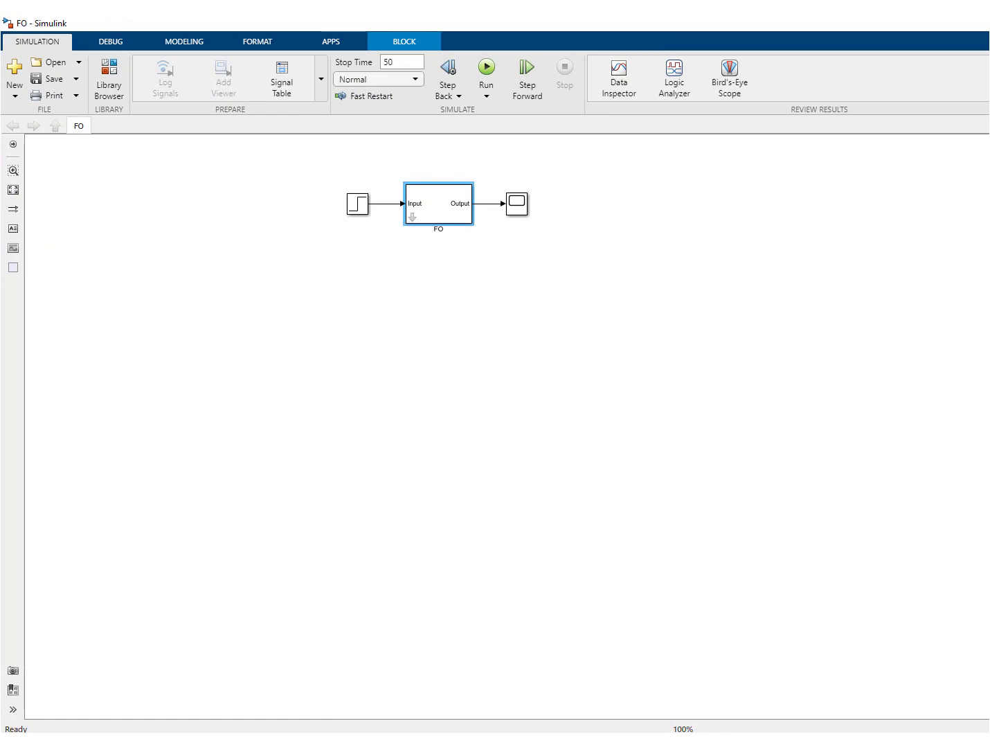
key("alt+Tab")
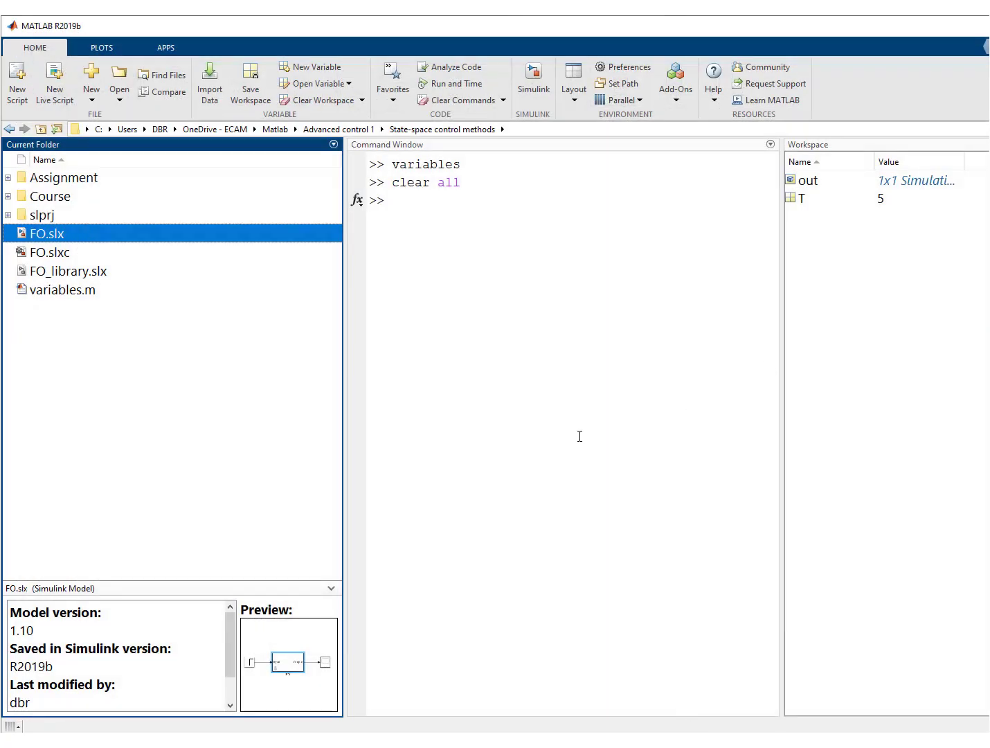
Step: Paste the FO block into FO_library at the upper left
left_click(531, 714)
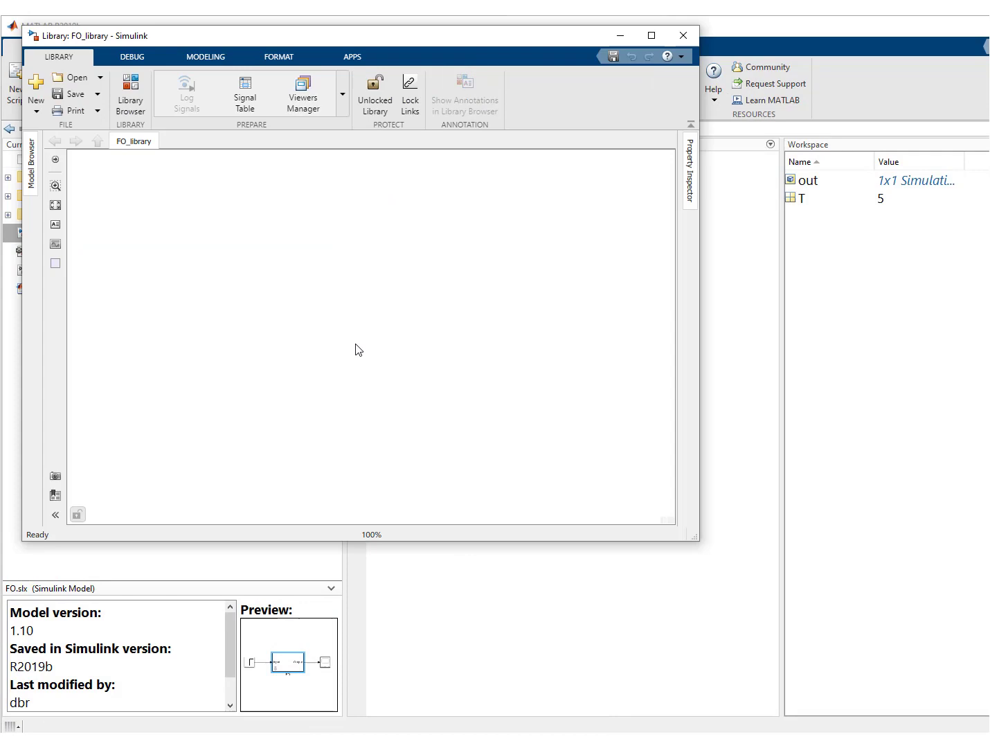
key("ctrl+v")
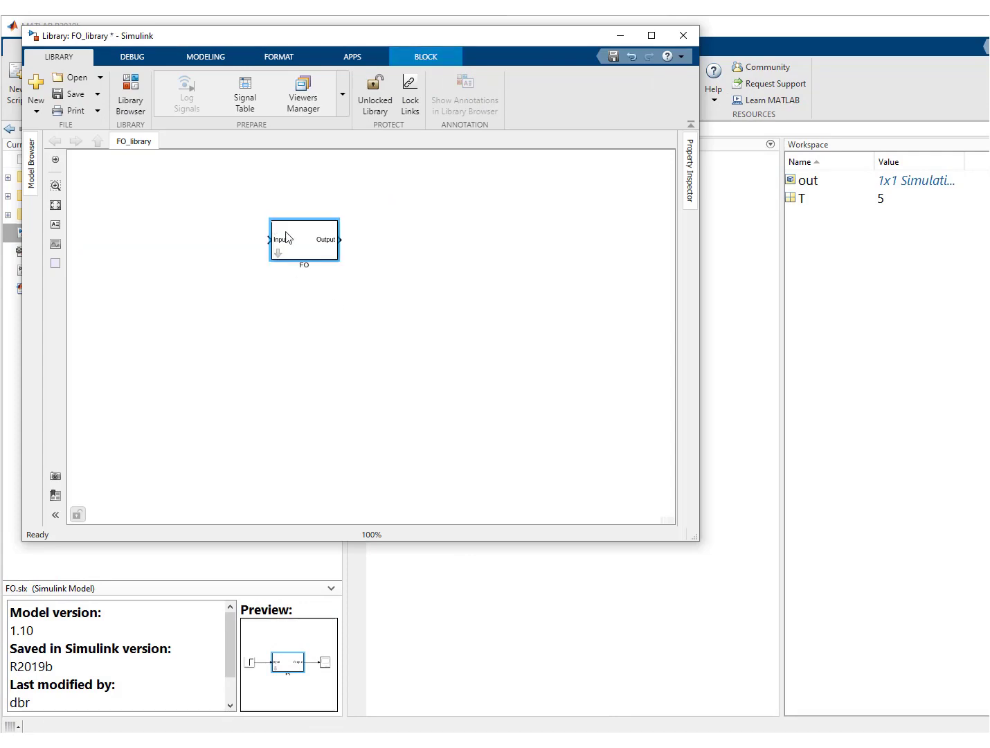
left_click_drag(272, 227, 171, 208)
Step: Add a Configurable Subsystem from Ports & Subsystems named FO_process
left_click(129, 105)
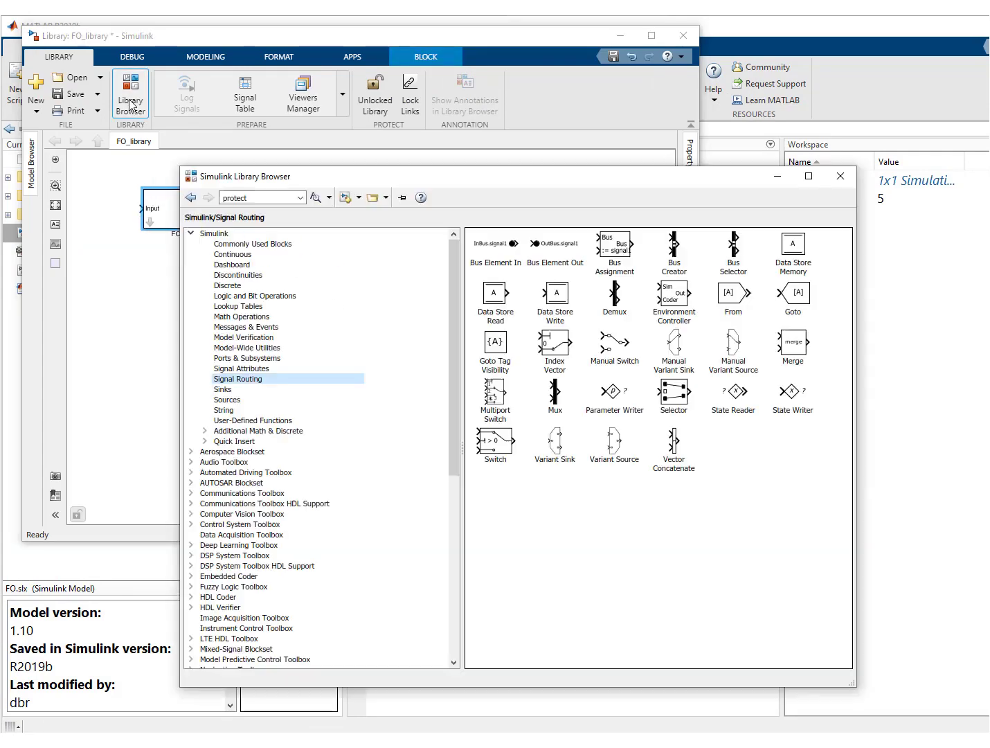
left_click(248, 358)
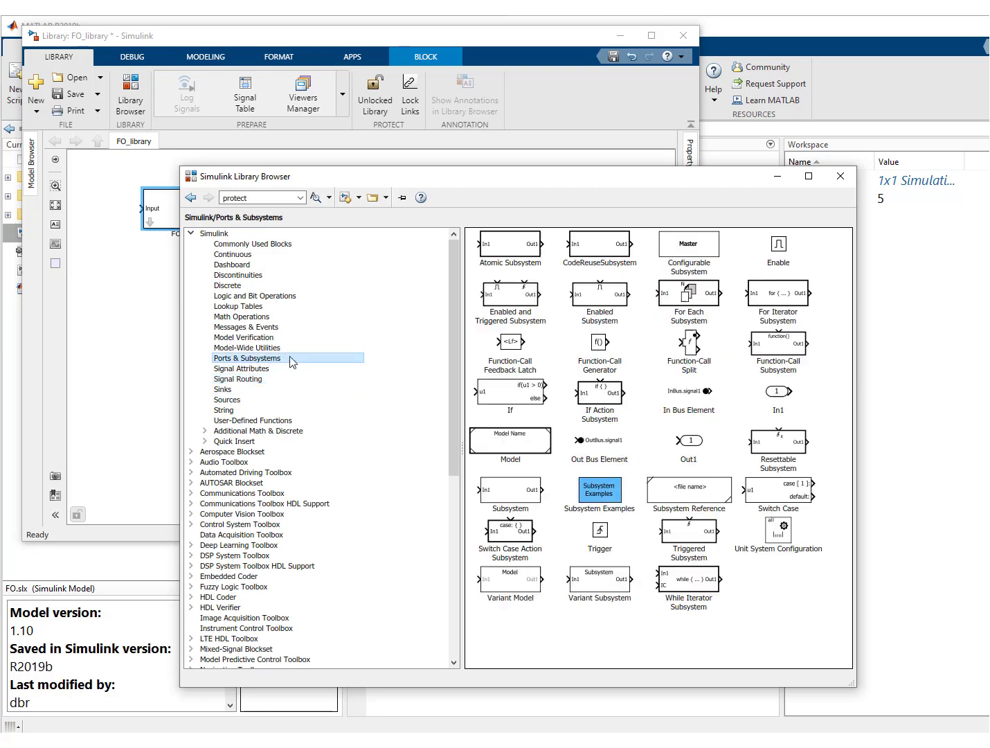
left_click_drag(499, 252, 344, 231)
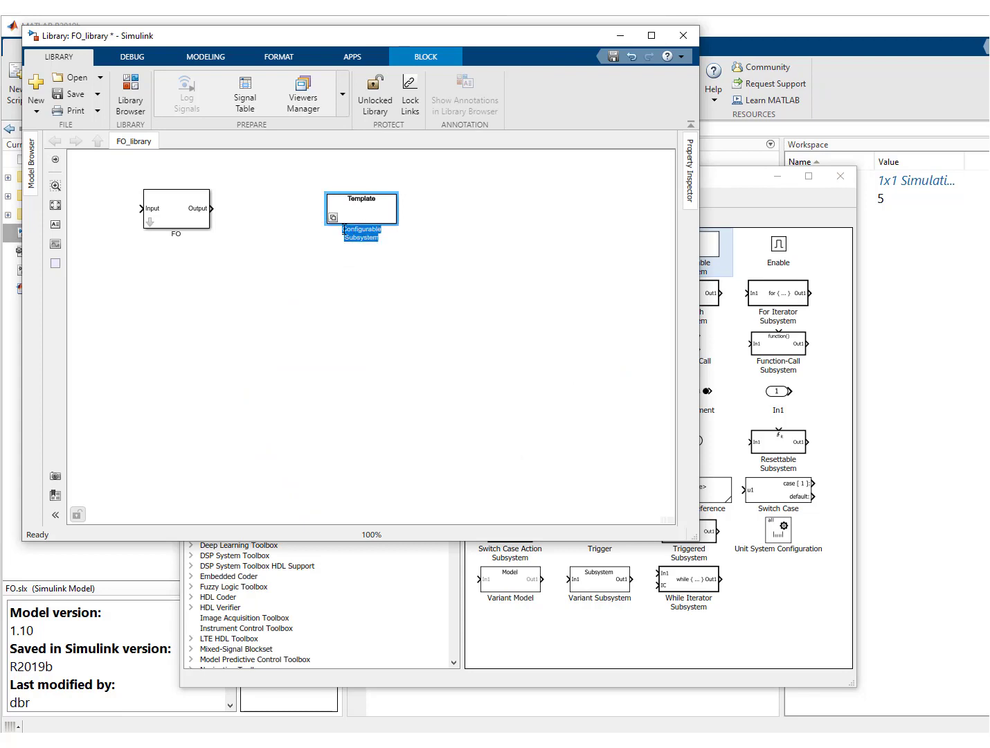
type("FO_process")
key("Return")
Step: Make FO a member of FO_process's block choices
double_click(372, 216)
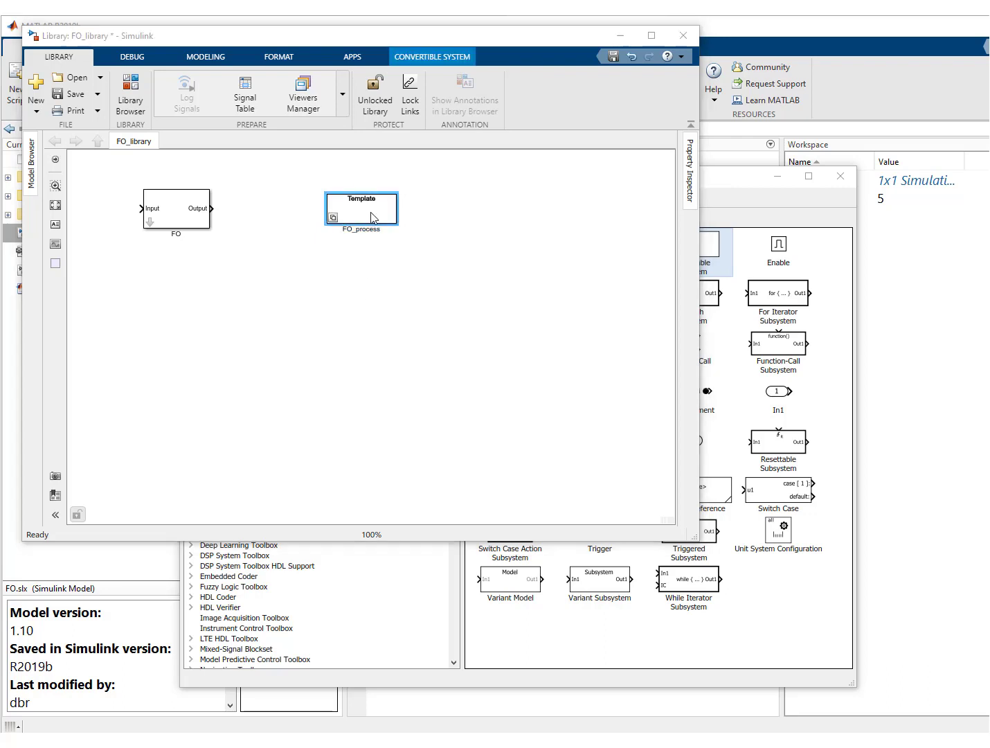
left_click(493, 136)
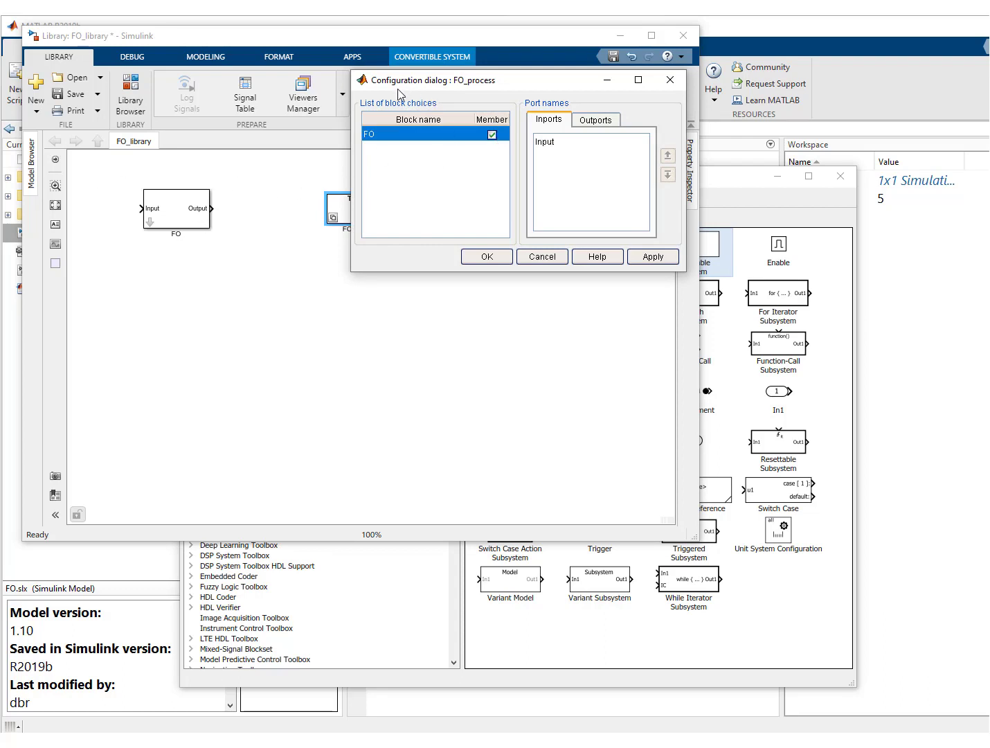
left_click(653, 257)
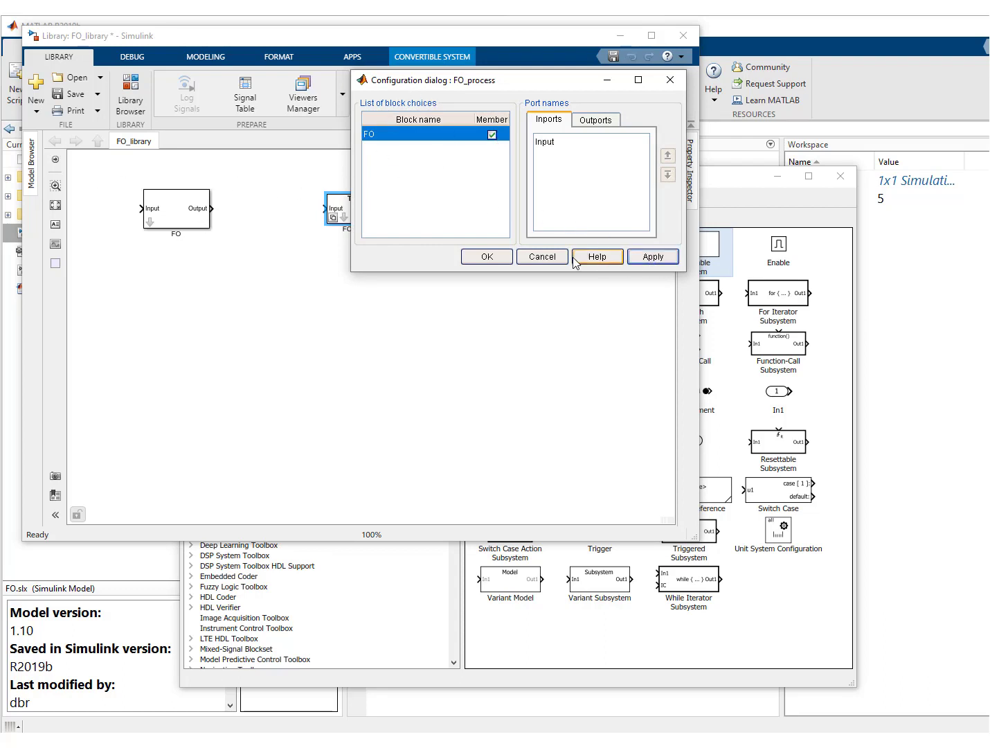
left_click(486, 256)
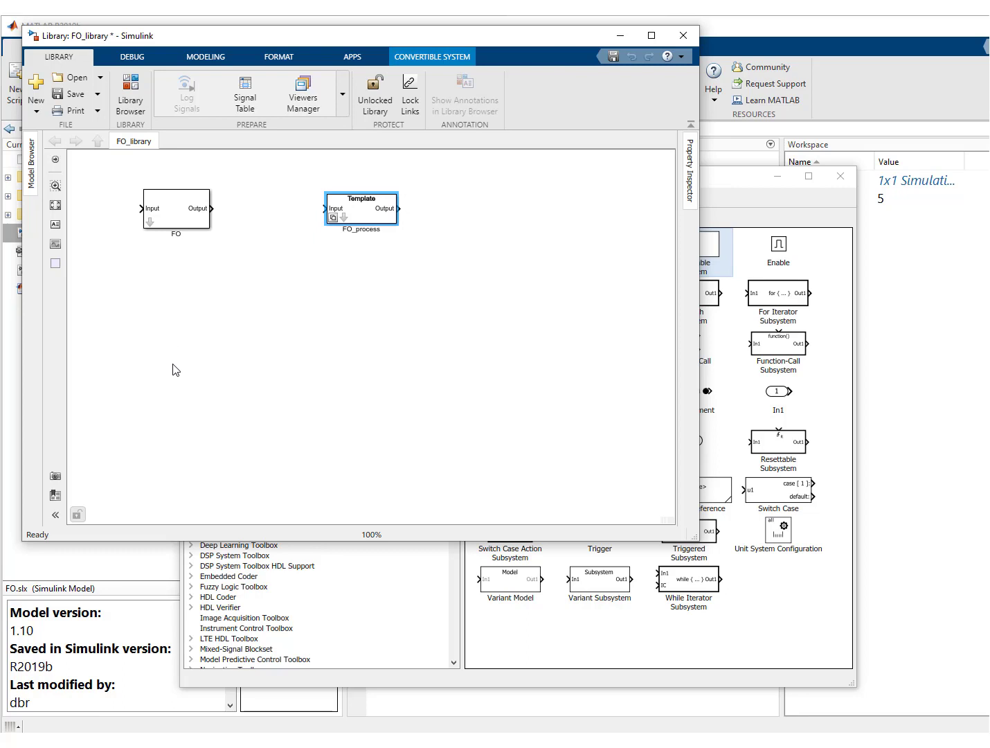
double_click(382, 217)
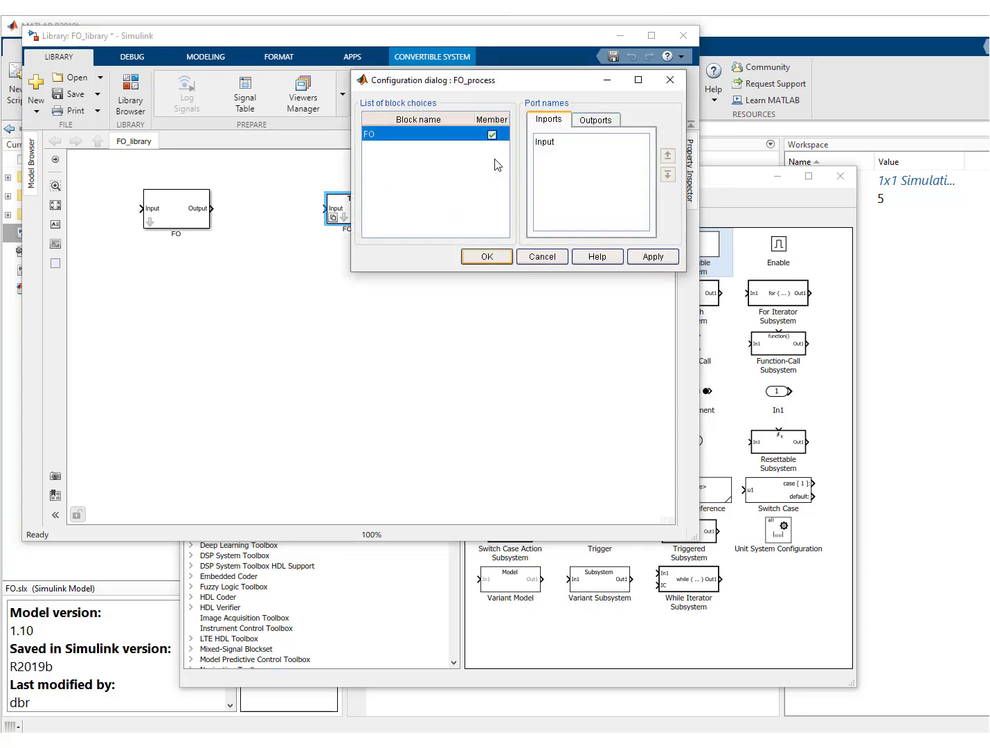
left_click(486, 256)
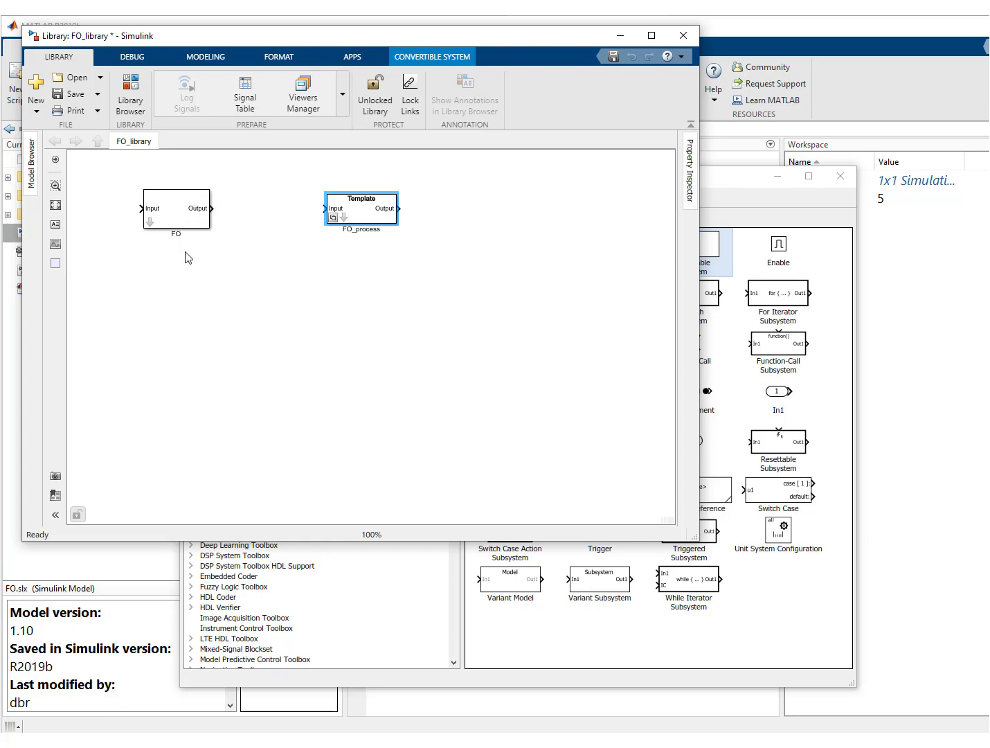
Step: Save FO_library and reopen the FO model
left_click(74, 95)
left_click(115, 572)
double_click(35, 236)
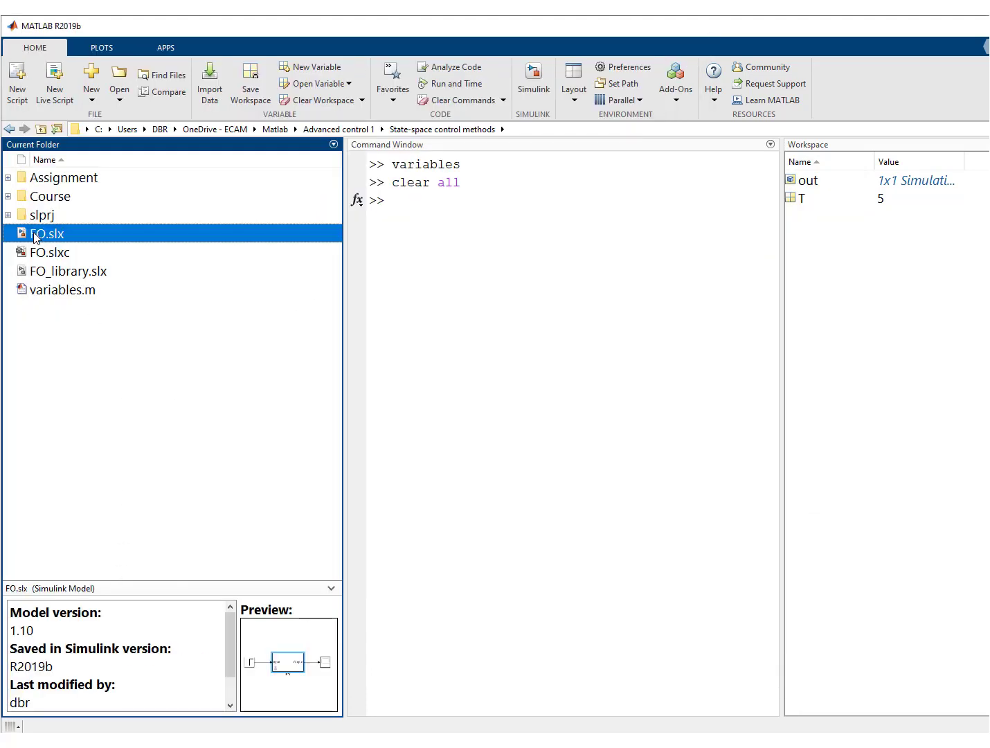
Step: Replace the FO block with FO_process on the line between Step and Scope
left_click(447, 203)
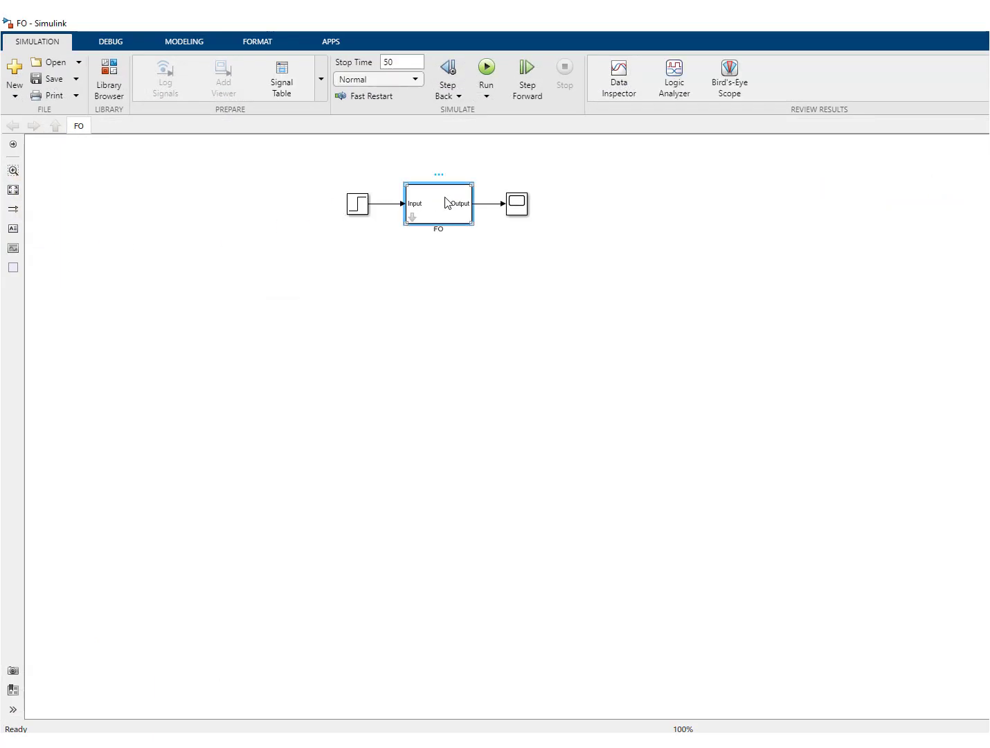
key("Delete")
key("ctrl+v")
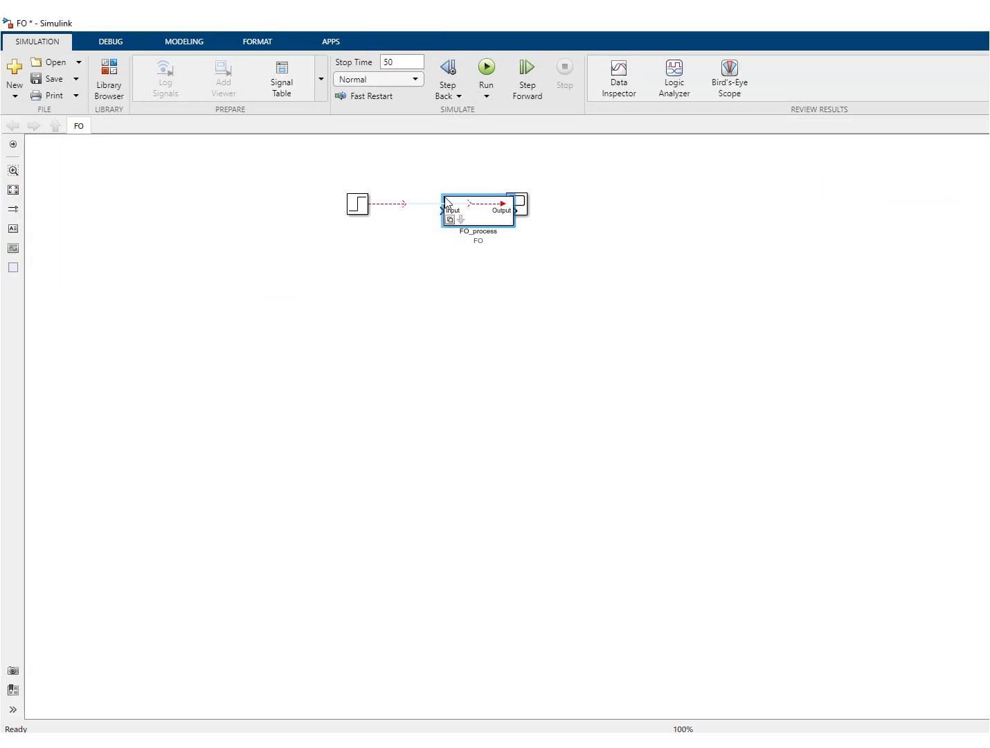
mouse_move(456, 213)
left_mouse_down()
mouse_move(426, 212)
mouse_move(447, 213)
left_mouse_up()
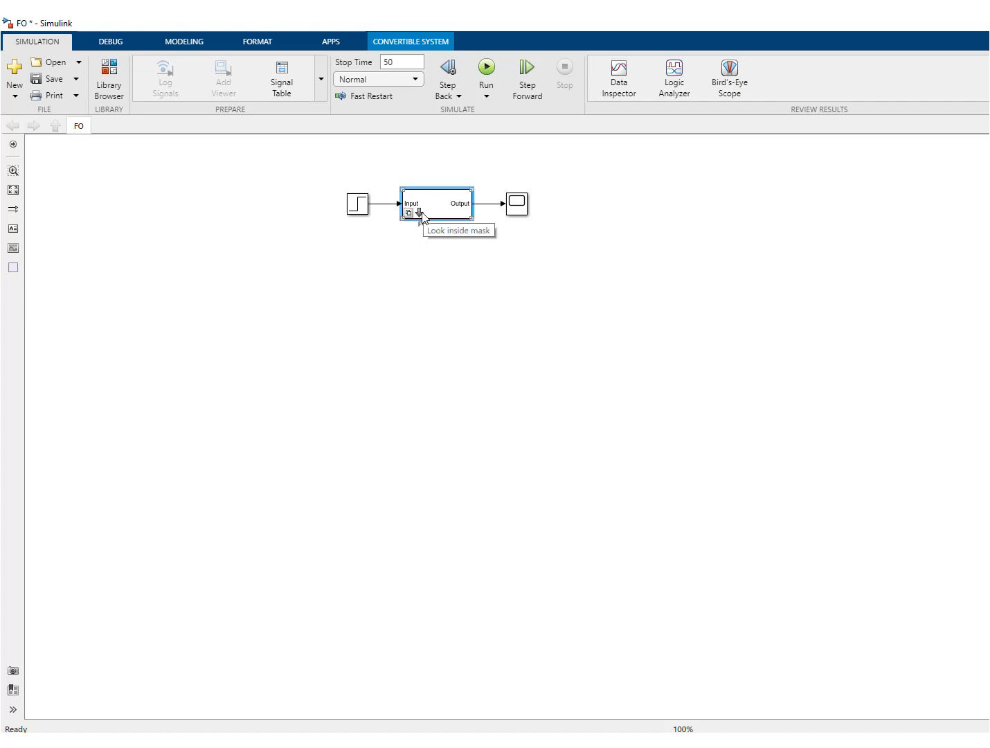
left_click(419, 213)
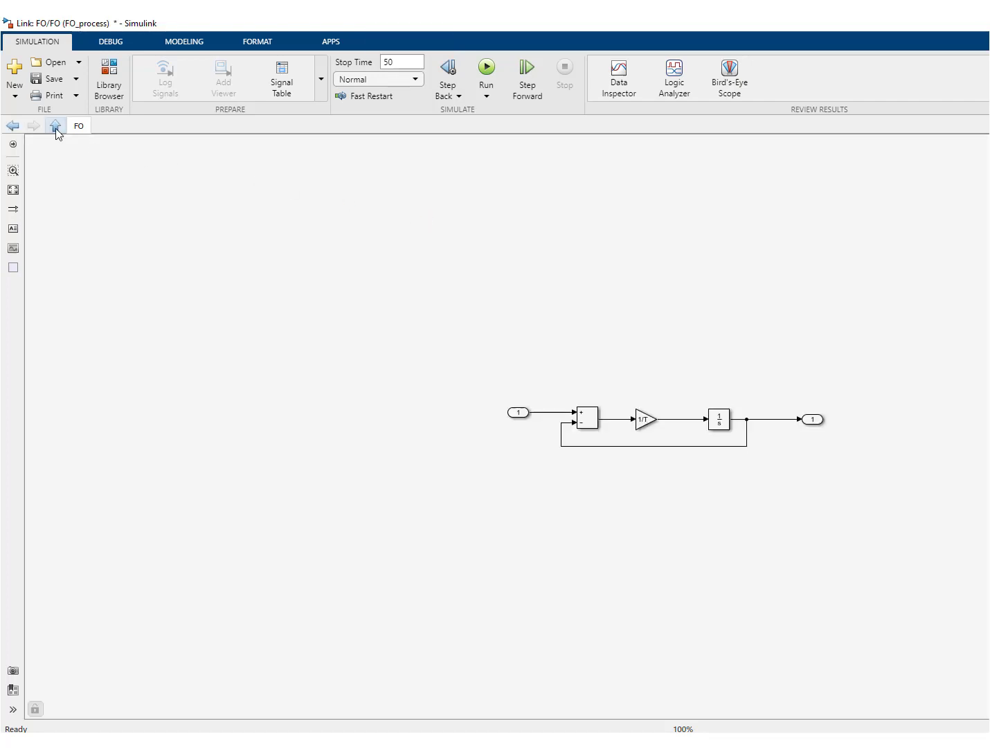
left_click(56, 127)
Step: Keep FO as FO_process's block choice, then simulate and view the Scope
right_click(443, 217)
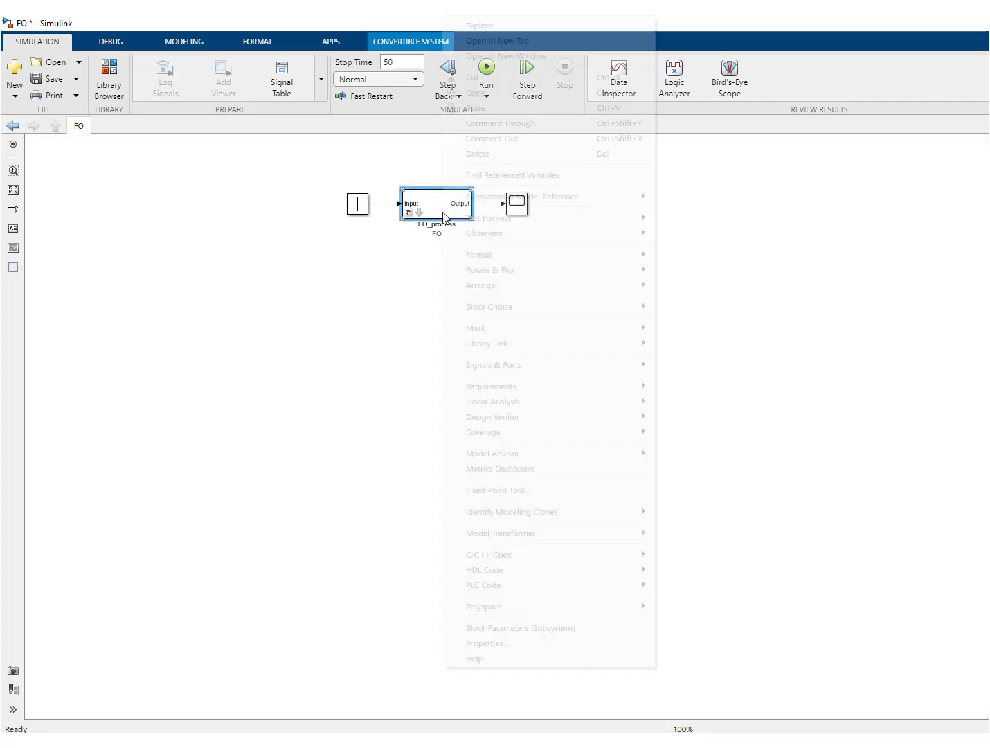
mouse_move(489, 310)
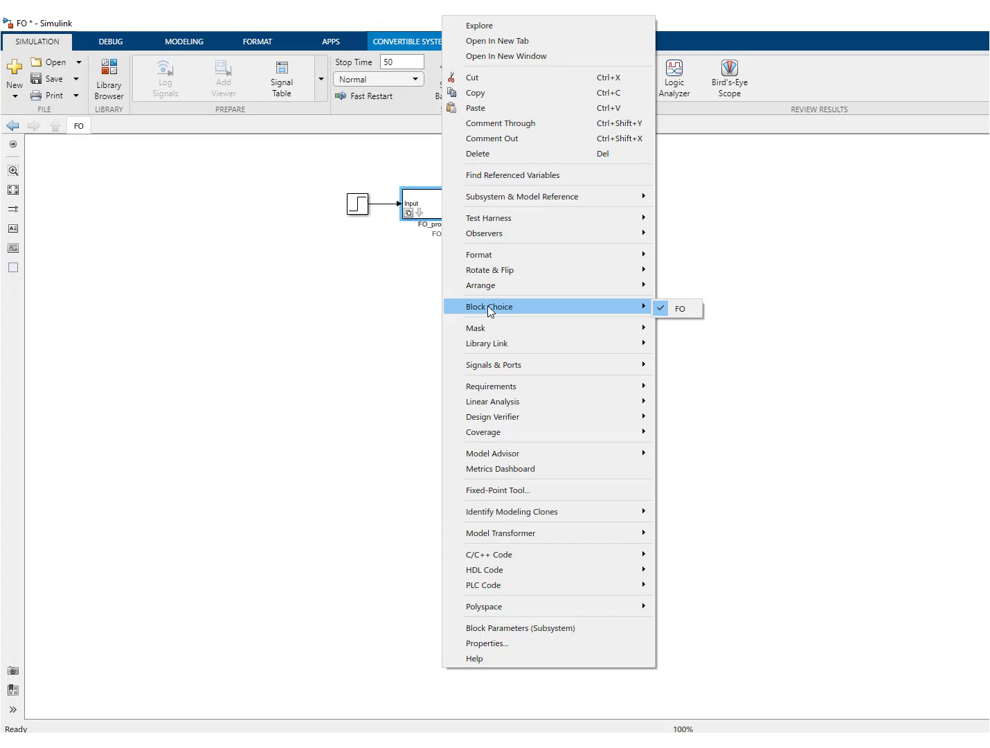
left_click(369, 283)
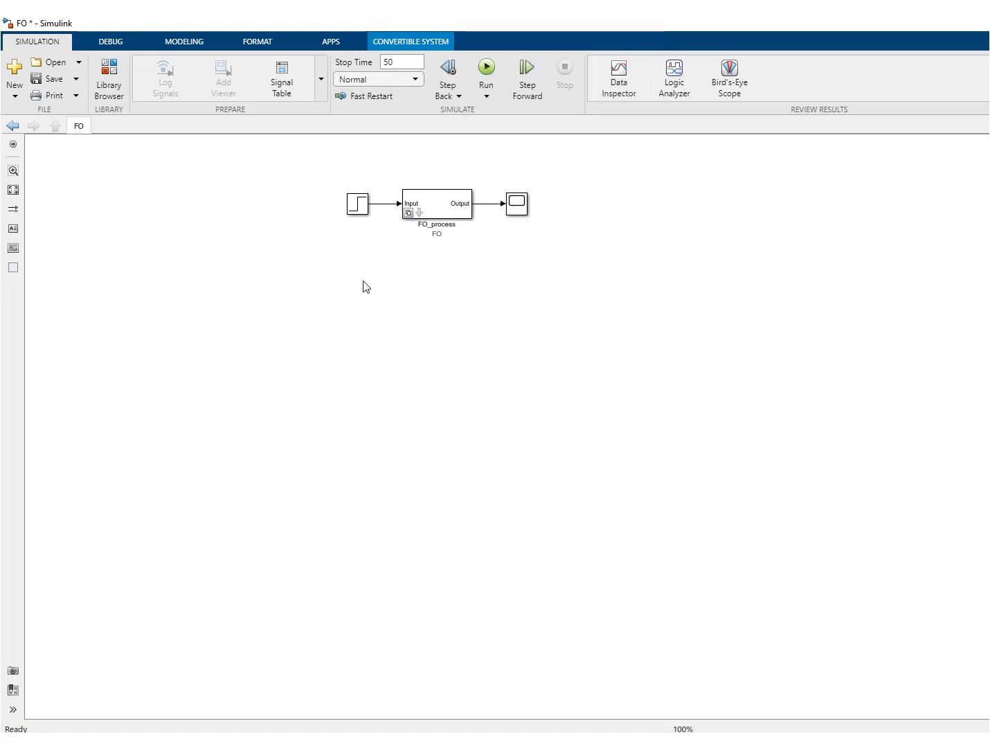
left_click(488, 69)
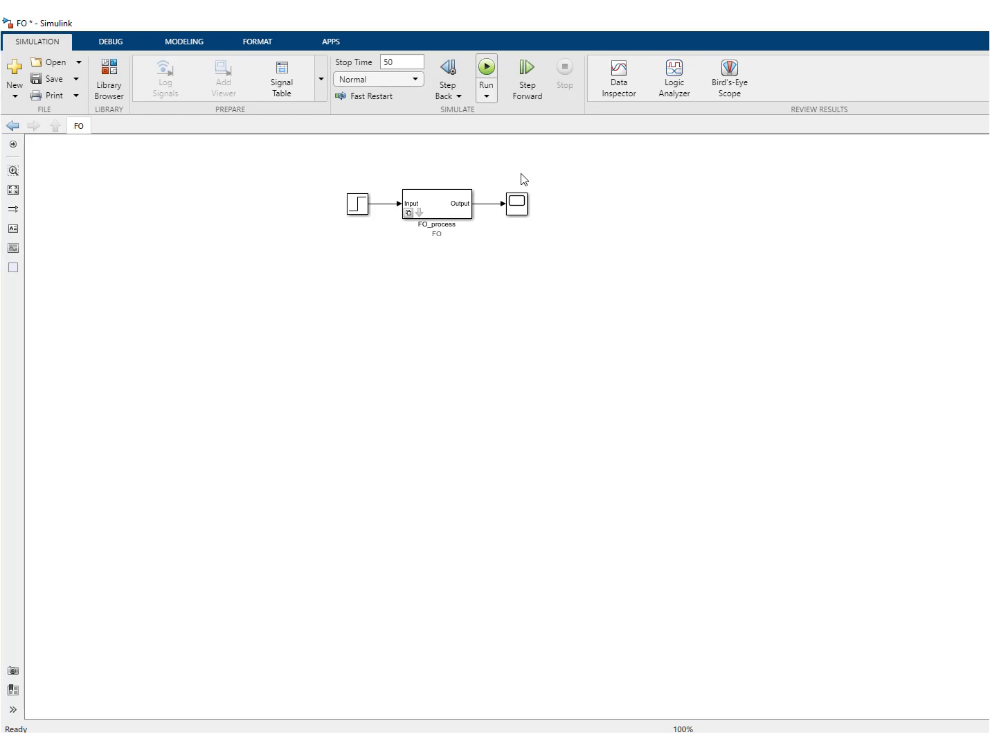
left_click(519, 209)
double_click(518, 209)
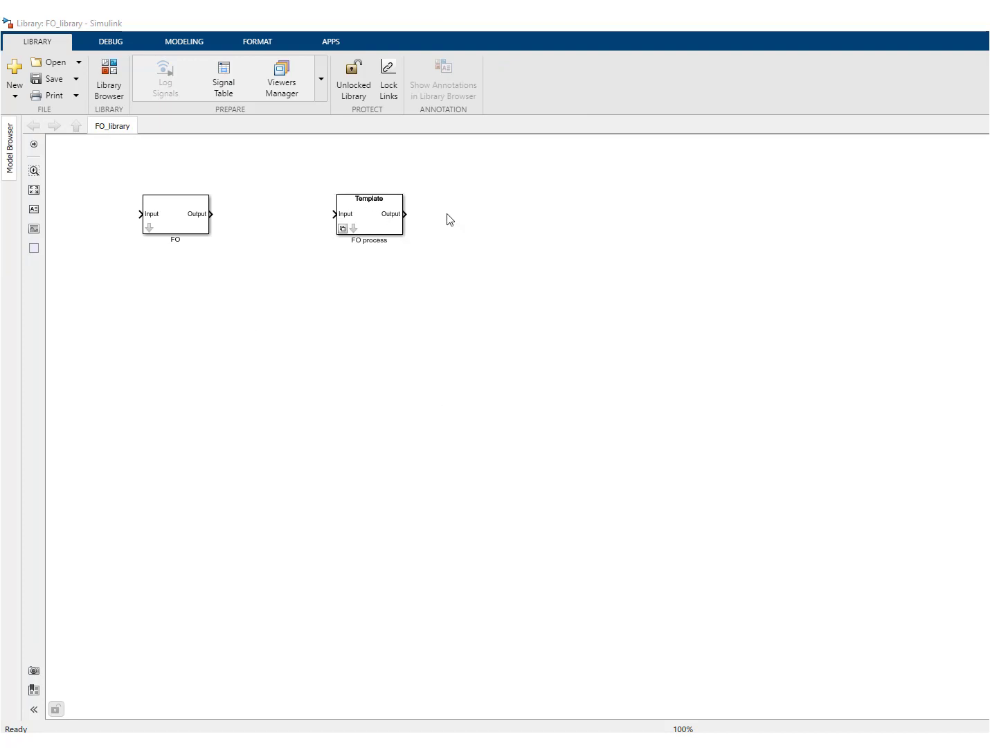
Step: Duplicate the FO block in FO_library as FO1 below the original
left_click(187, 220)
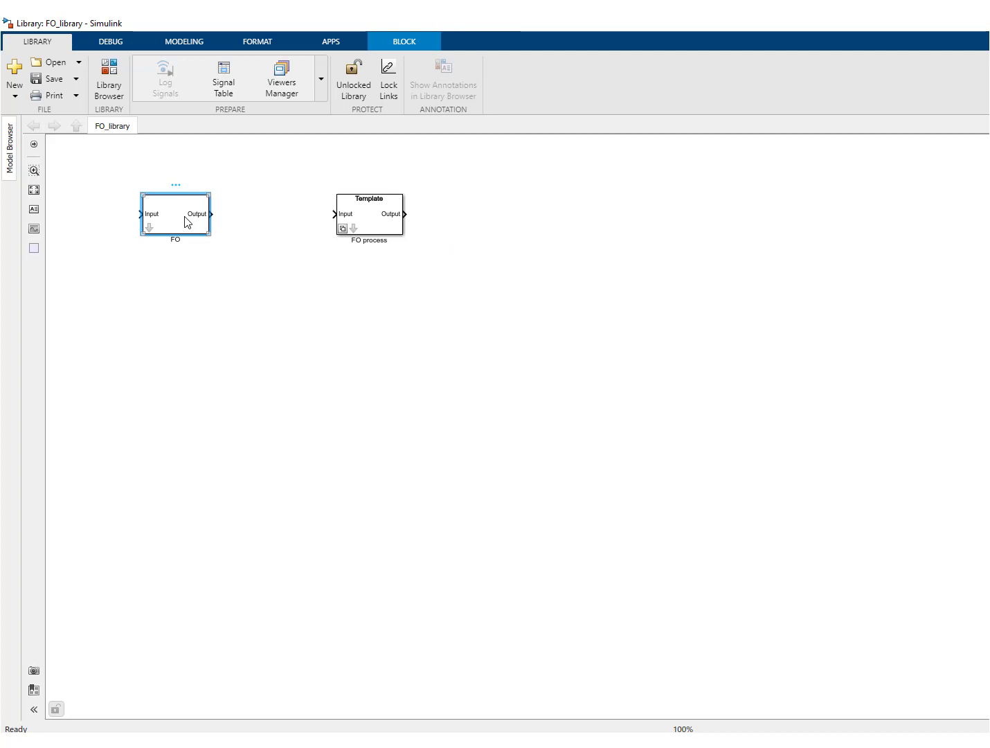
left_click_drag(187, 221, 182, 302)
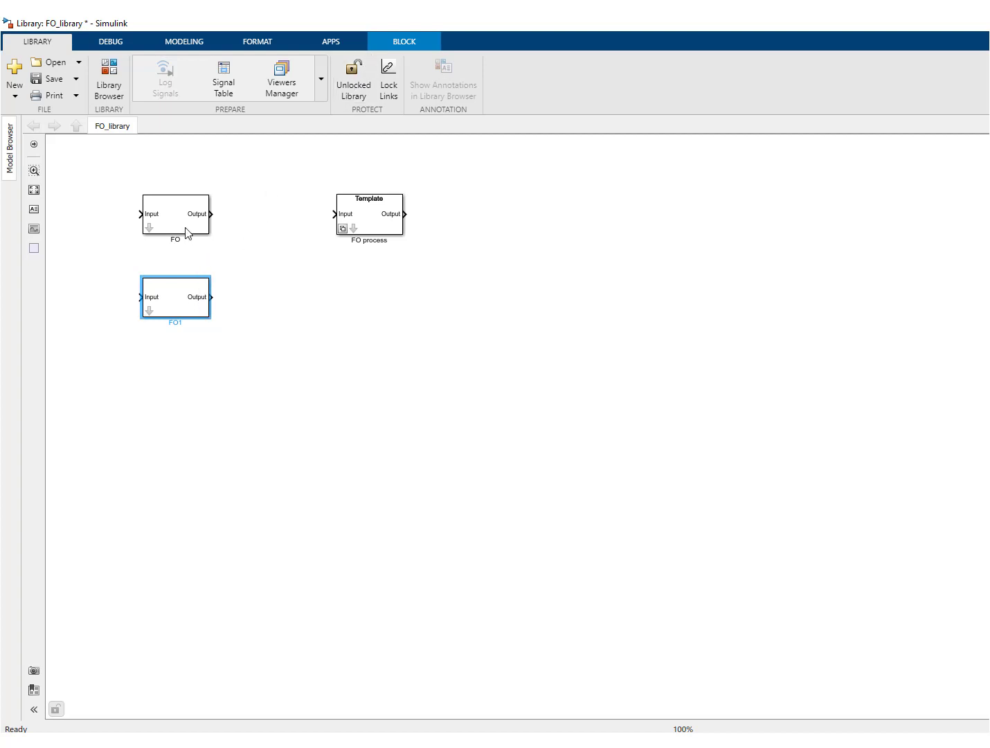
left_click(186, 205)
Step: Disable and then break FO1's library link
right_click(184, 300)
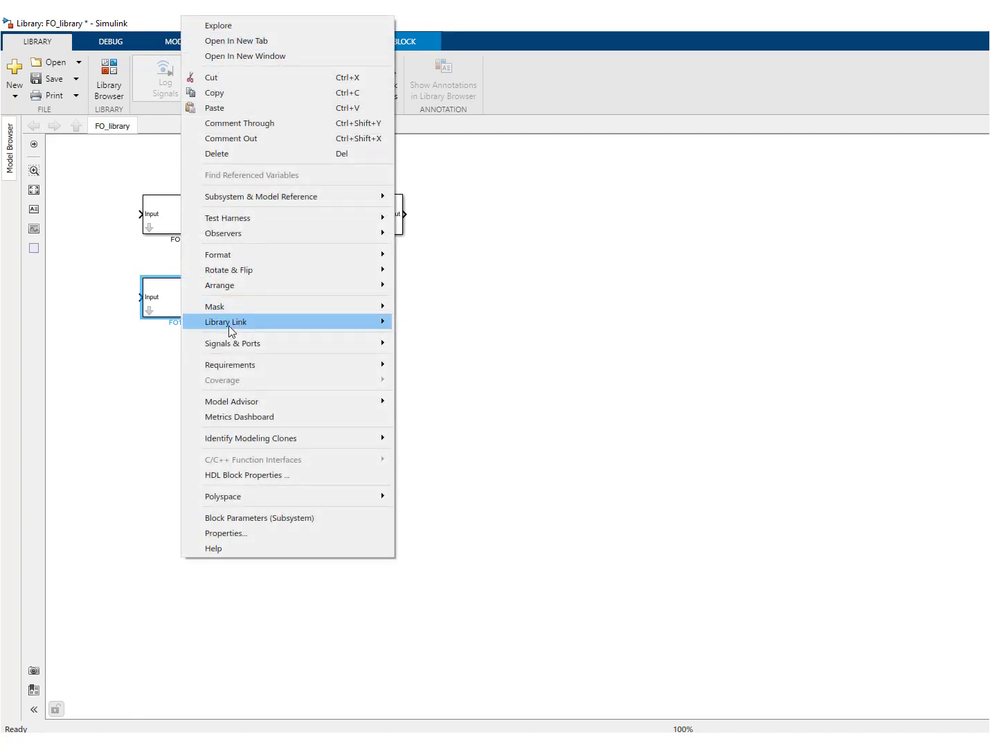
mouse_move(365, 325)
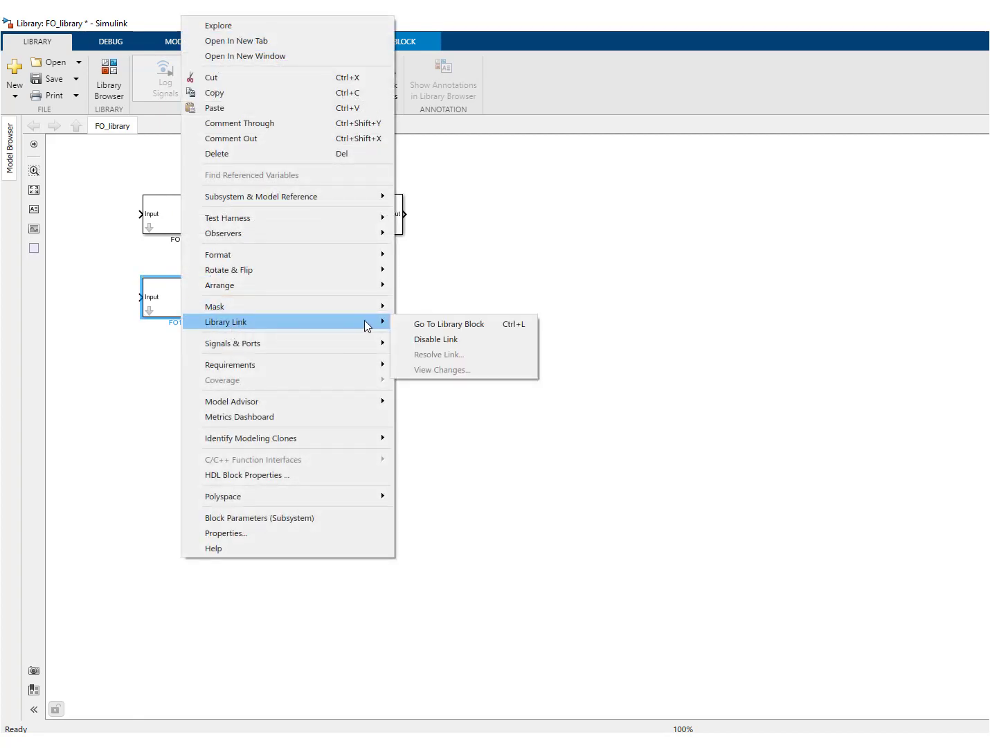
left_click(425, 340)
right_click(188, 296)
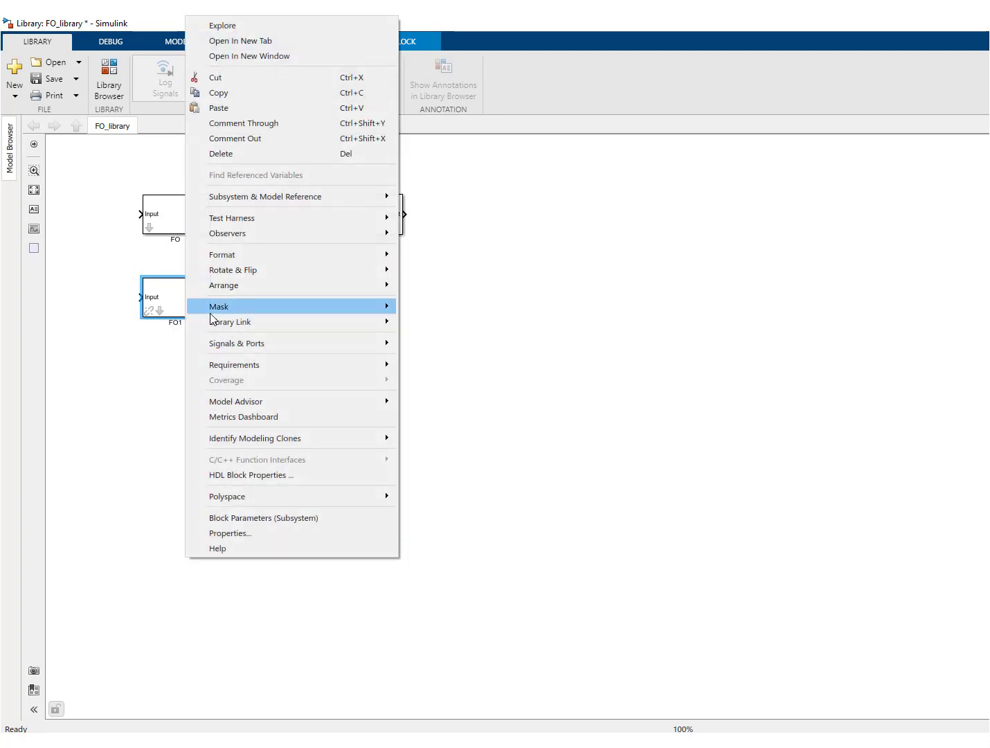
mouse_move(228, 322)
left_click(446, 340)
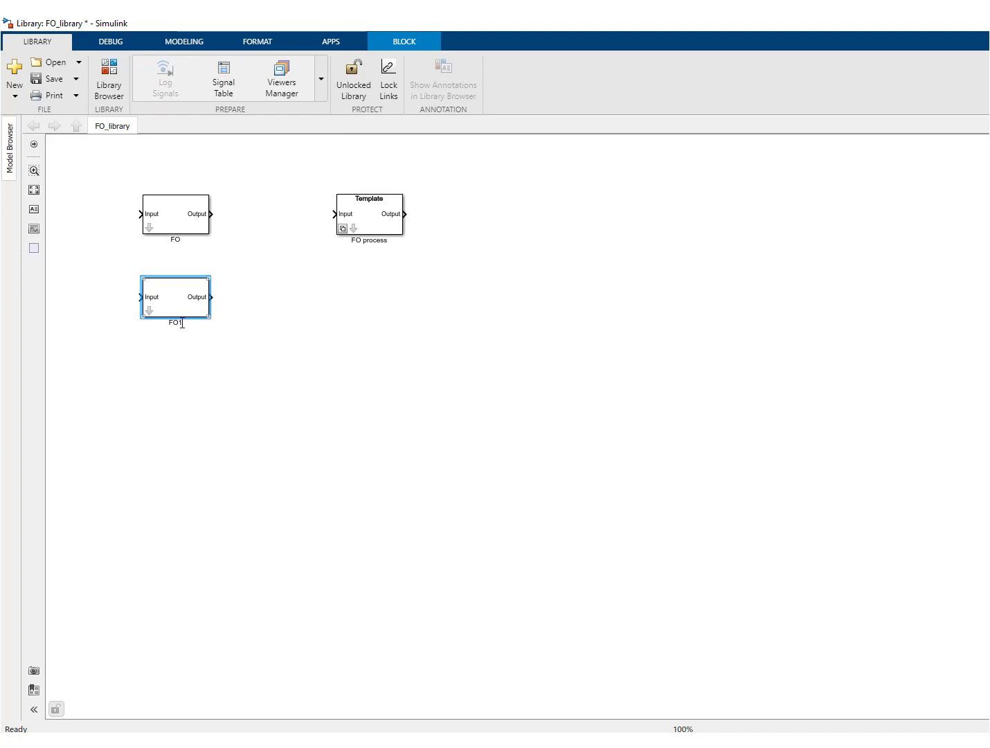
Step: Rename FO1 to FO_NL and save the library
key("BackSpace")
left_click(201, 345)
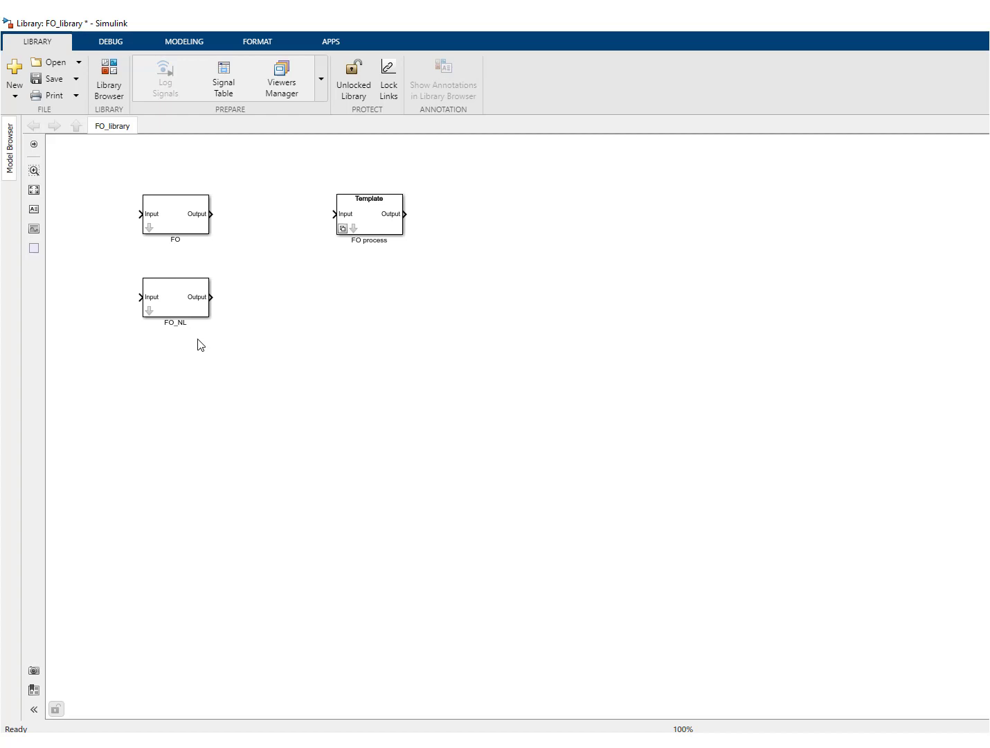
key("ctrl+z")
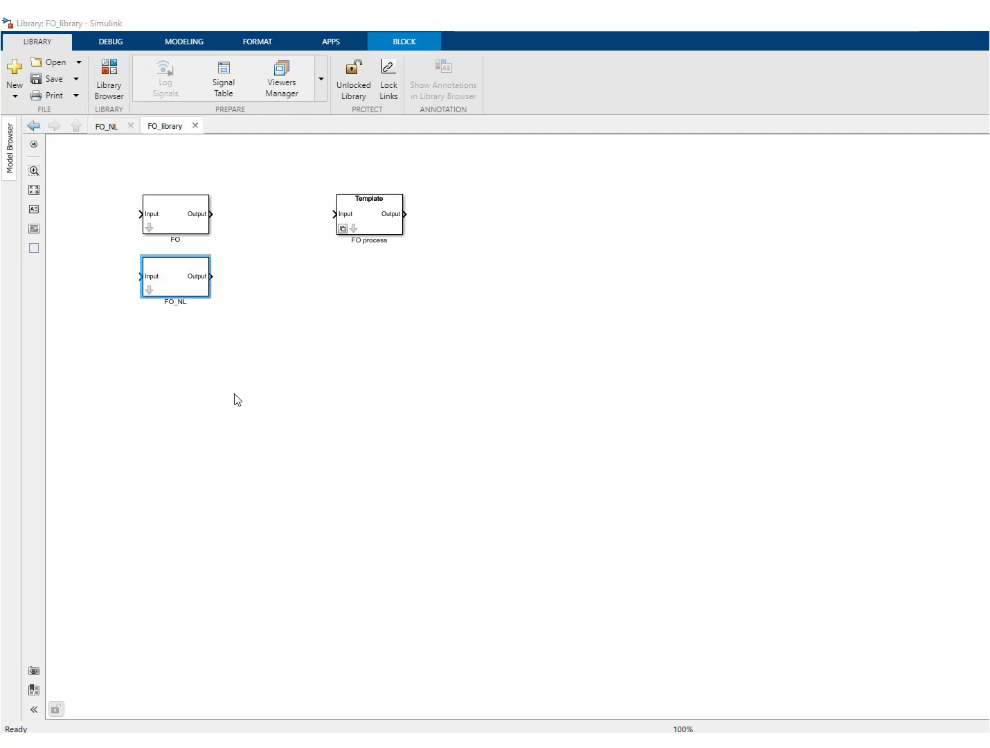
double_click(153, 291)
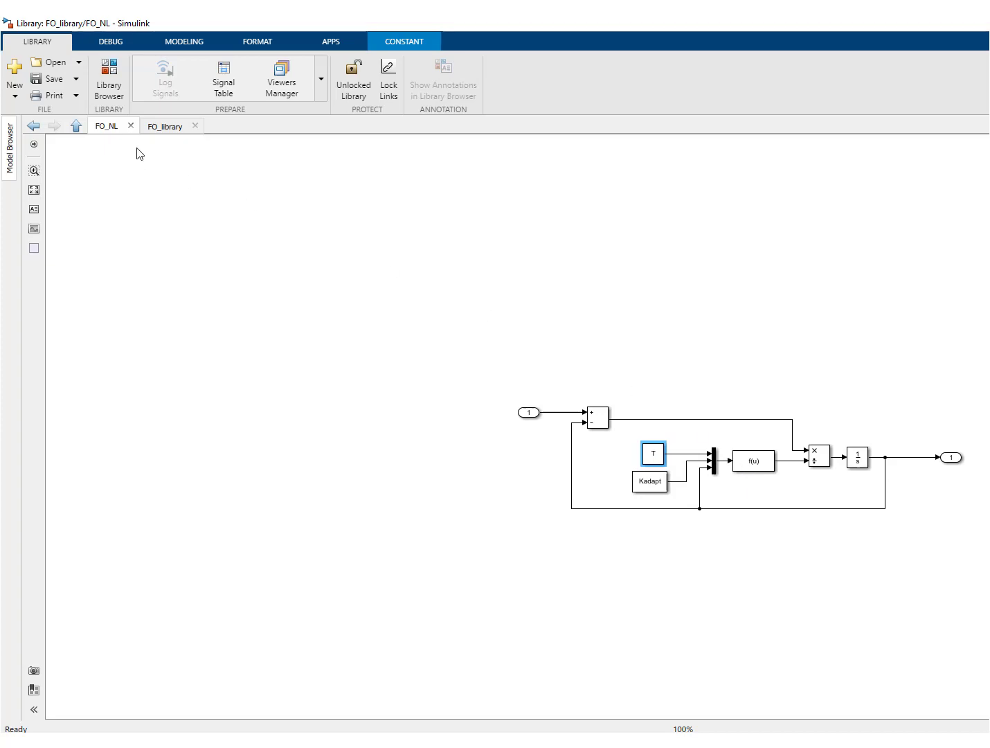
left_click(110, 82)
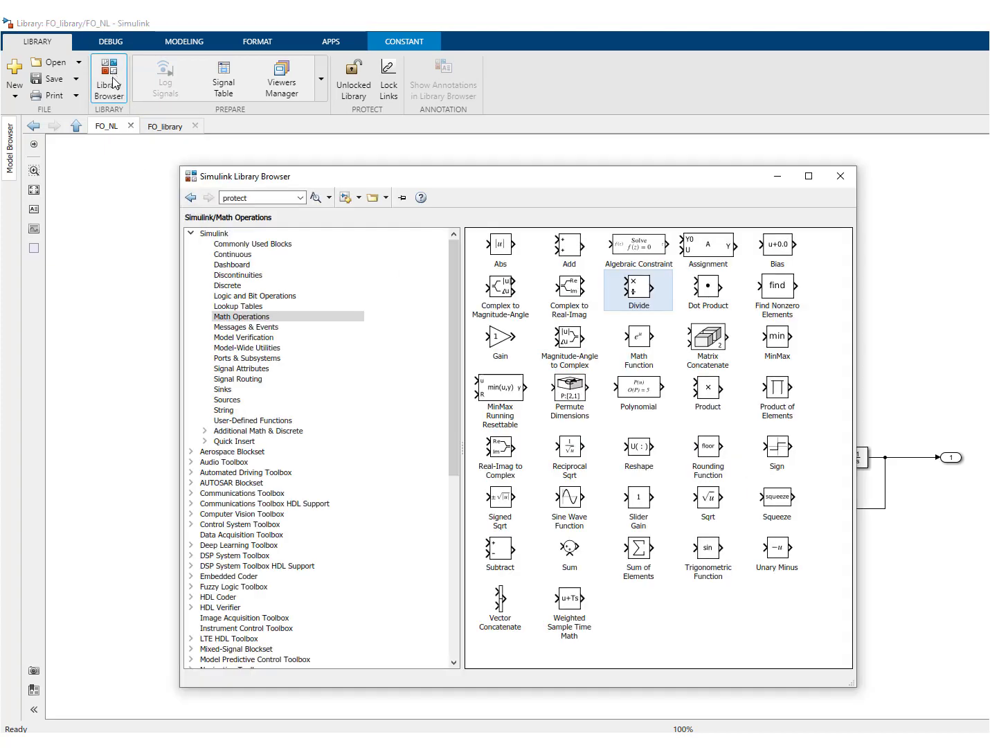
left_click(253, 421)
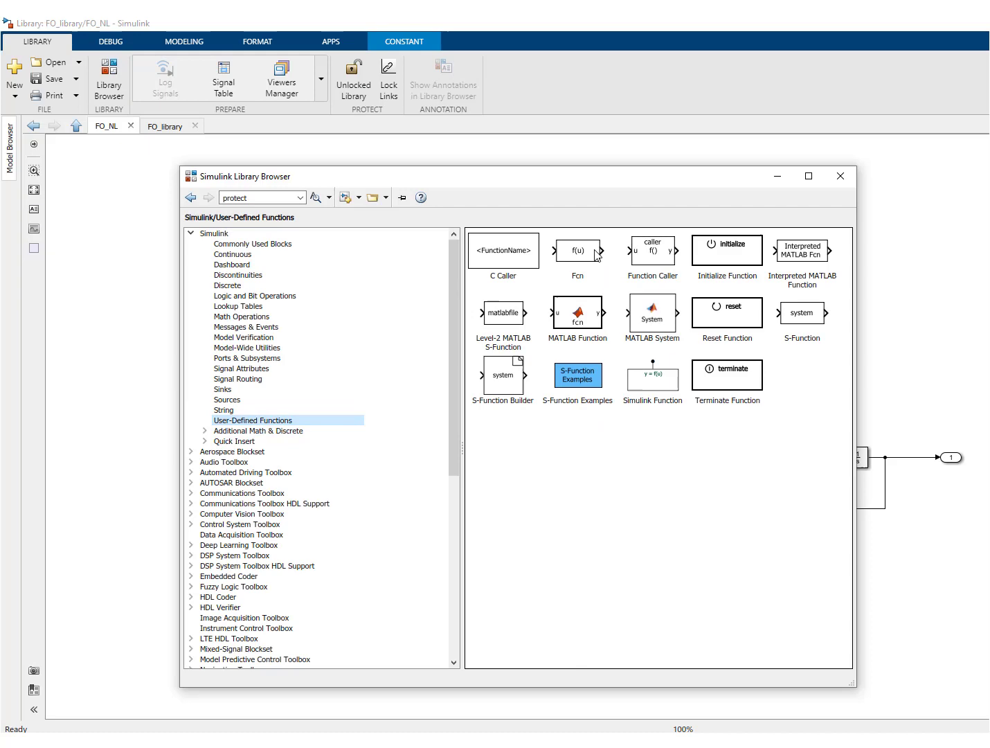
left_click(920, 622)
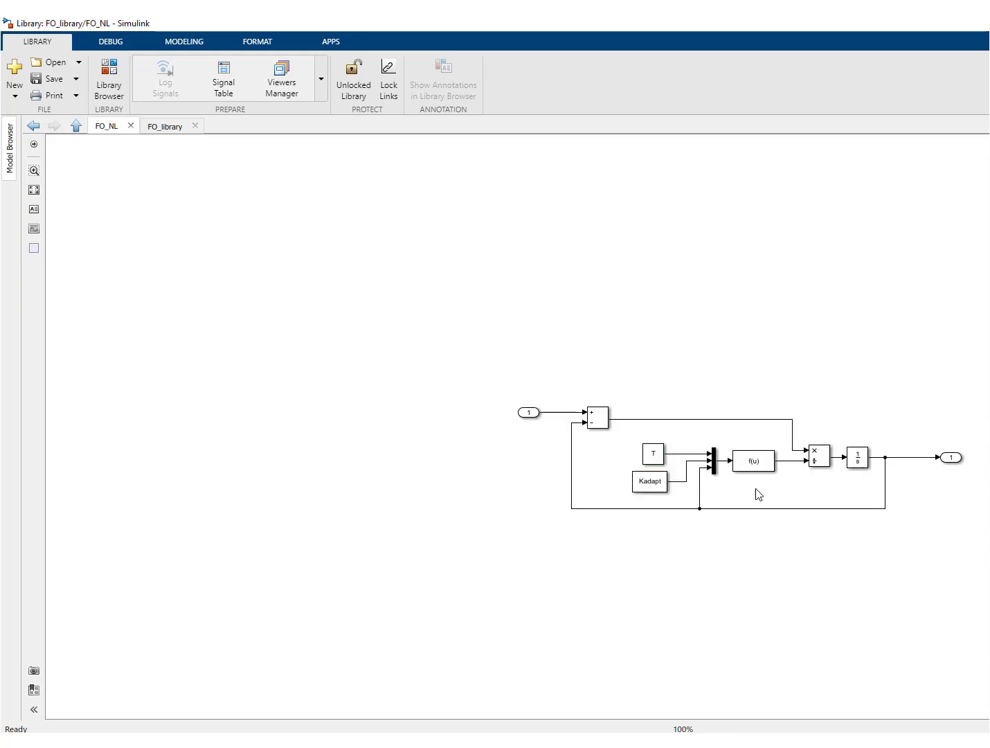
left_click(110, 84)
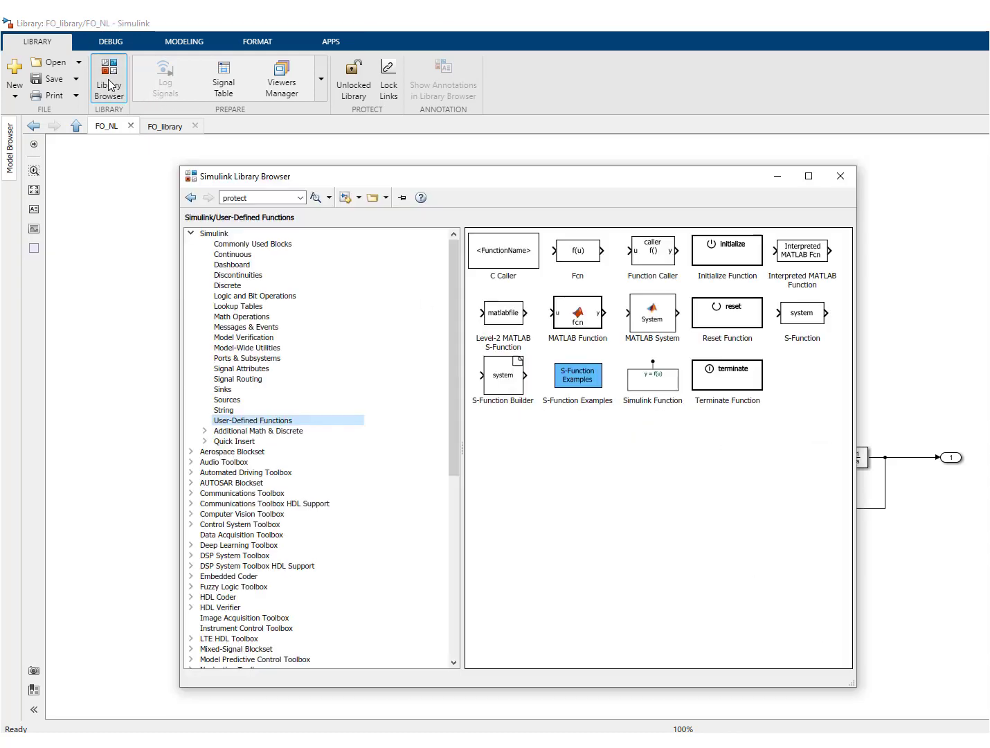
left_click(242, 379)
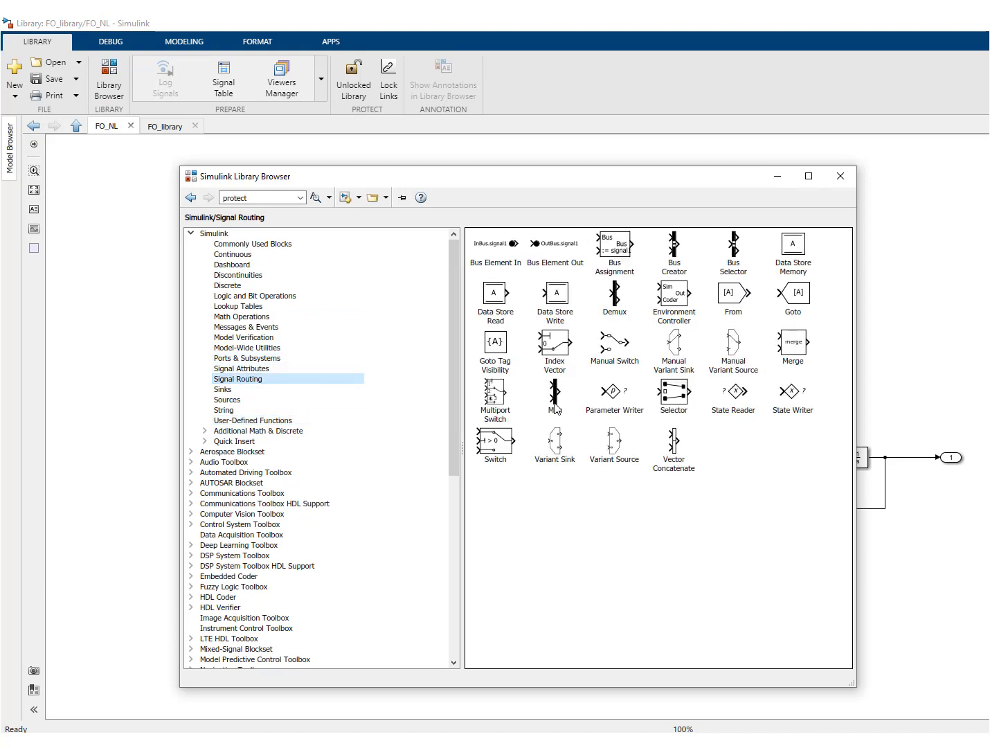
left_click(916, 550)
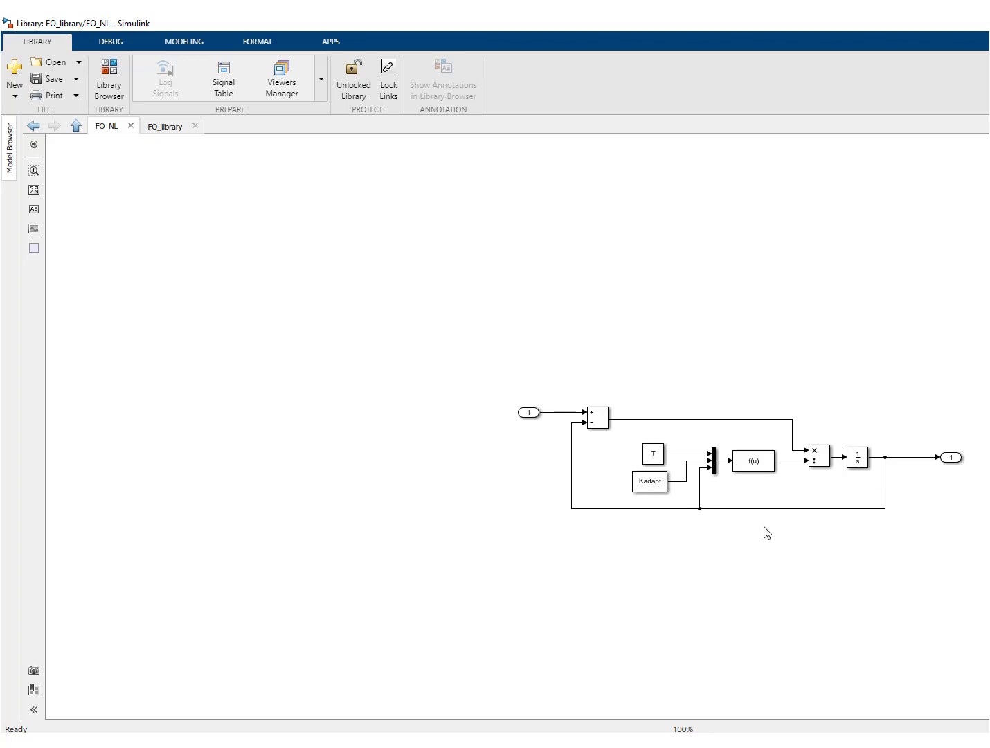
double_click(749, 464)
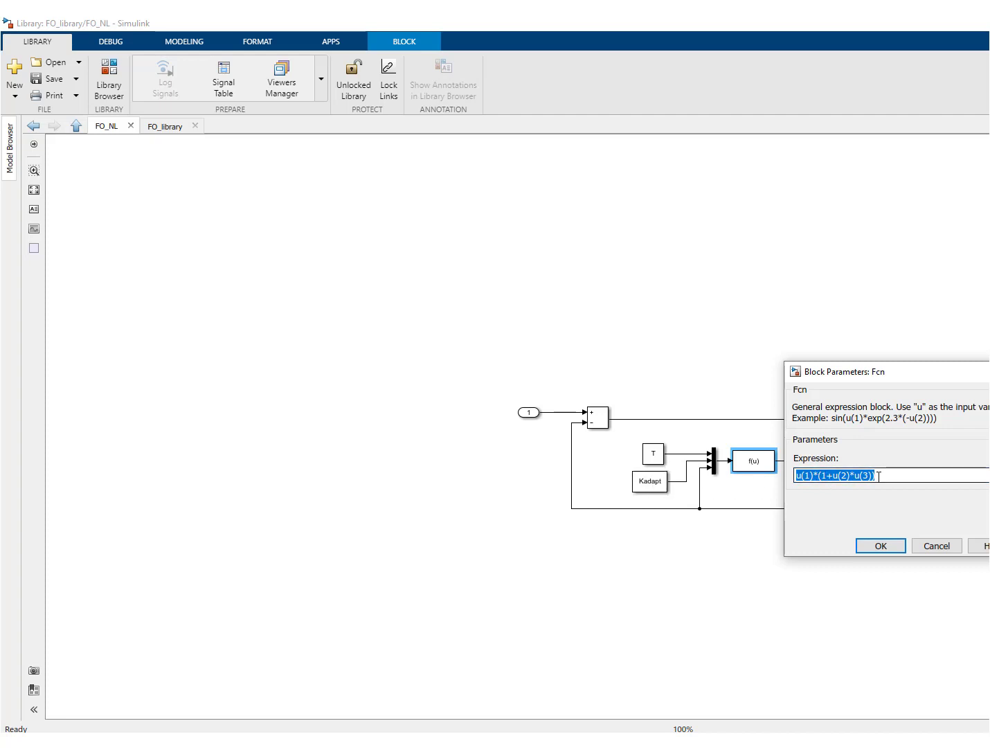
left_click(943, 548)
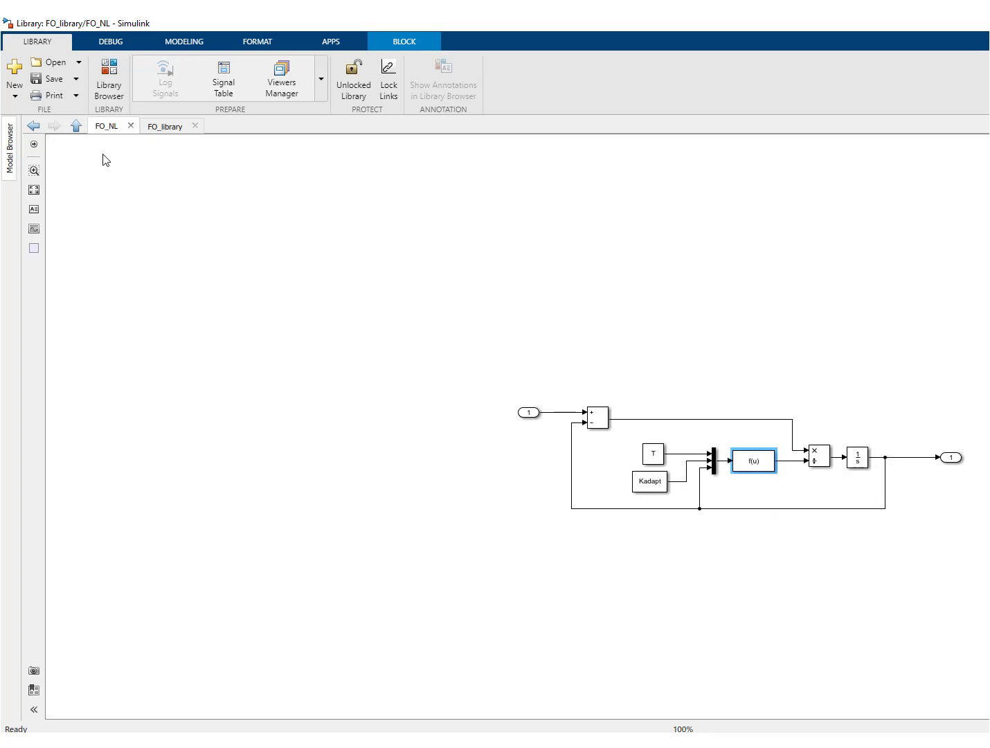
left_click(76, 129)
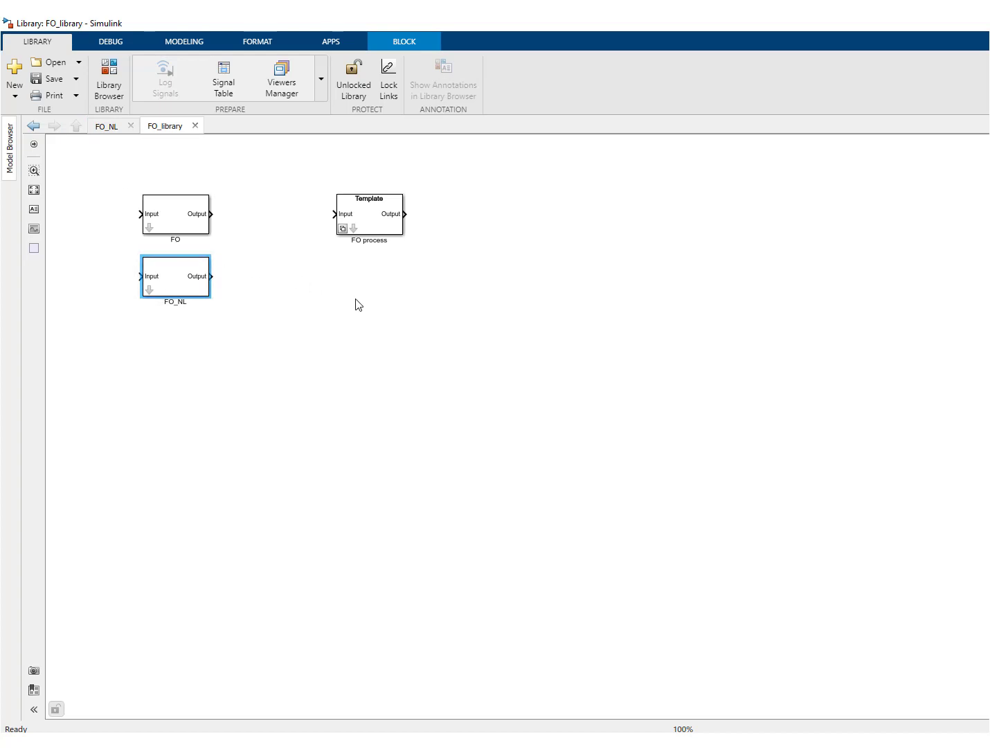
Step: Check the FO process block's available choices, FO and FO_NL, and close without changes
left_click(373, 212)
double_click(376, 223)
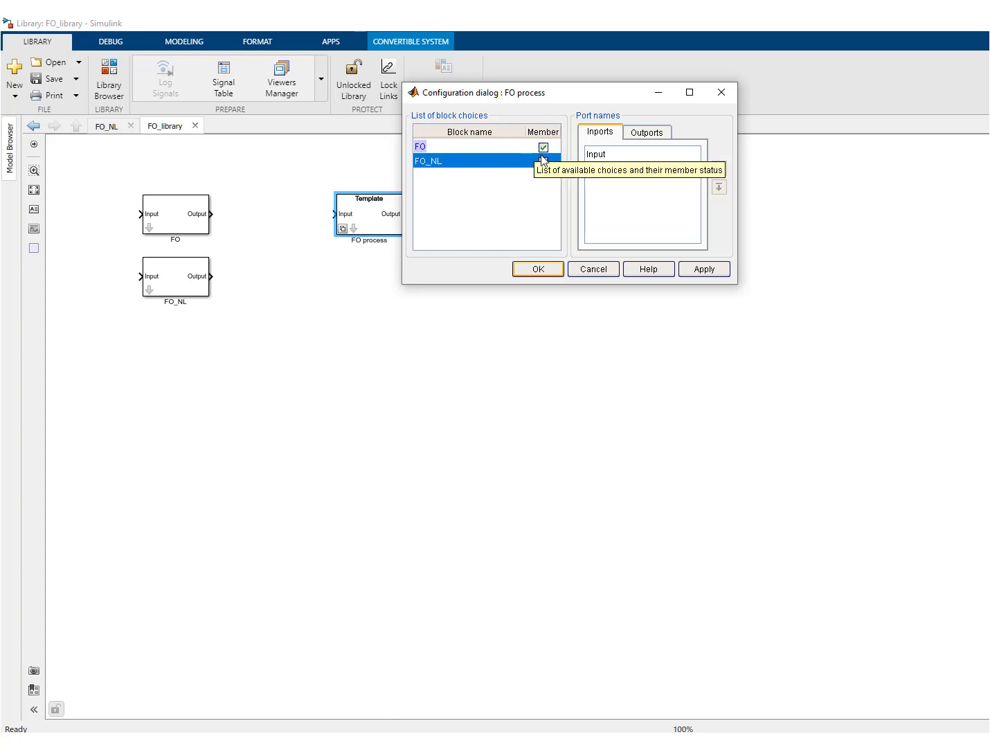
left_click(593, 269)
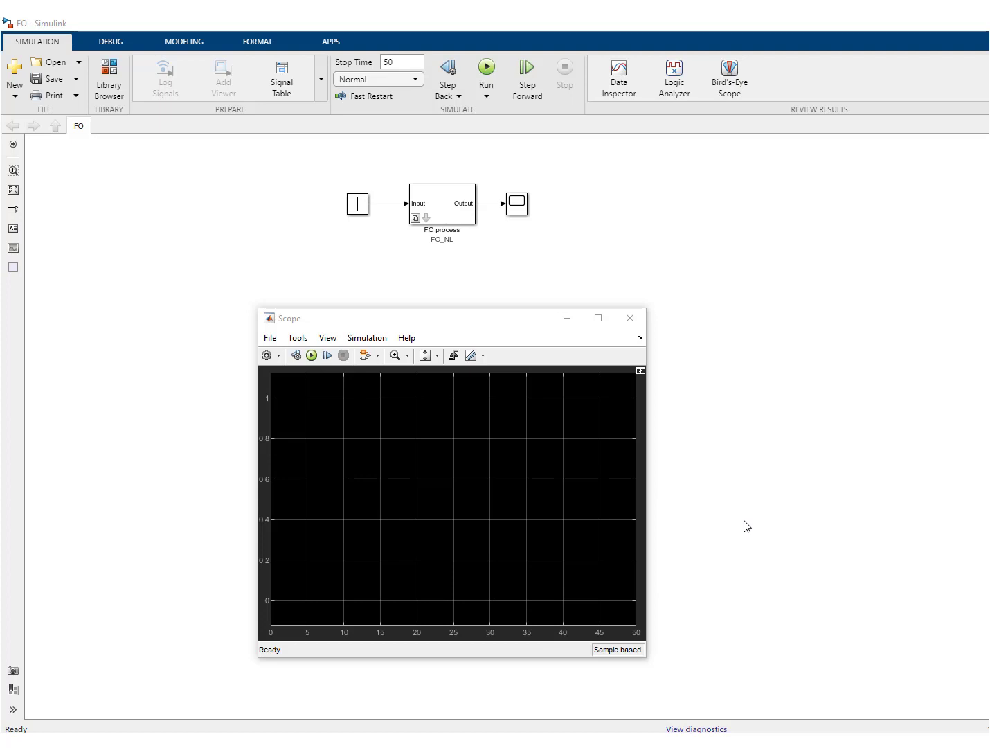
Step: Look inside the FO process block at the FO_NL diagram, then return to the FO model
left_click(436, 204)
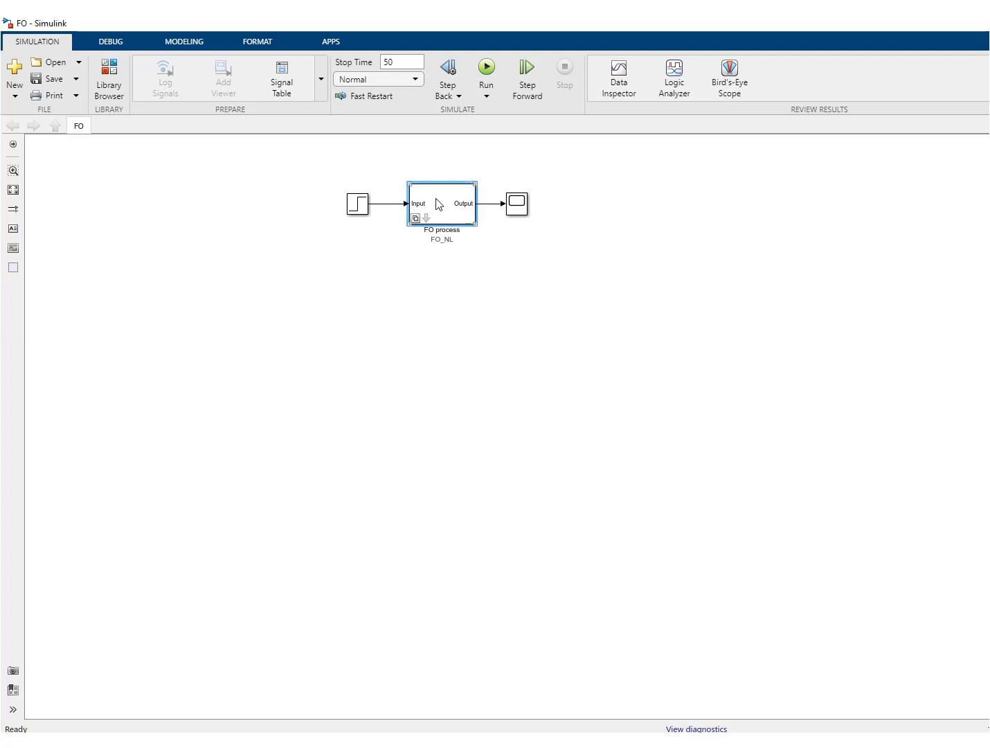
right_click(437, 203)
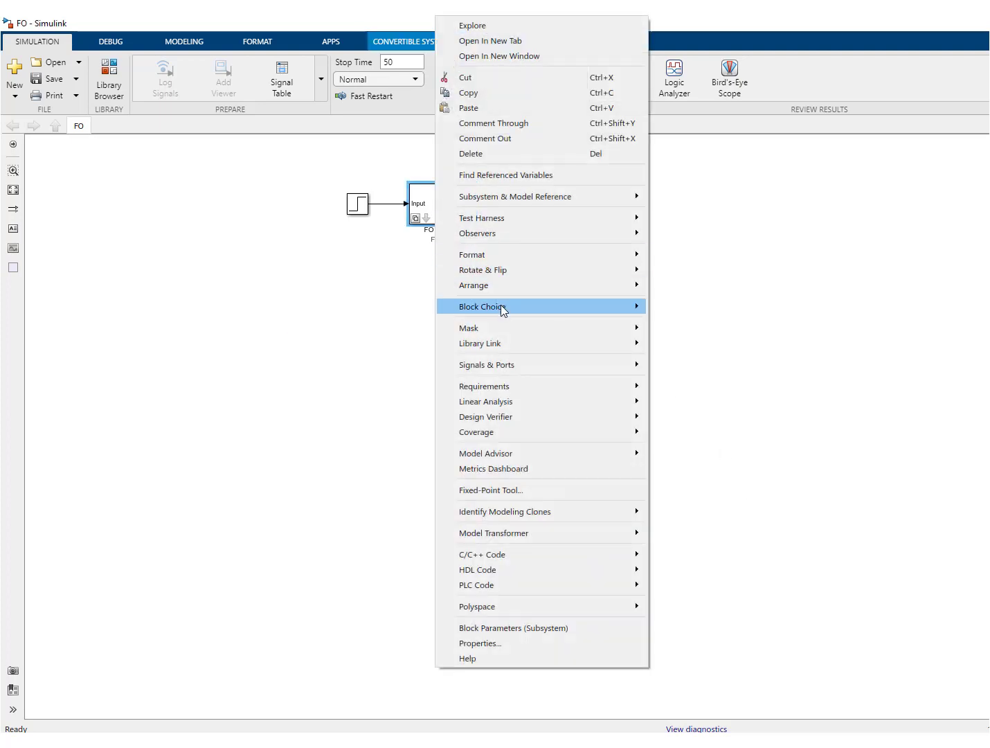
mouse_move(503, 310)
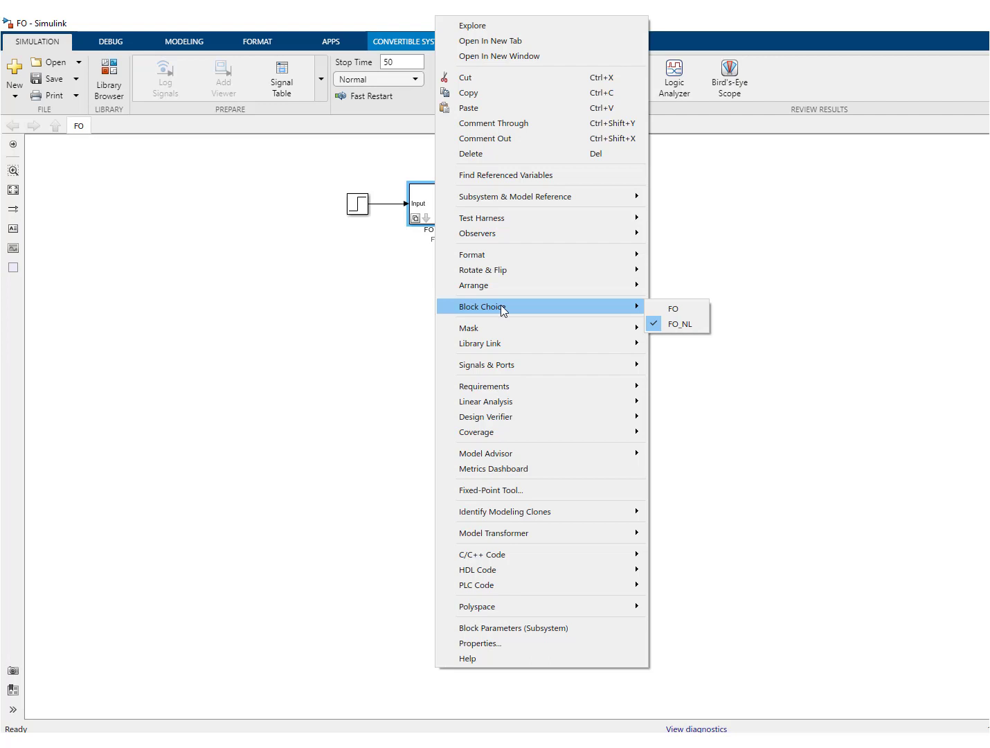
left_click(396, 284)
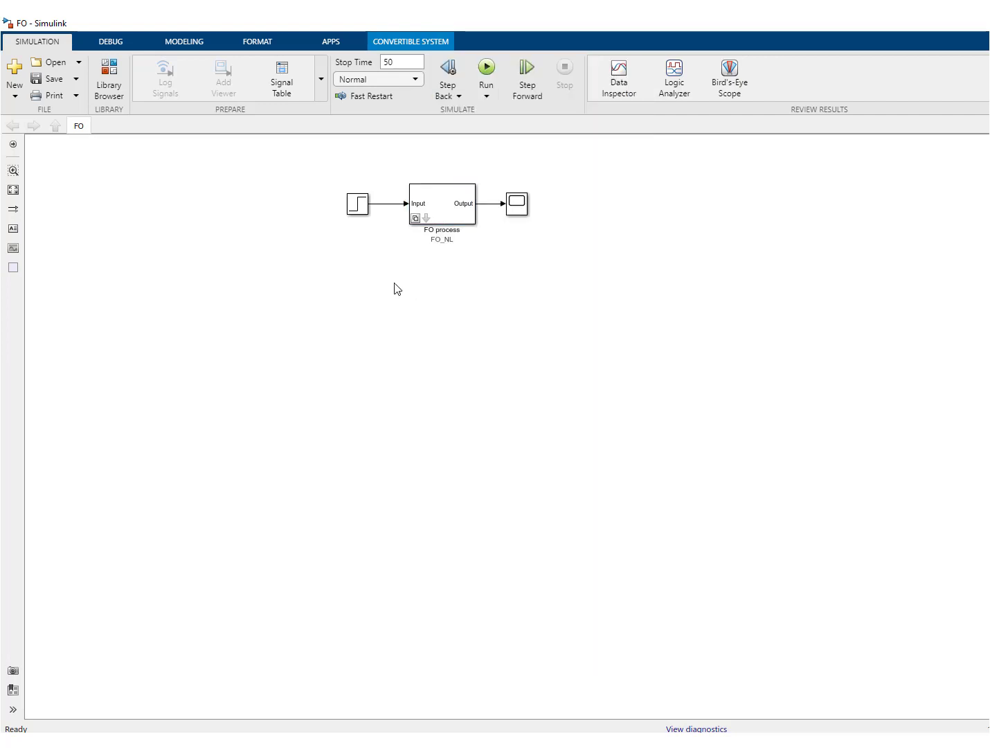
double_click(428, 220)
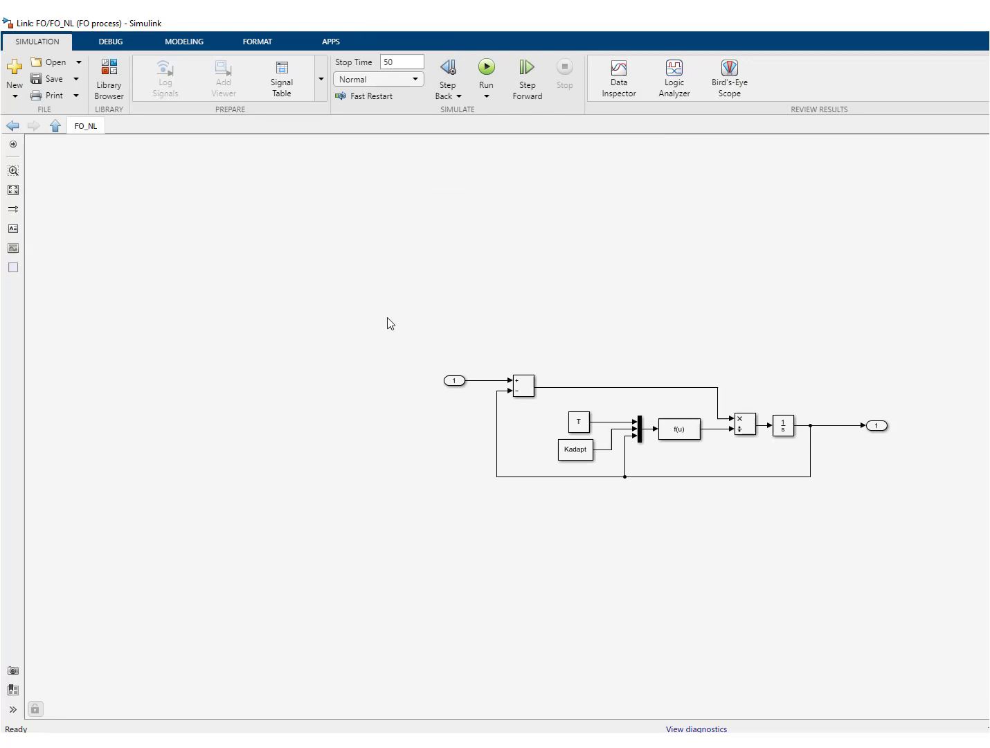
left_click(54, 127)
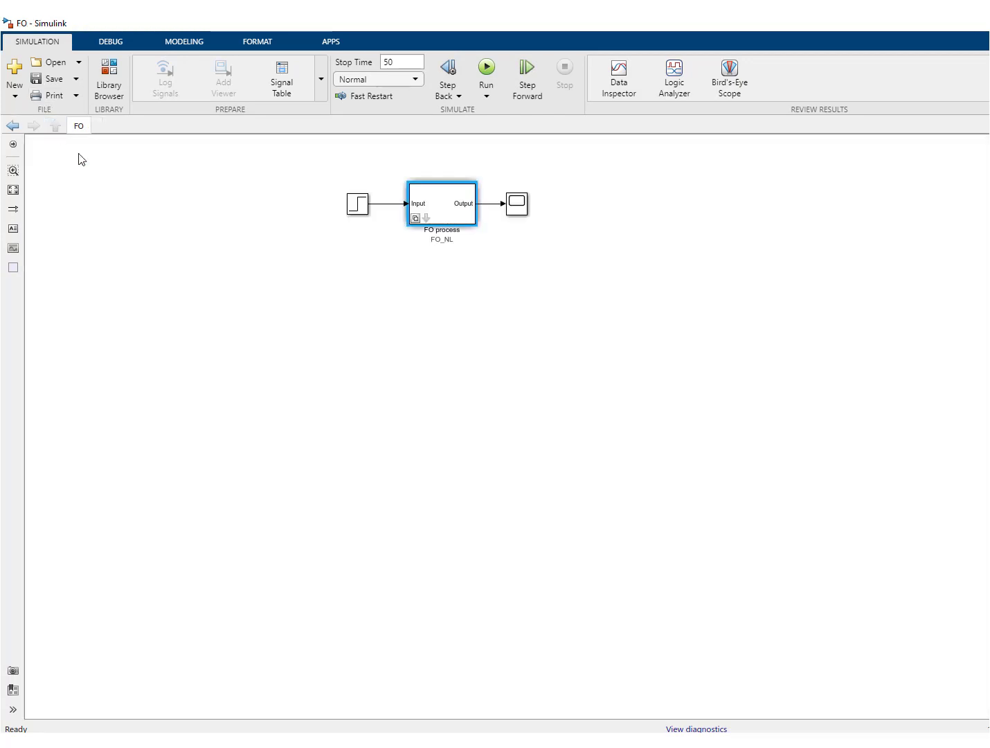
Step: Switch FO process to the linear FO choice and inspect its diagram
right_click(439, 207)
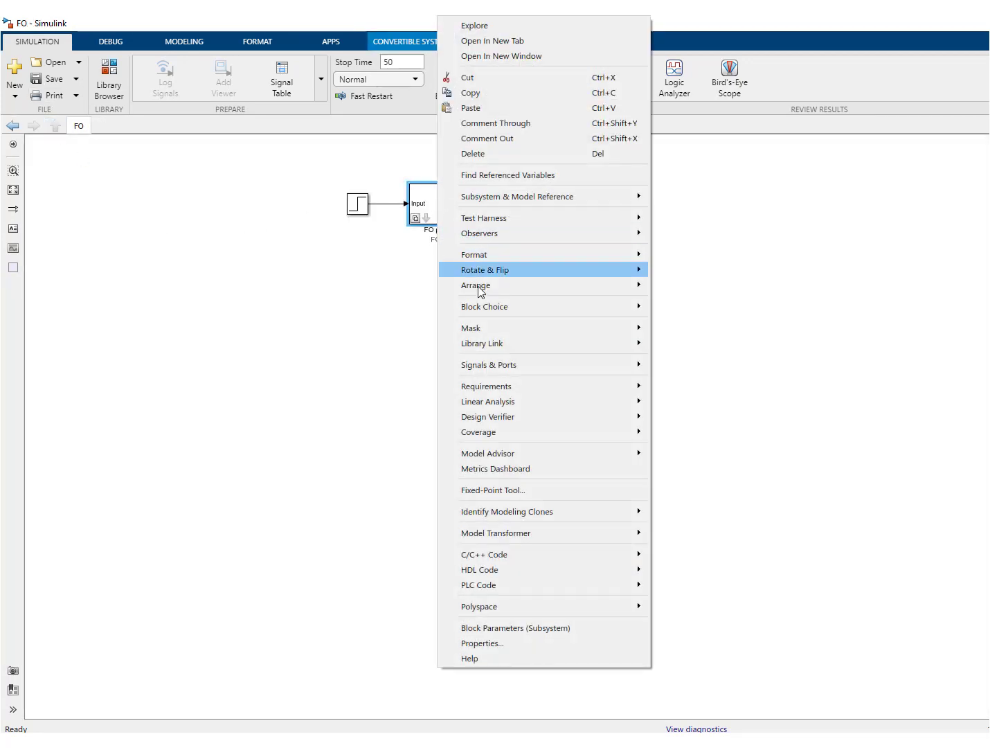
left_click(680, 308)
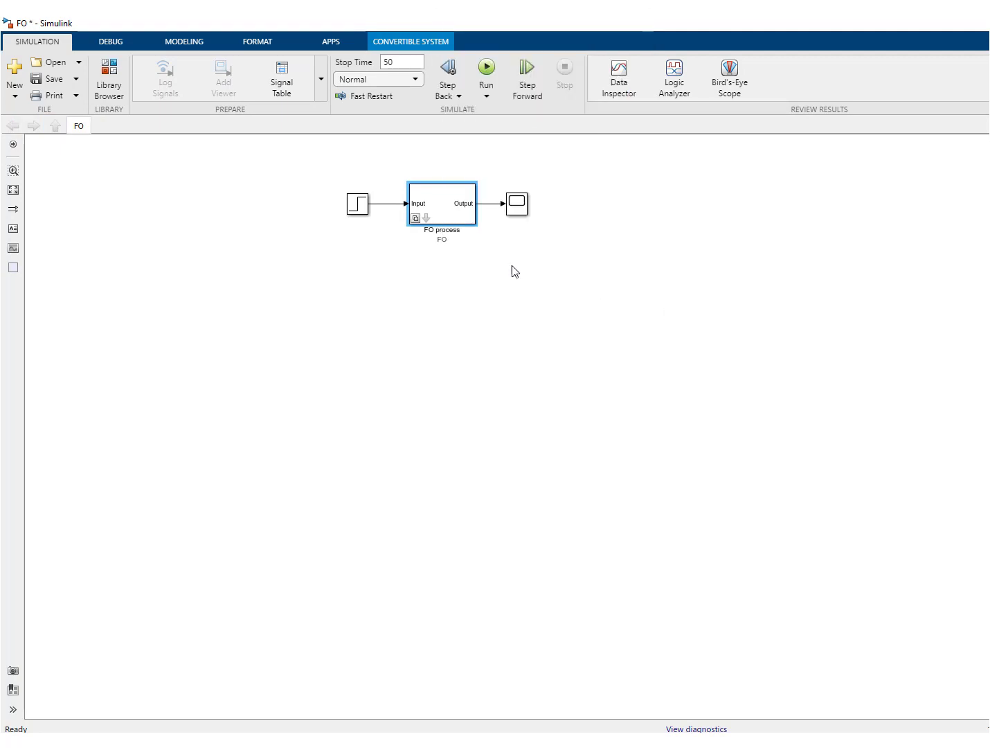
left_click(426, 219)
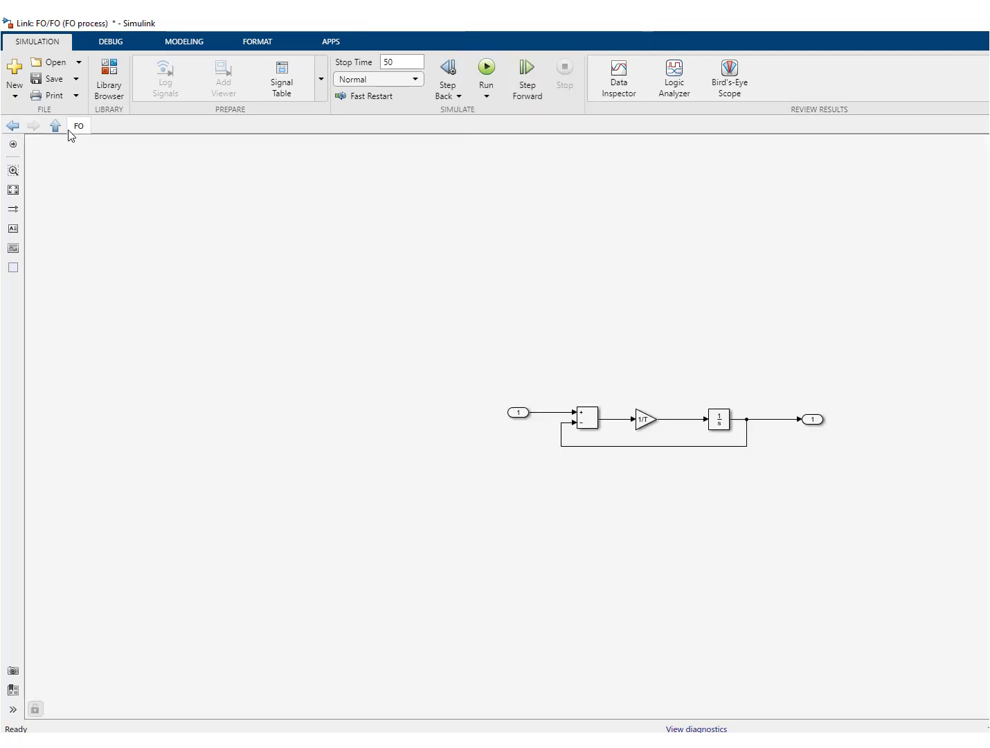
left_click(56, 126)
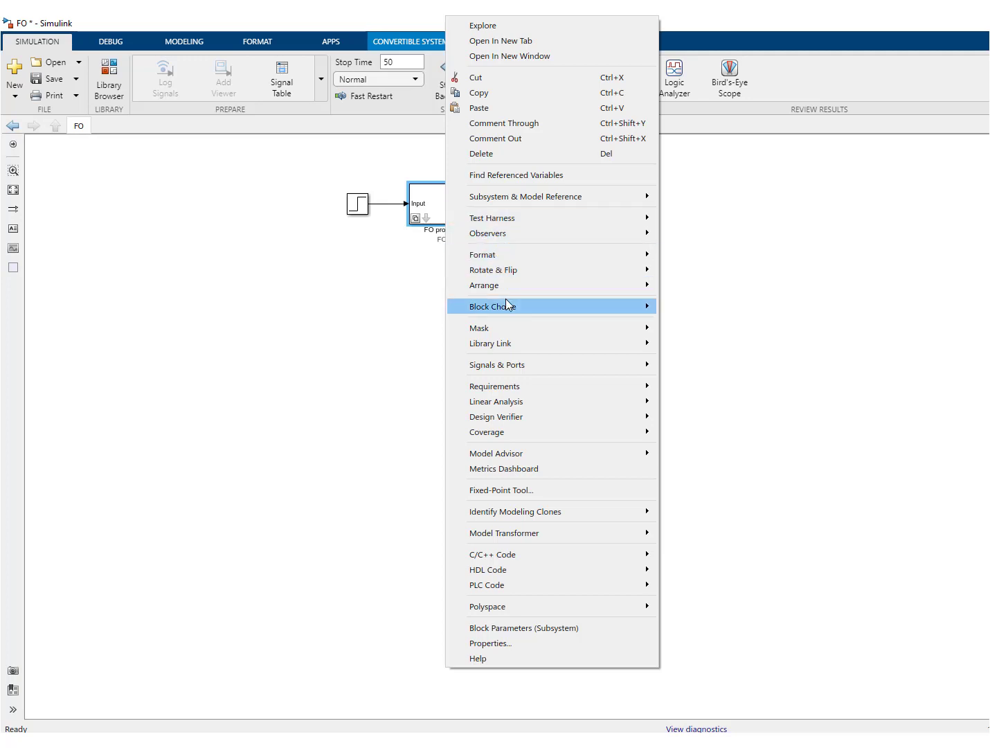
Step: Set FO process back to FO_NL, run the simulation and view the Scope response
mouse_move(541, 305)
left_click(697, 324)
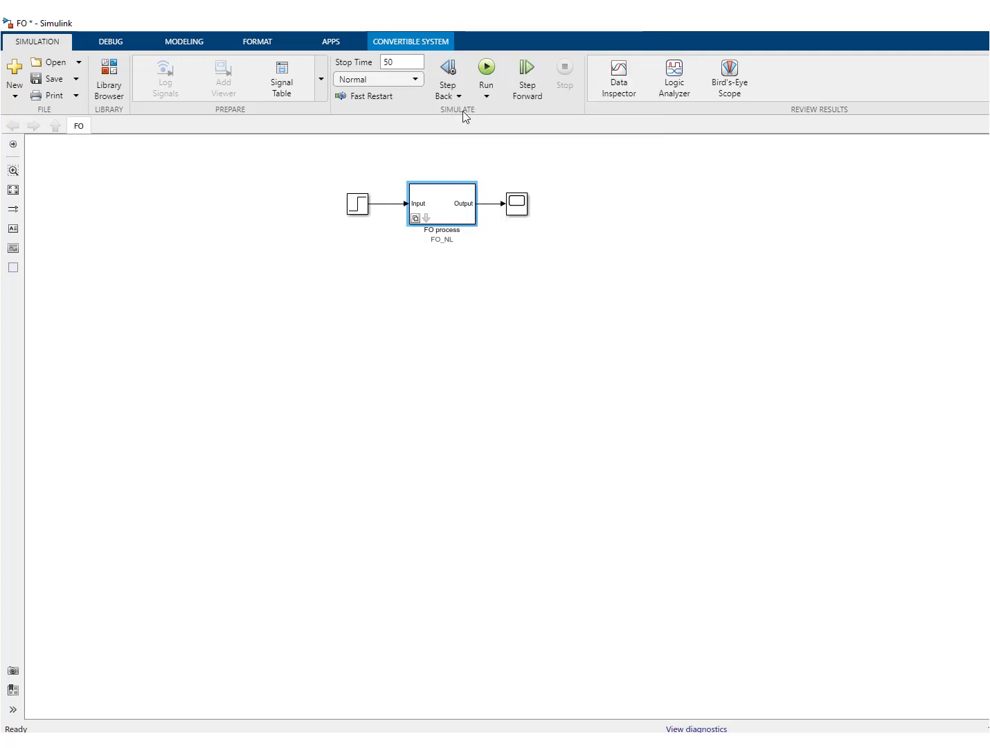
left_click(485, 70)
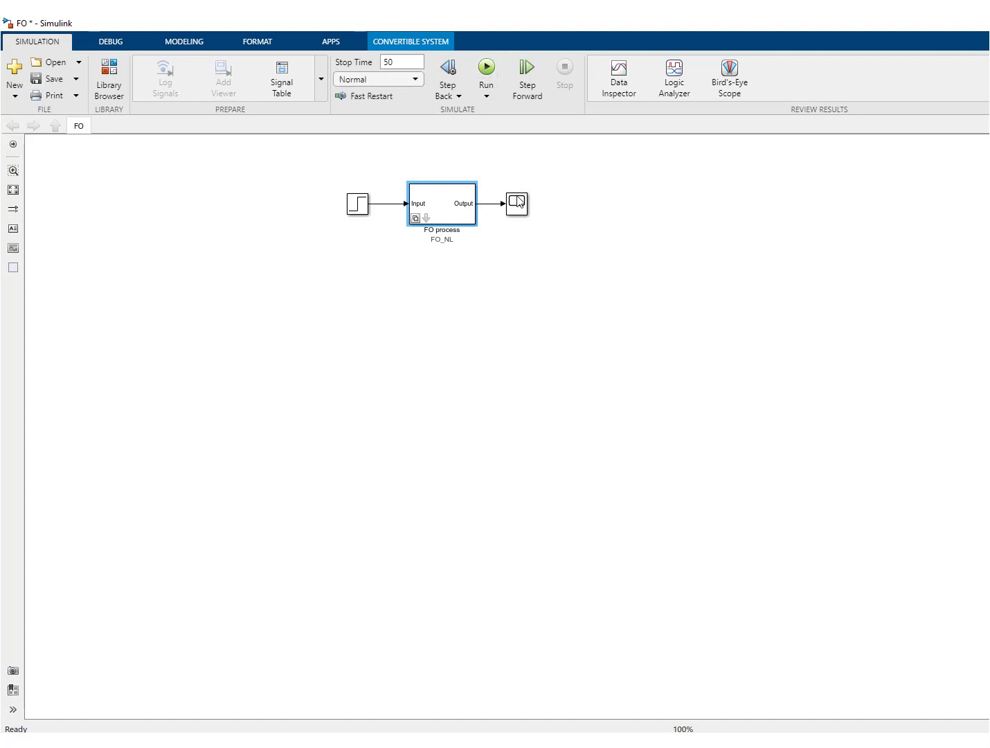
double_click(519, 204)
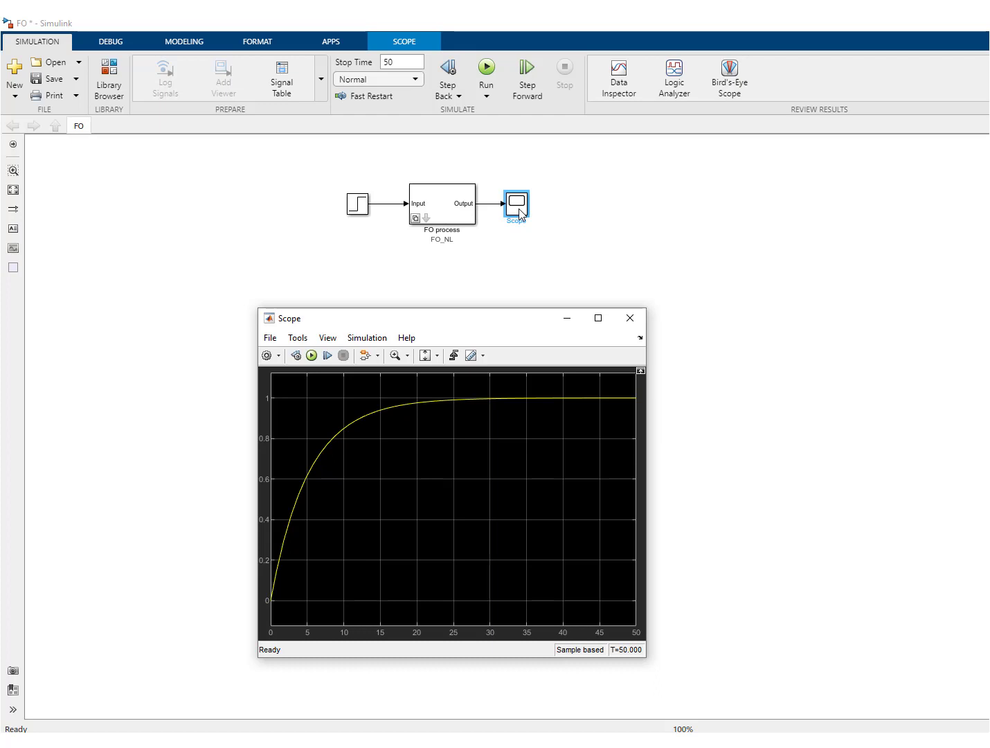
Step: Set the FO_NL Adaptation parameter to 2, rerun, and view the slower step response
double_click(459, 217)
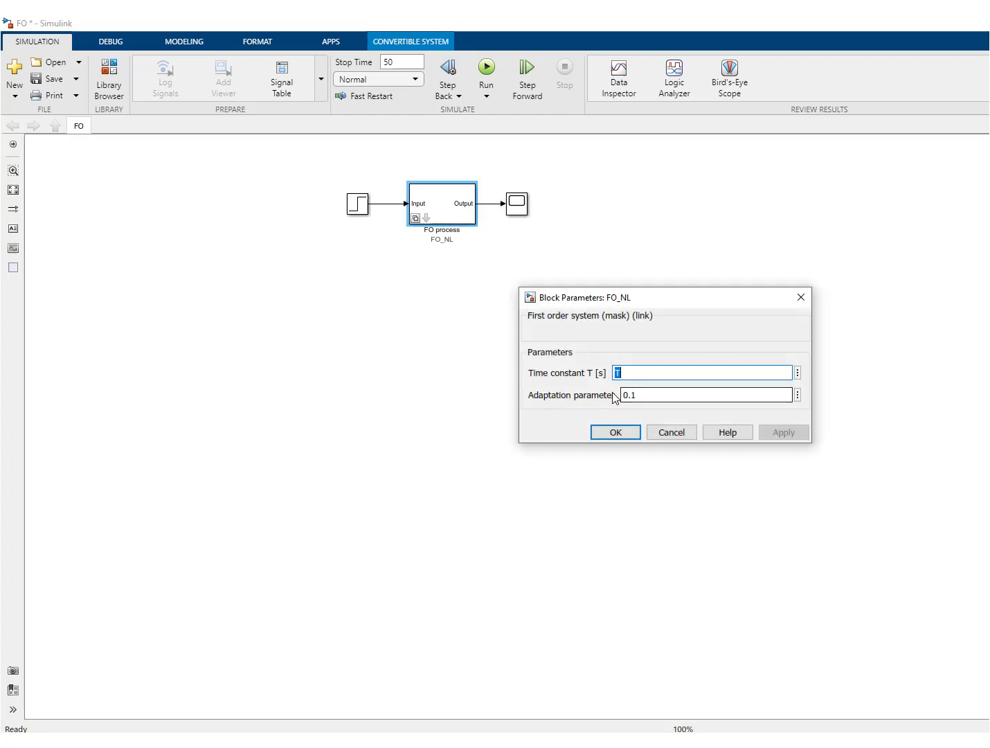
key("Tab")
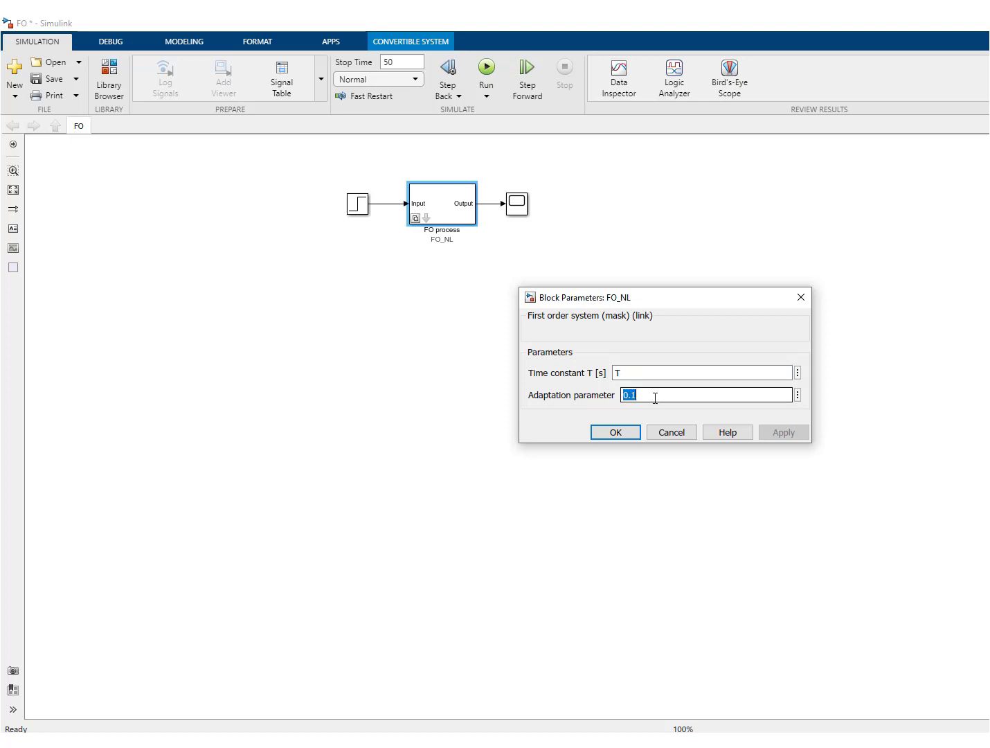
type("2")
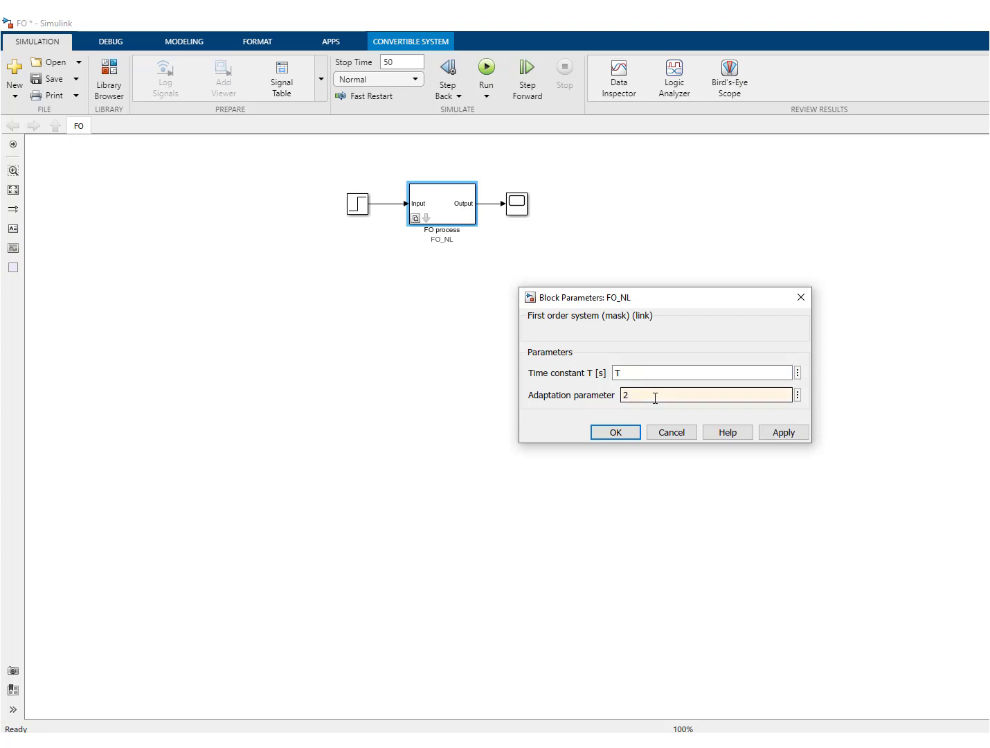
left_click(634, 435)
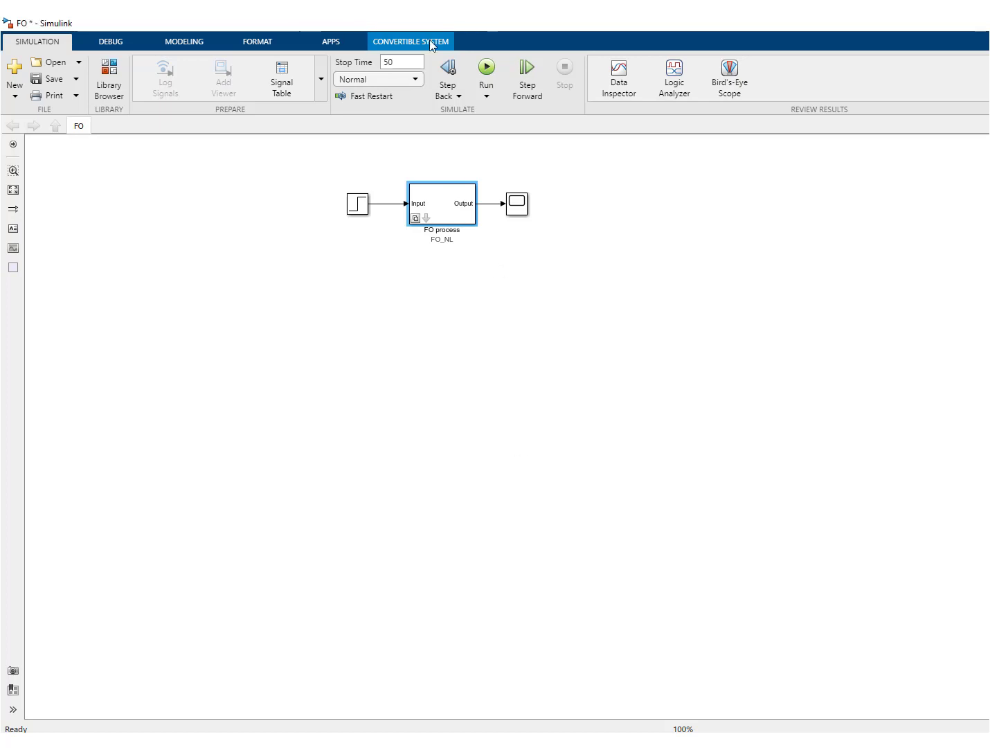
left_click(485, 69)
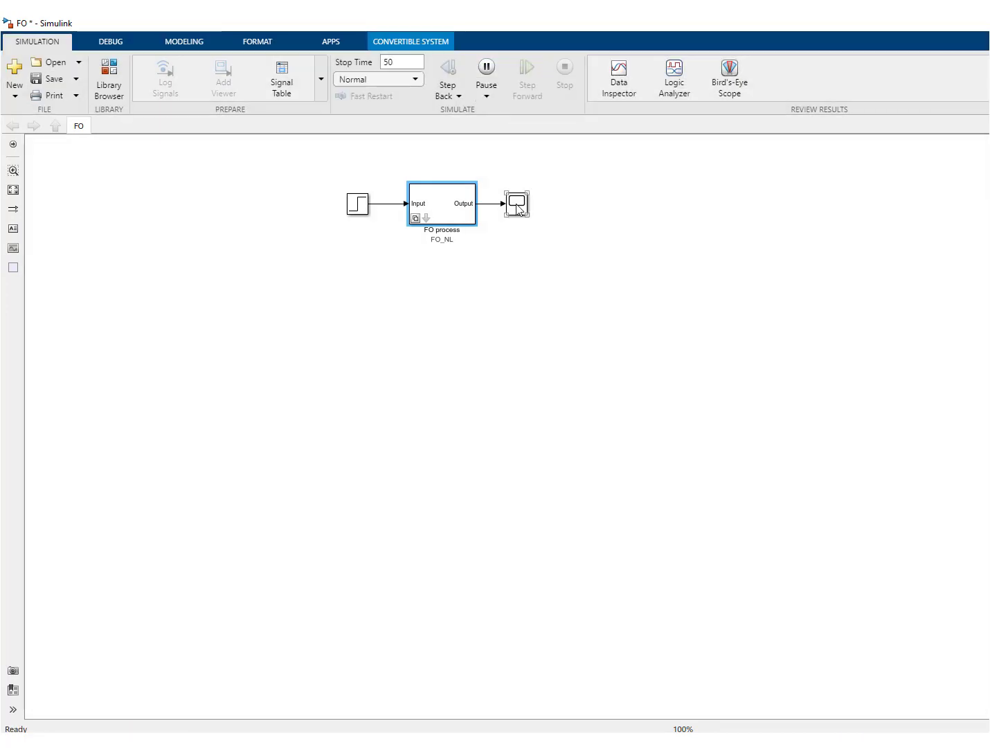
double_click(518, 204)
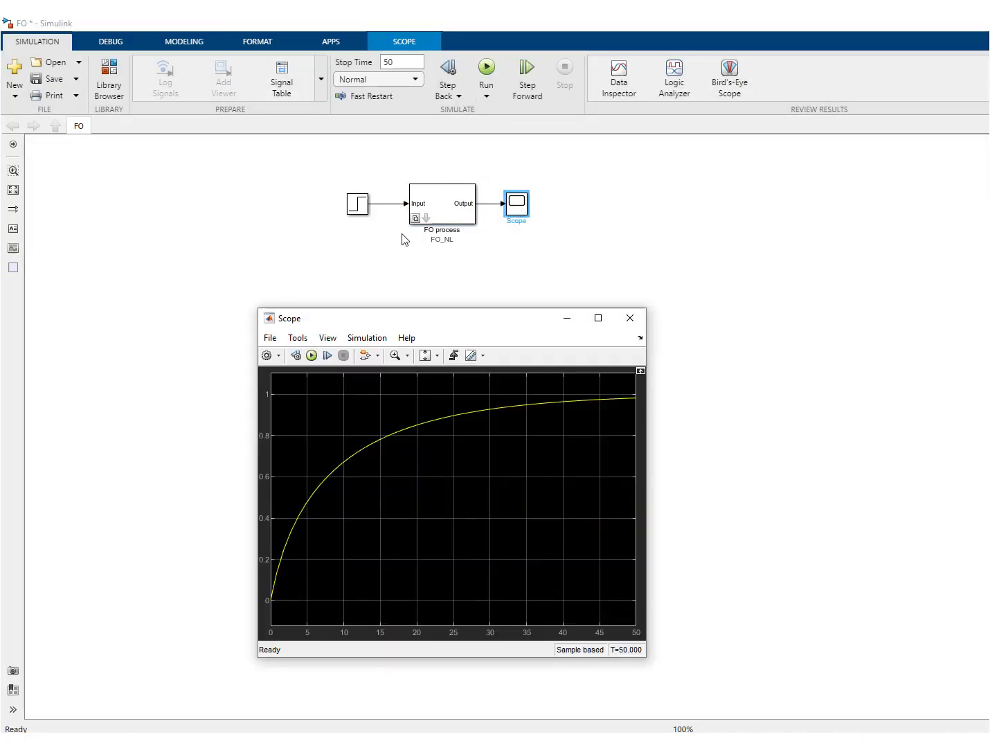